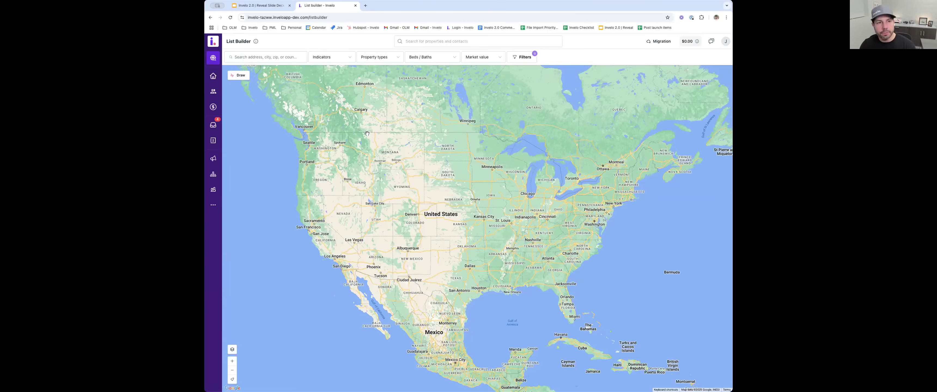
# - View the Prospects, Leads and Deals pages, and check the available deal pipelines
pyautogui.click(214, 76)
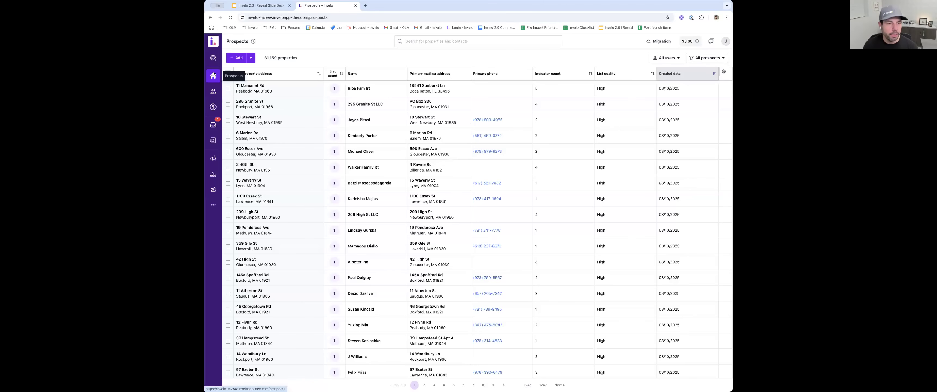
pyautogui.click(213, 92)
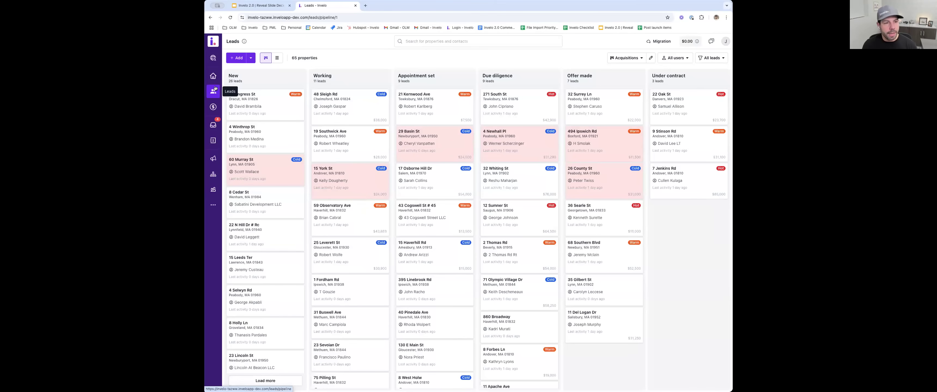
pyautogui.click(212, 109)
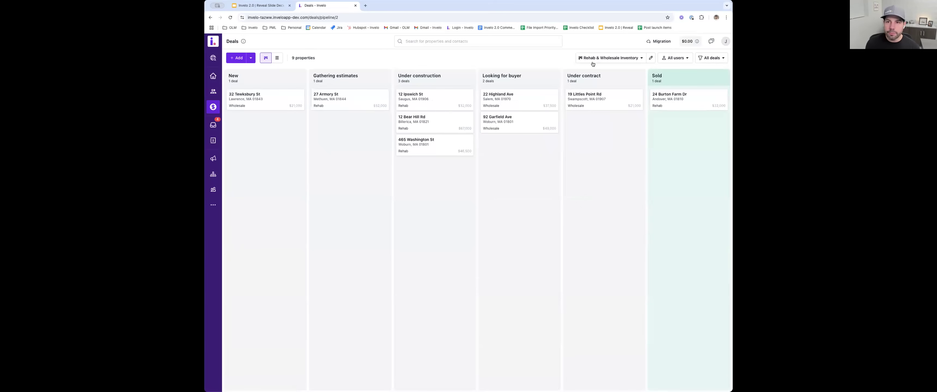
pyautogui.click(604, 60)
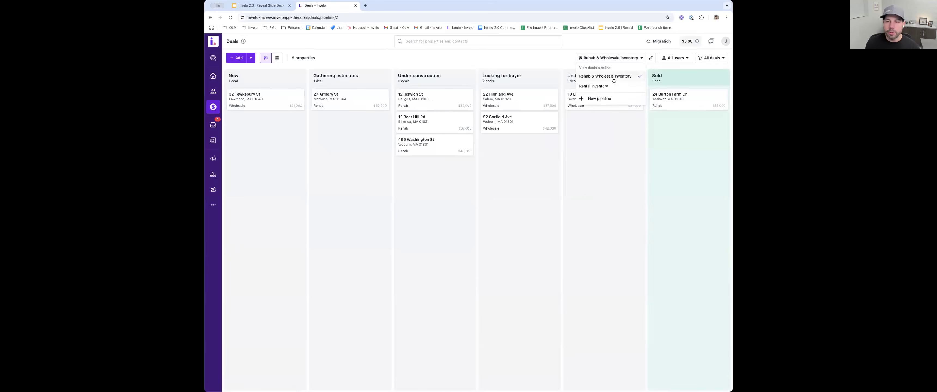
pyautogui.click(549, 68)
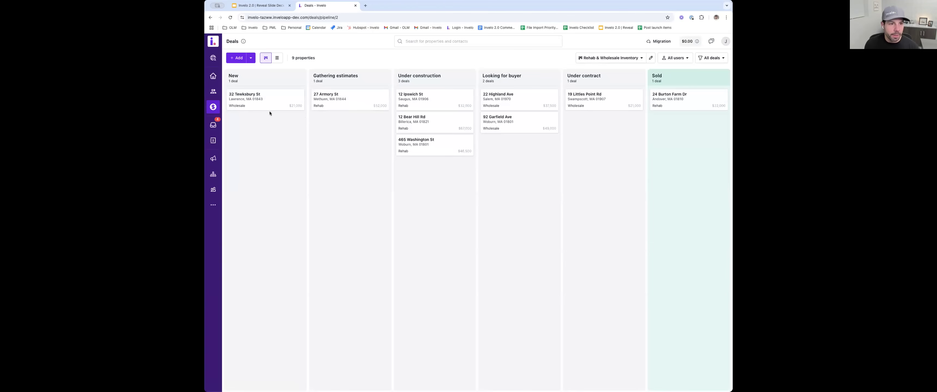
# - View the Inbox overview and clear the Lenders filter on the Contacts page to list all contacts
pyautogui.click(216, 124)
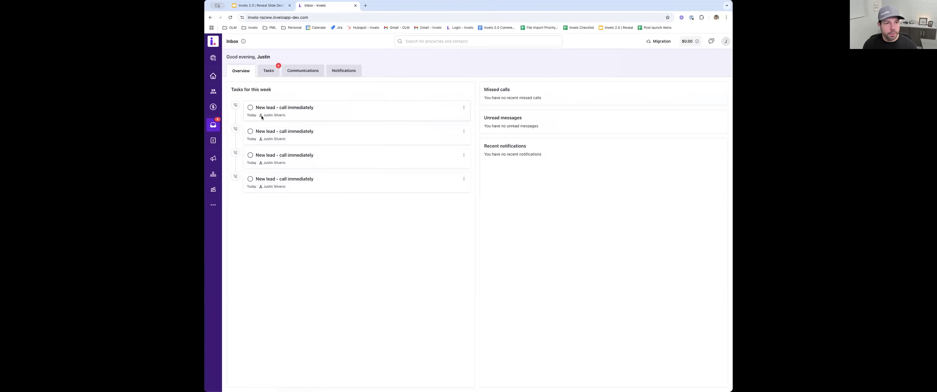
pyautogui.click(215, 140)
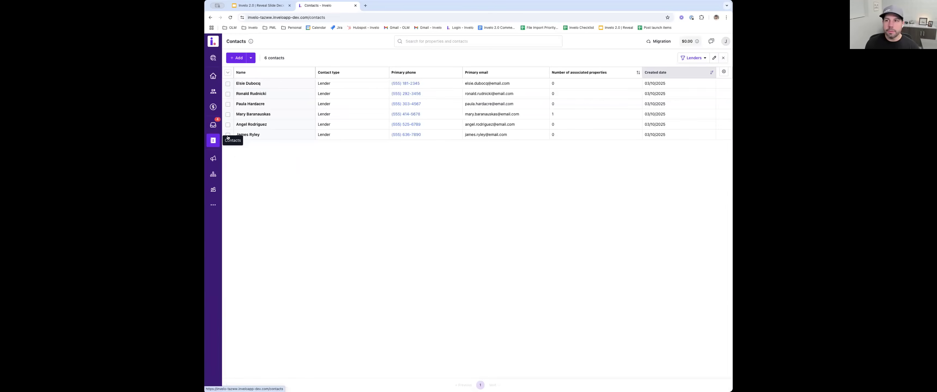
pyautogui.click(724, 58)
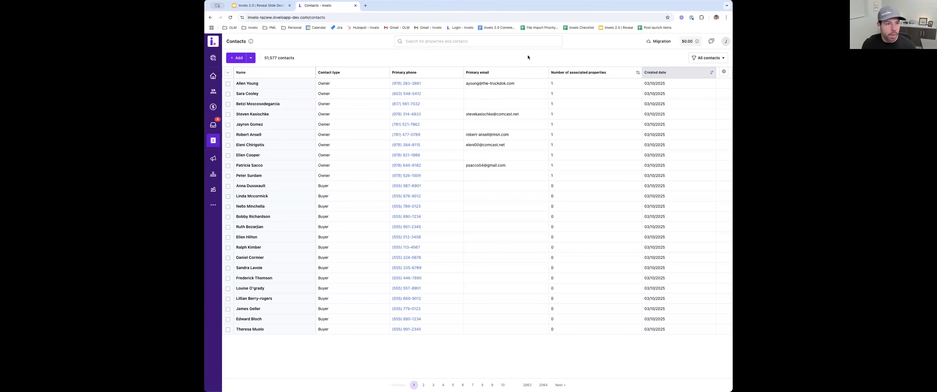
# - View the Campaigns and Workflows pages, and open the Automations section of the company settings
pyautogui.click(211, 158)
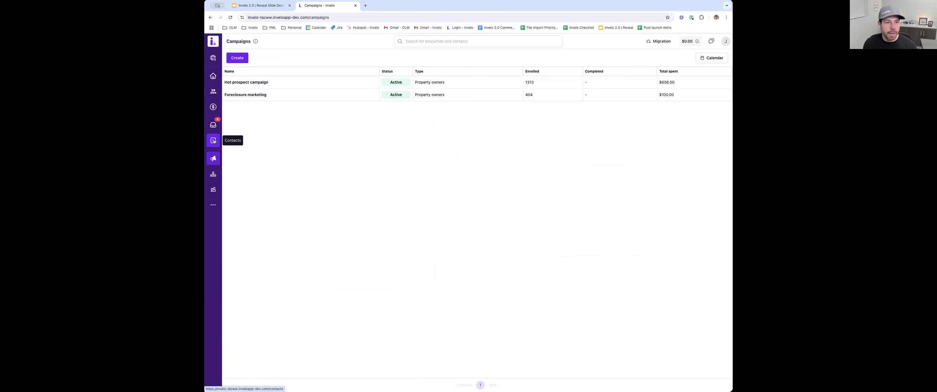
pyautogui.click(214, 174)
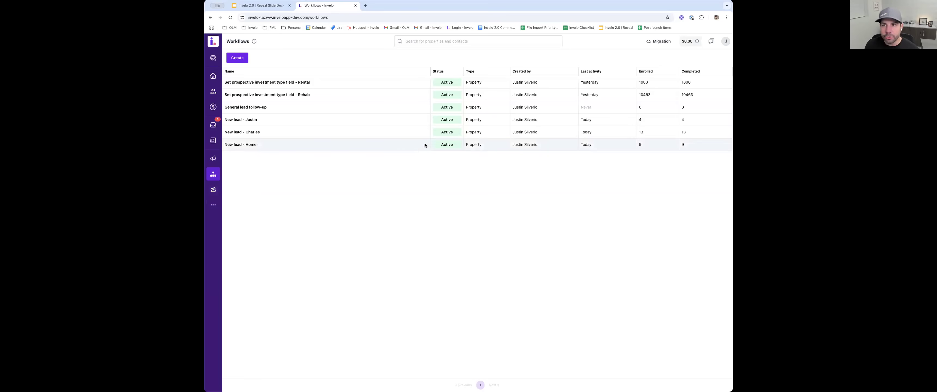
pyautogui.click(726, 41)
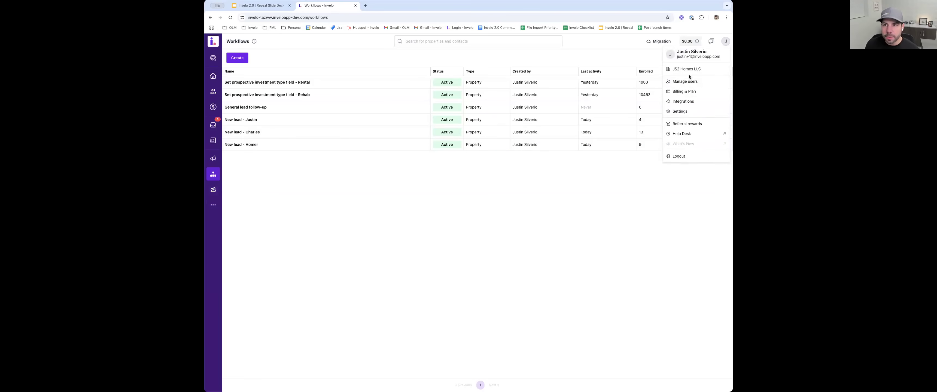
pyautogui.click(681, 111)
pyautogui.click(339, 77)
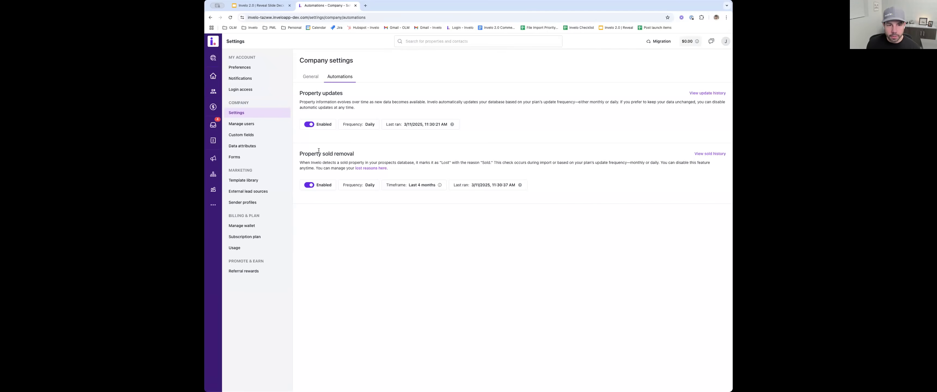
# - Search for properties in Andover, MA in the List Builder
pyautogui.click(213, 58)
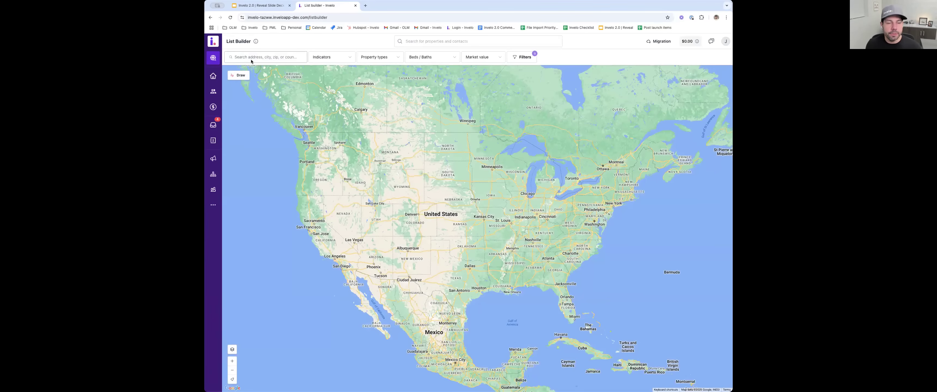
pyautogui.write('andover ma')
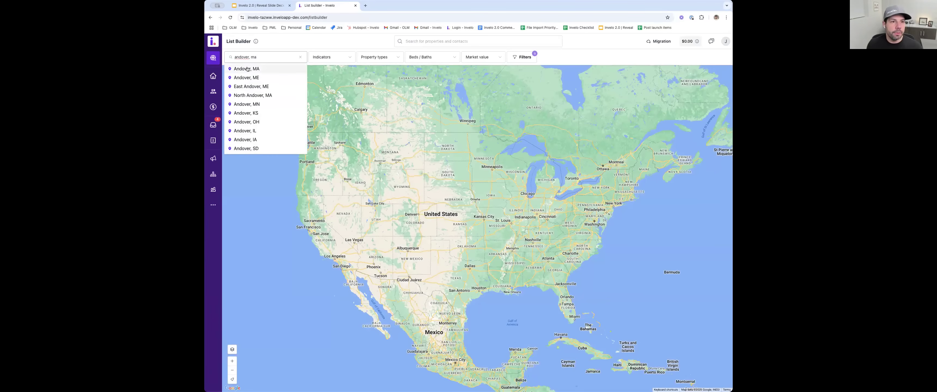
pyautogui.click(262, 68)
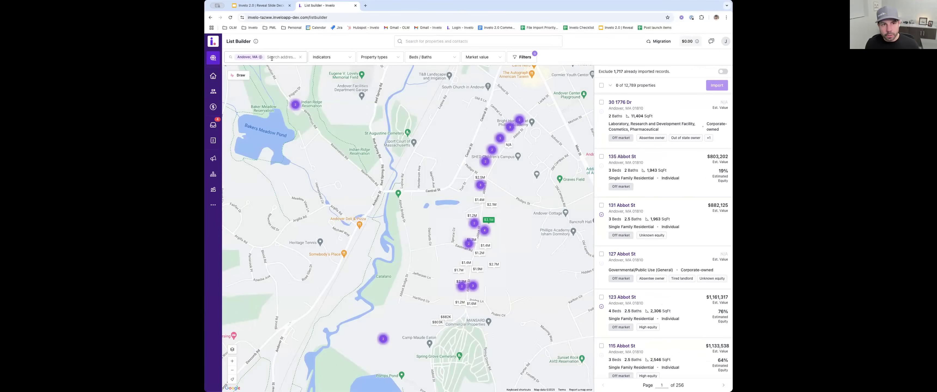
# - Add Wilmington, MA as a second search location and check the list of selected locations
pyautogui.click(273, 58)
pyautogui.write('wilim')
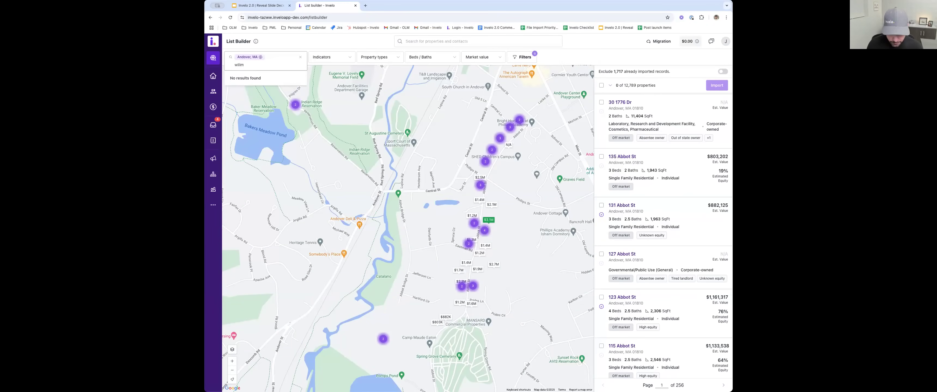
pyautogui.press('BackSpace')
pyautogui.press('BackSpace')
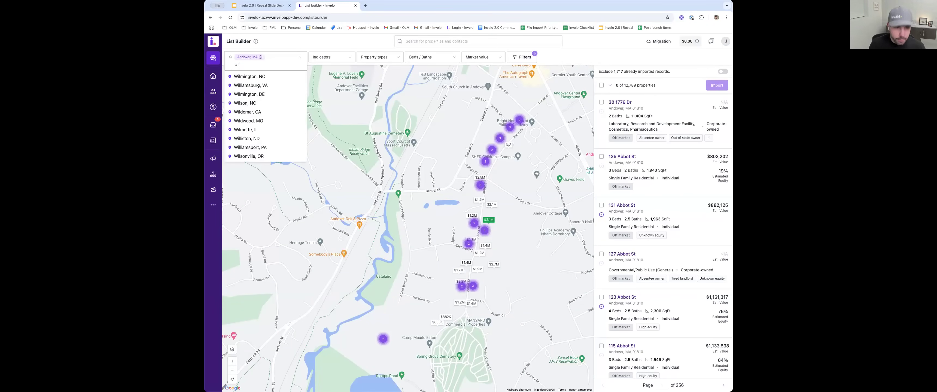
pyautogui.write('mington')
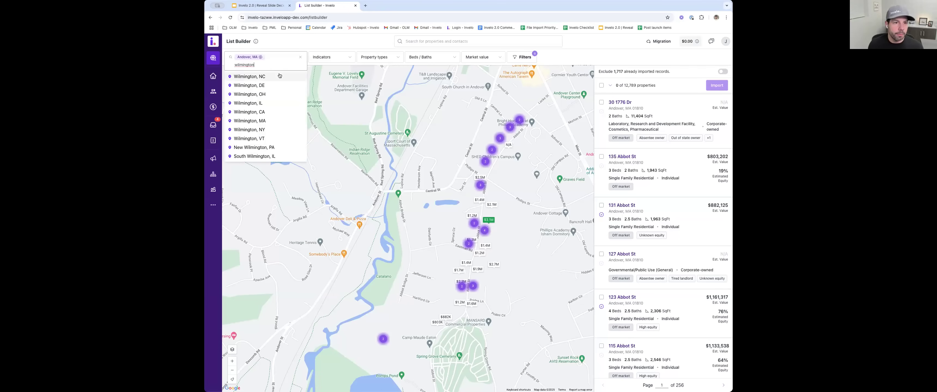
pyautogui.write(', ma')
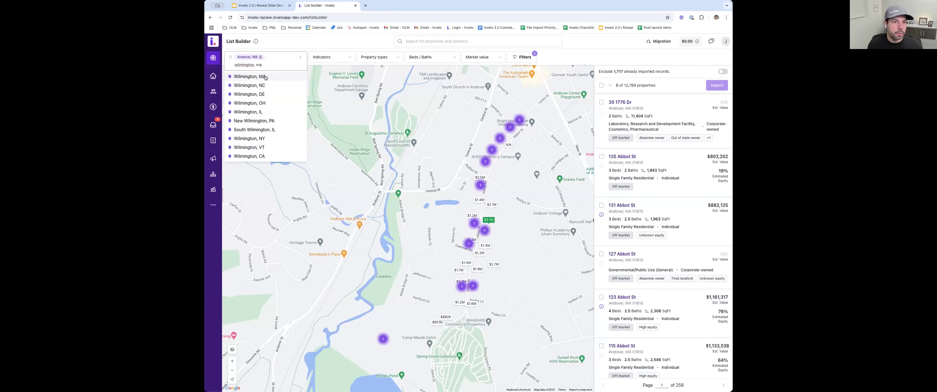
pyautogui.click(264, 74)
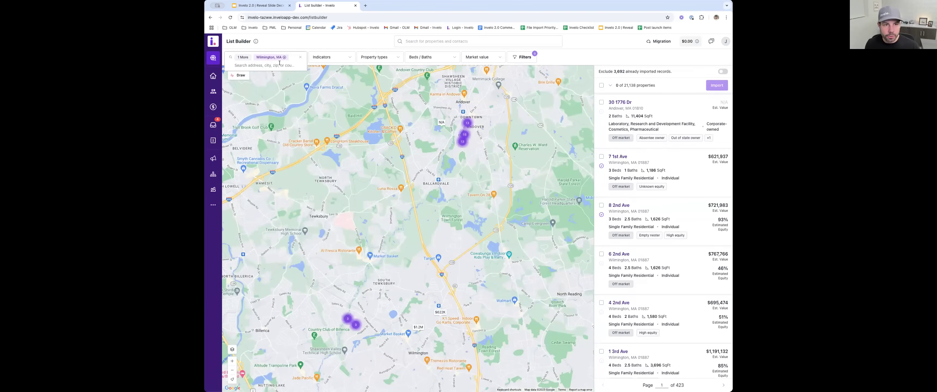
pyautogui.click(280, 67)
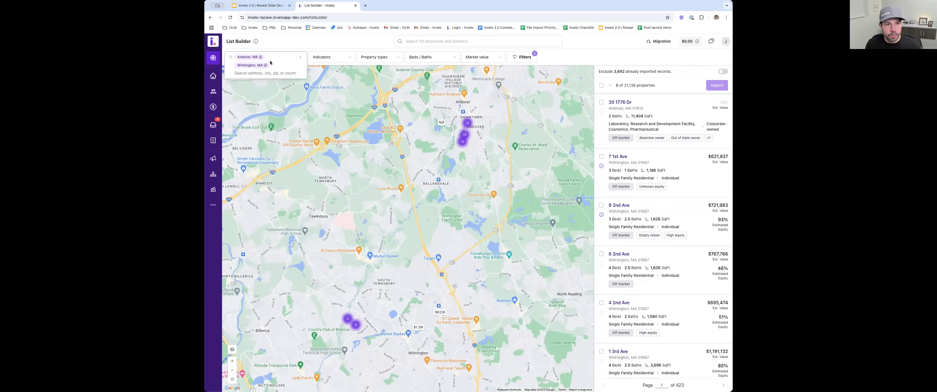
pyautogui.click(254, 80)
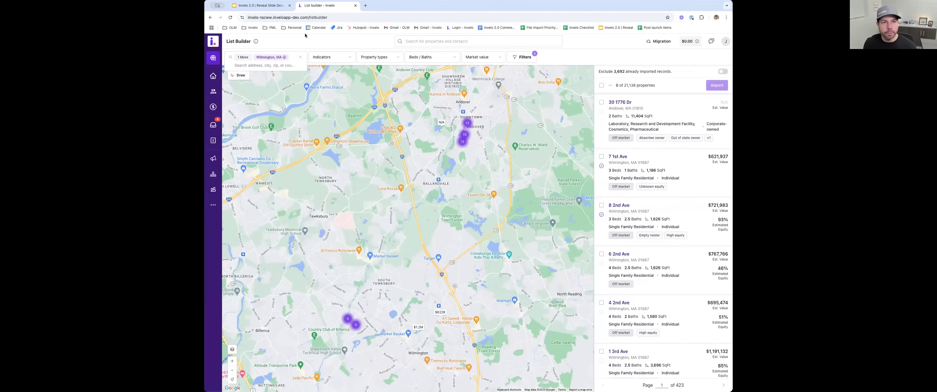
# - Filter the properties by the stacked indicators Absentee owners and Vacant
pyautogui.click(339, 57)
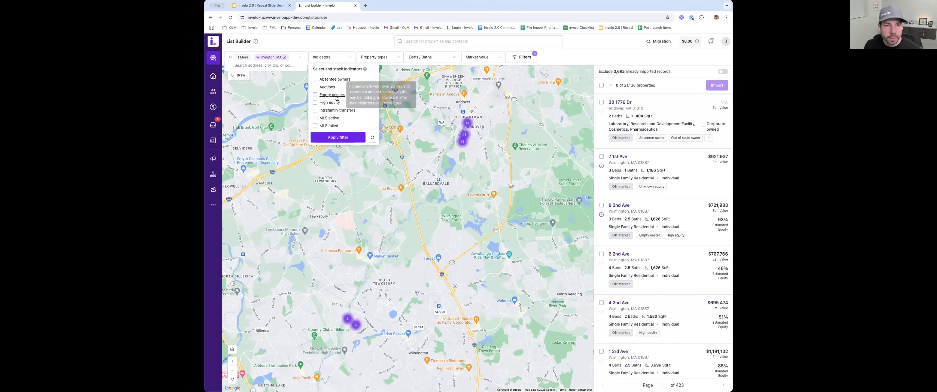
pyautogui.click(315, 80)
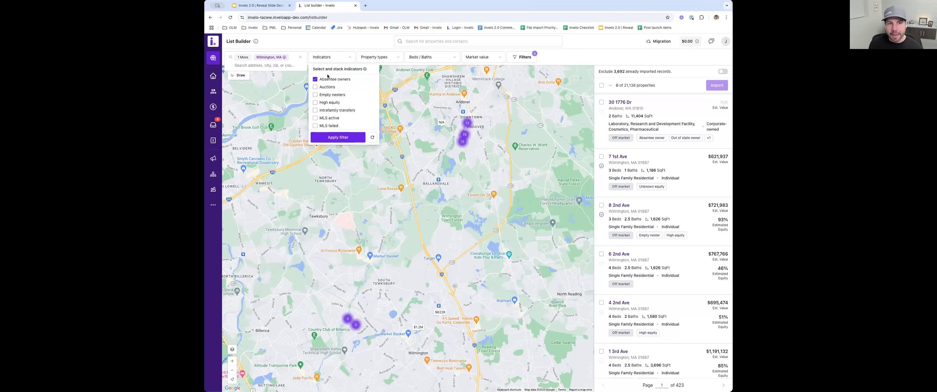
pyautogui.scroll(-3, 340, 83)
pyautogui.click(315, 117)
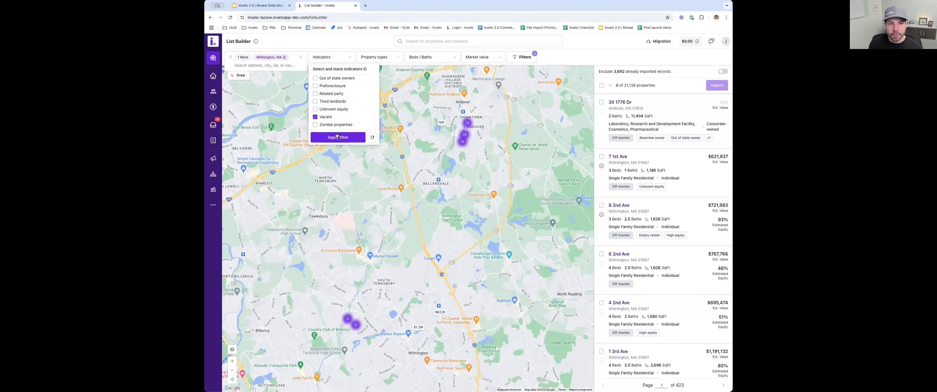
pyautogui.click(338, 138)
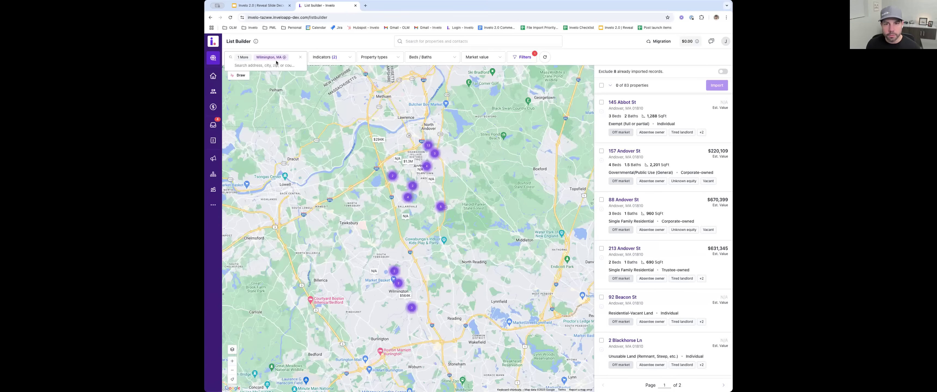
# - Examine the property type options and the categories of the full property filter set
pyautogui.click(378, 58)
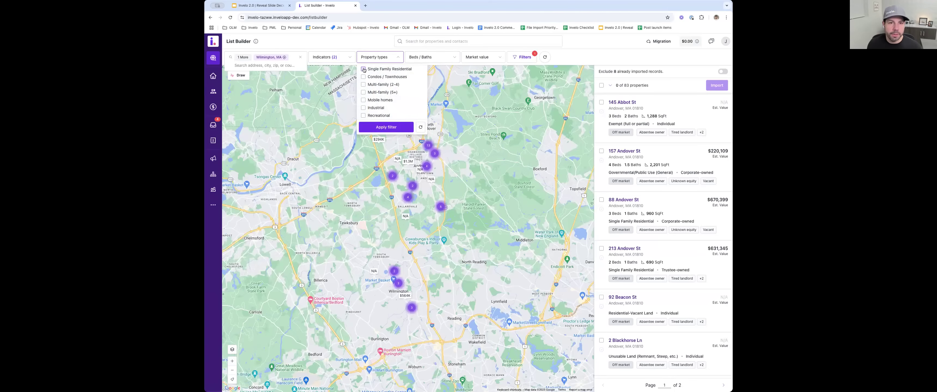
pyautogui.click(521, 57)
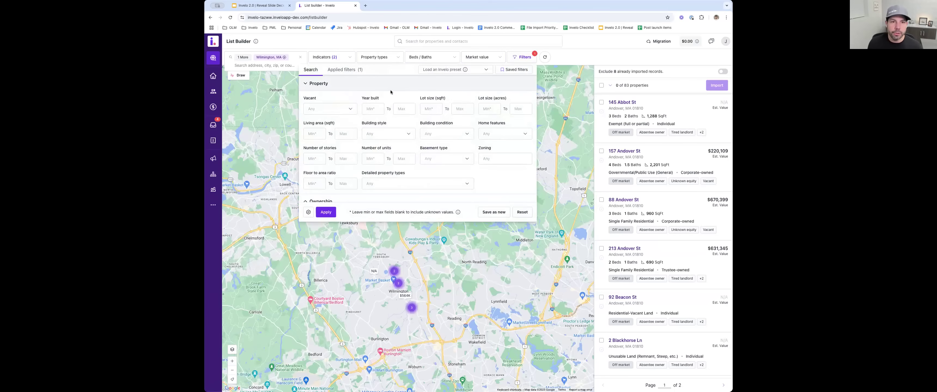
pyautogui.scroll(-3, 380, 115)
pyautogui.scroll(3, 382, 117)
pyautogui.scroll(-2, 334, 97)
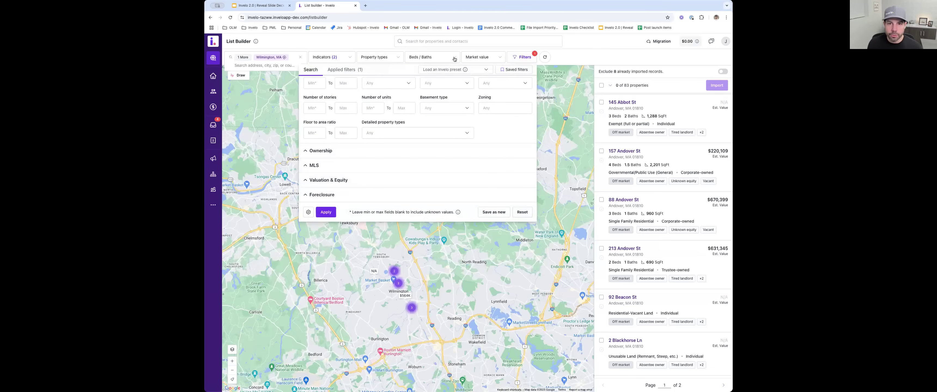
# - Load the Absentee owners filter preset for the property search
pyautogui.click(431, 73)
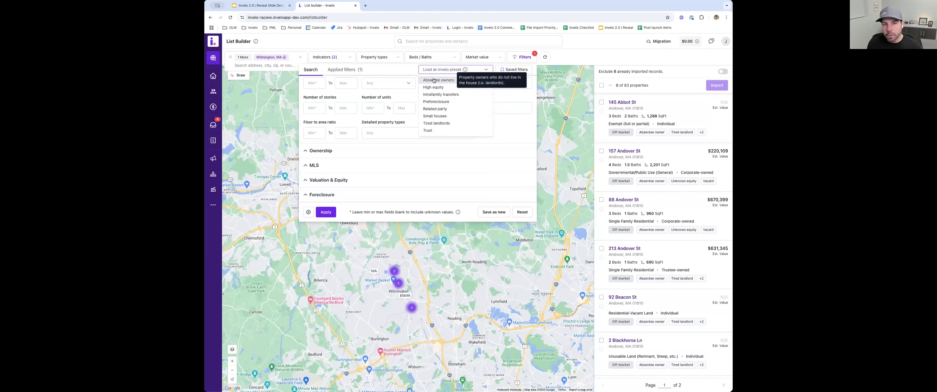
pyautogui.moveTo(434, 87)
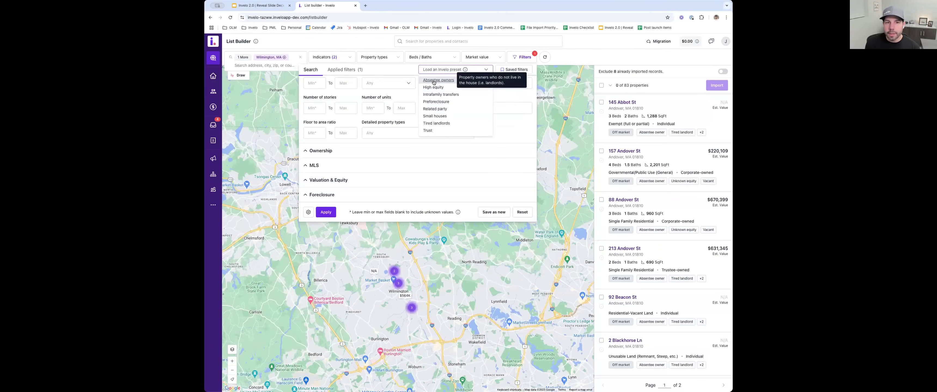
pyautogui.click(434, 81)
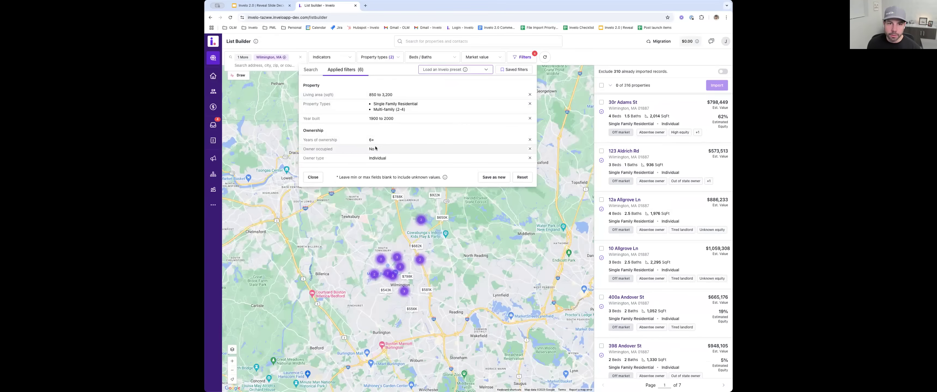
# - Examine the Valuation & Equity search filters, in particular the Assessed improvement % range
pyautogui.click(313, 72)
pyautogui.scroll(-3, 357, 120)
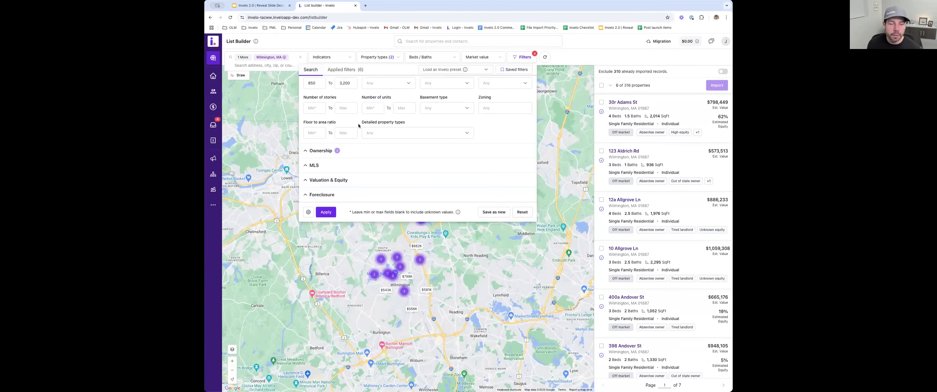
pyautogui.click(378, 181)
pyautogui.scroll(-1, 419, 156)
pyautogui.click(430, 151)
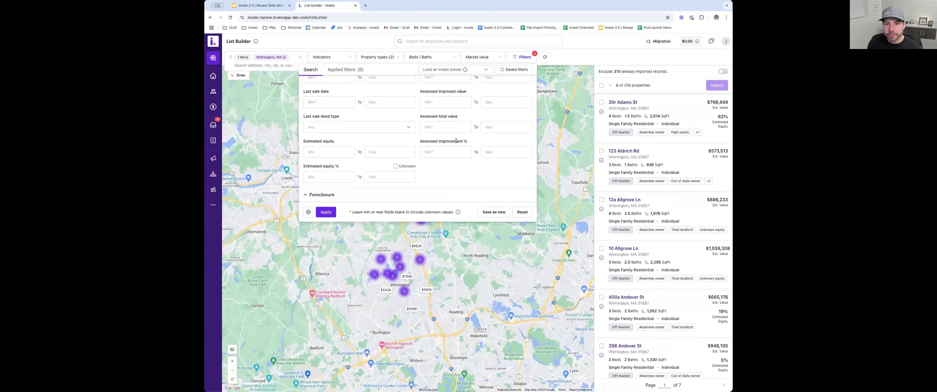
pyautogui.moveTo(466, 141); pyautogui.dragTo(420, 141)
pyautogui.click(420, 141)
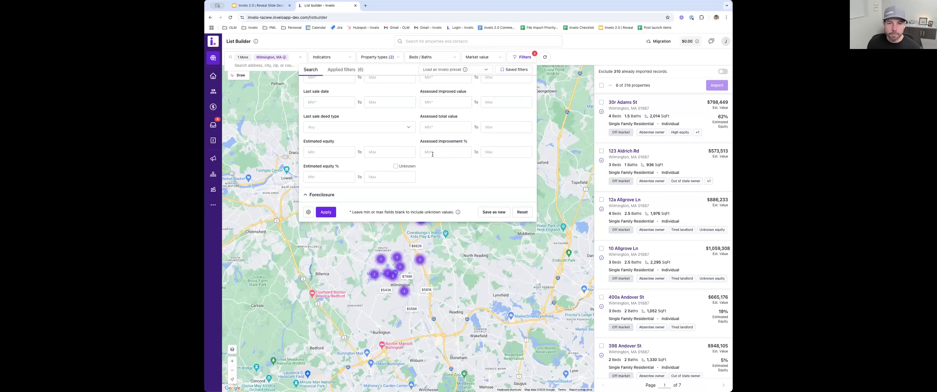
# - Examine the address completeness options available for the property search filters
pyautogui.click(458, 150)
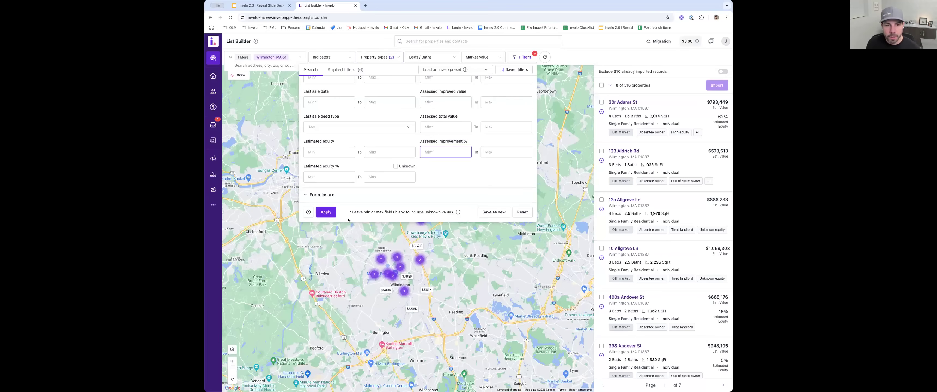
pyautogui.click(308, 212)
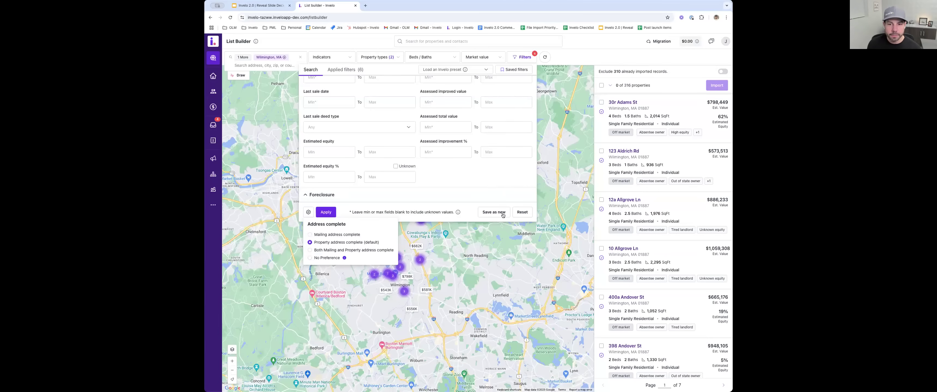
pyautogui.click(580, 60)
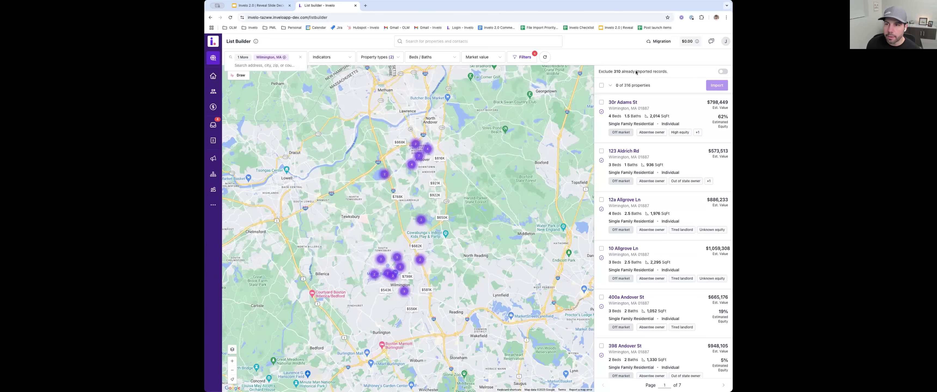
# - Exclude the already imported records from the property results and include them again
pyautogui.click(723, 72)
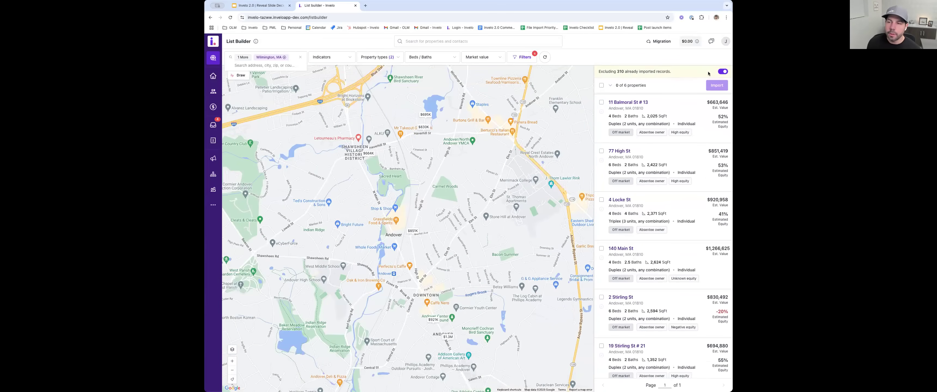
pyautogui.click(722, 71)
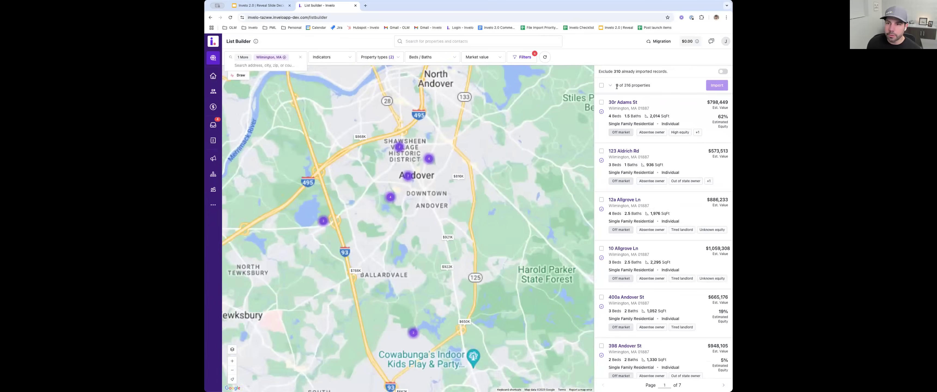
# - Examine the details of the first two listed properties, covering valuation, tax, last sale, MLS and foreclosure information for the second
pyautogui.click(673, 115)
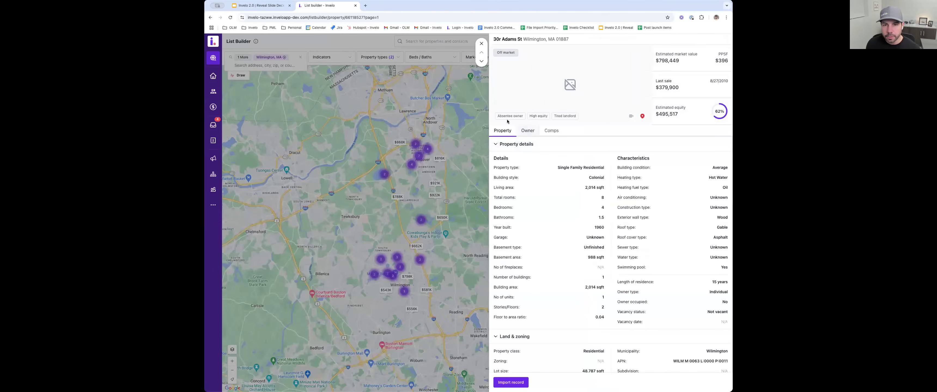
pyautogui.click(481, 61)
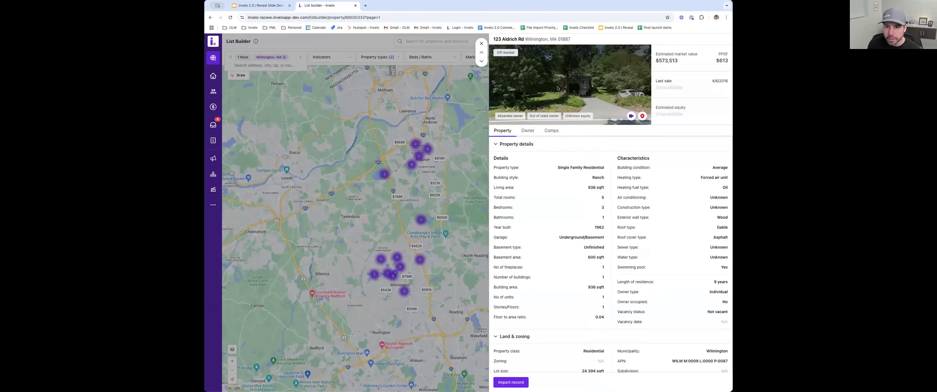
pyautogui.scroll(-1, 553, 191)
pyautogui.scroll(-10, 554, 190)
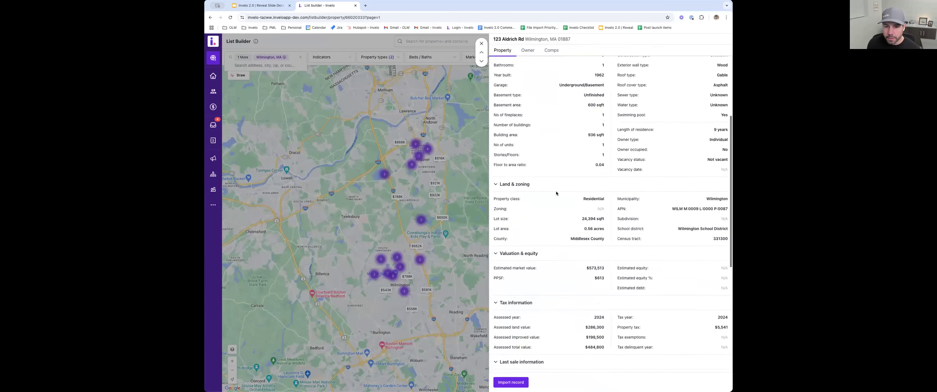
pyautogui.scroll(-3, 556, 194)
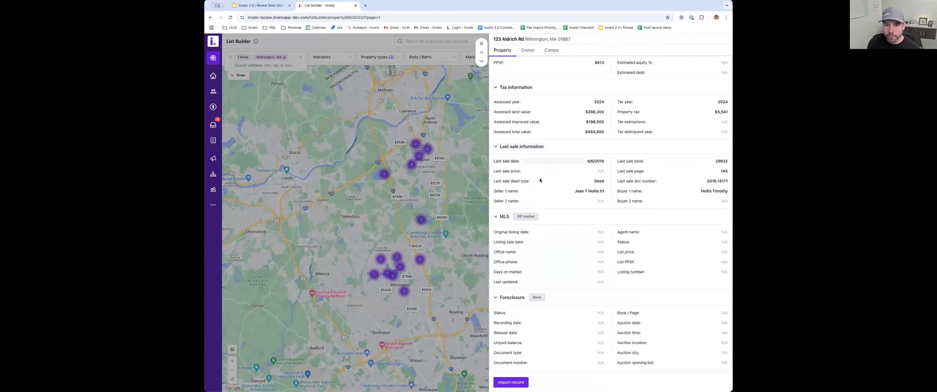
pyautogui.scroll(13, 538, 239)
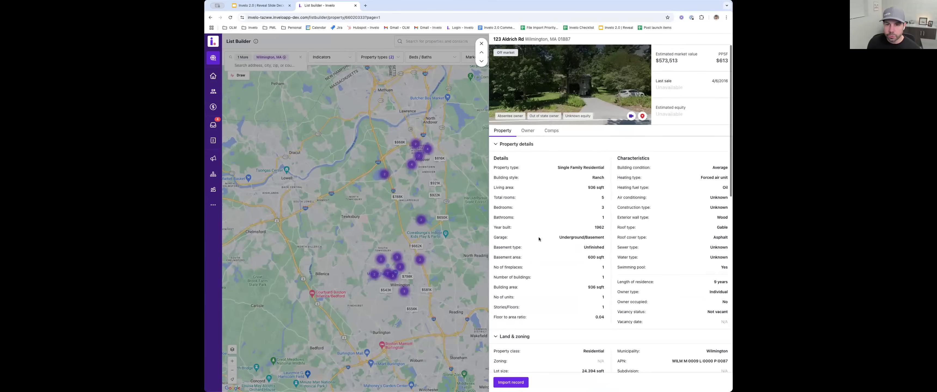
# - Review the second property's owner information, comps and comps filters including the MLS status options, and close its details
pyautogui.click(528, 130)
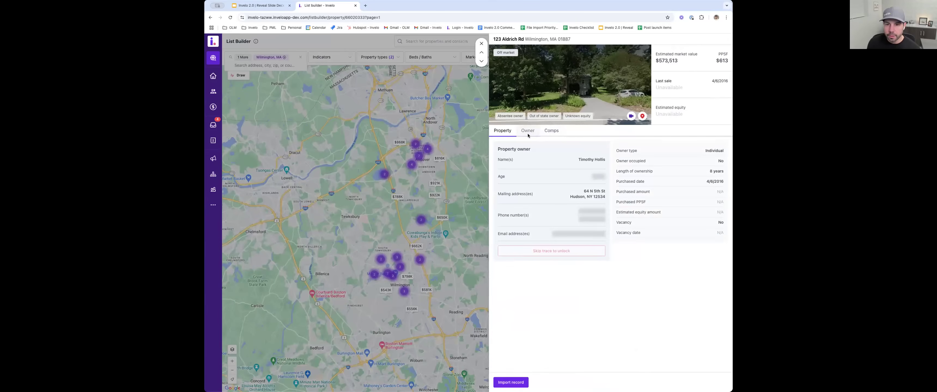
pyautogui.click(547, 135)
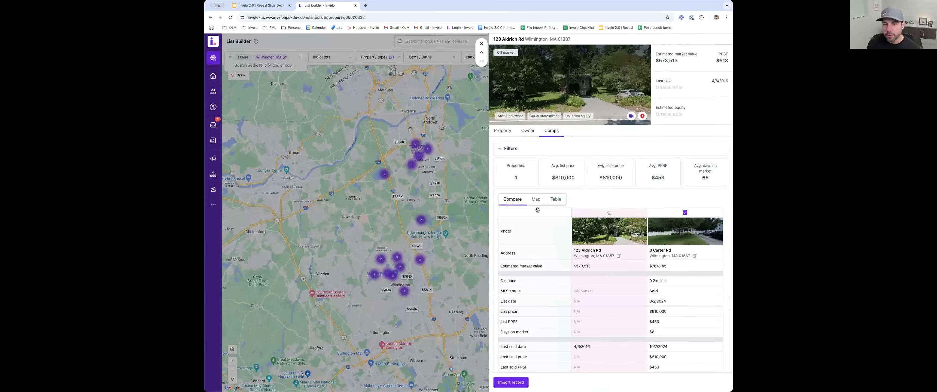
pyautogui.click(511, 148)
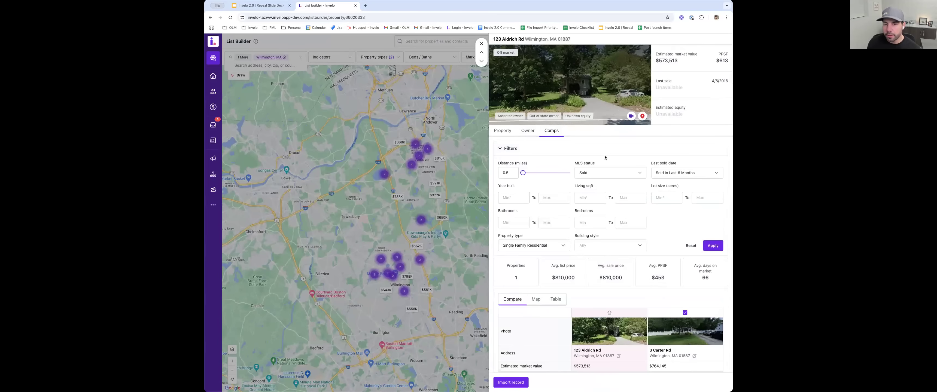
pyautogui.click(601, 176)
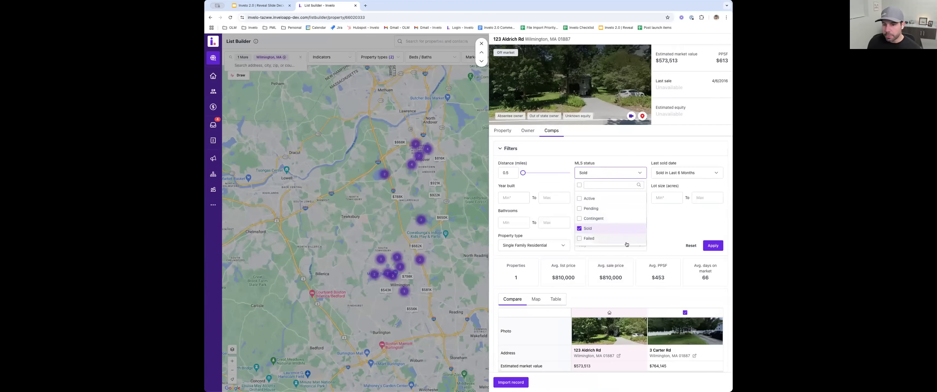
pyautogui.click(667, 243)
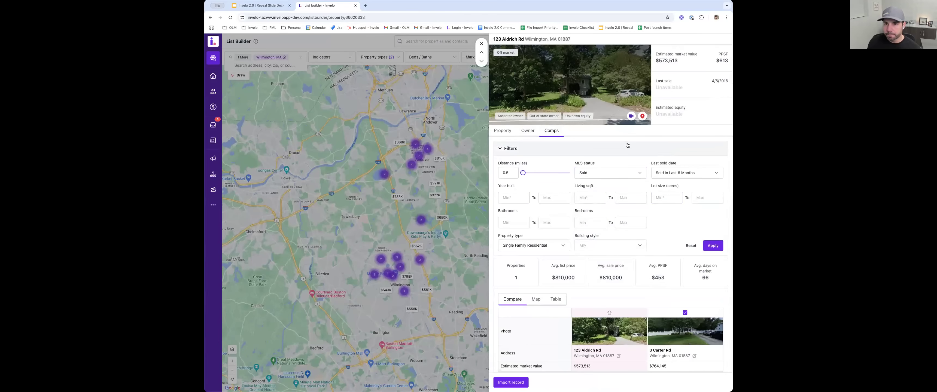
pyautogui.click(482, 44)
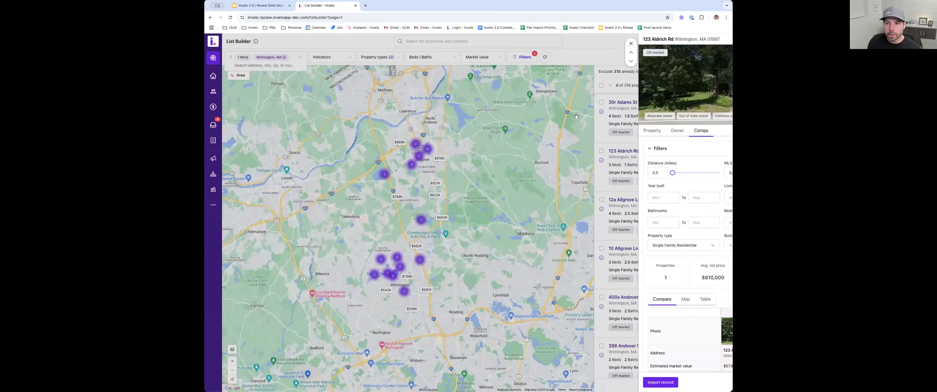
# - Select all the filtered properties and set up their import without overwriting primary contacts
pyautogui.click(610, 86)
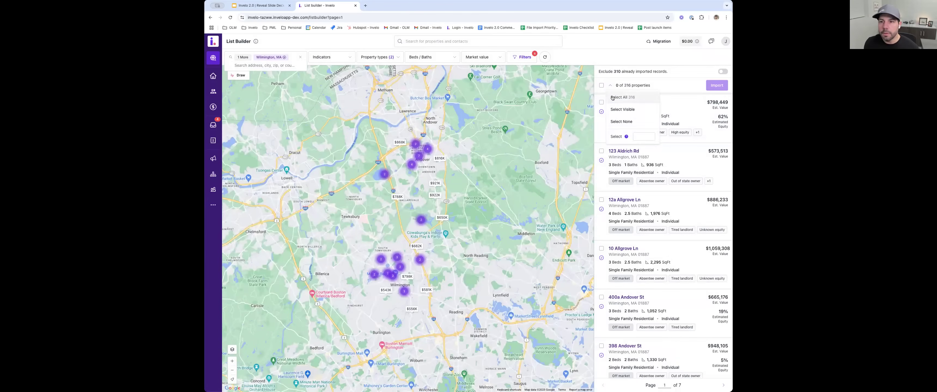
pyautogui.click(612, 97)
pyautogui.click(717, 85)
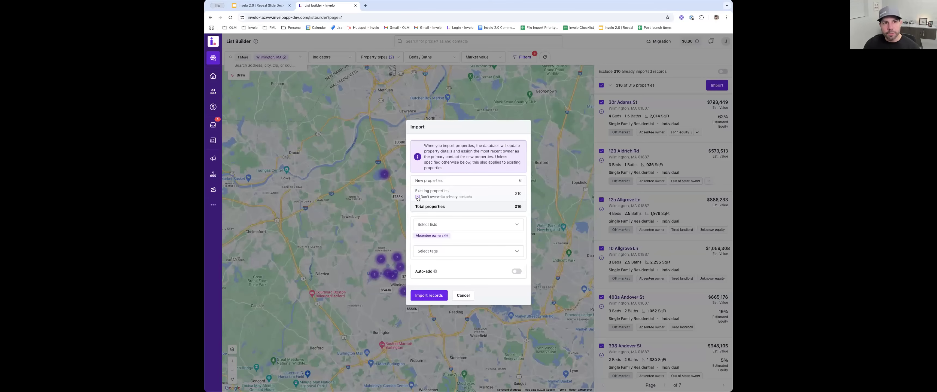
pyautogui.click(417, 197)
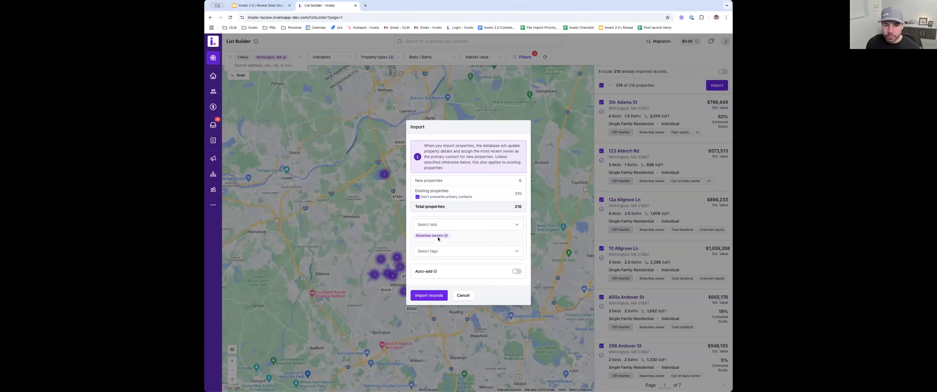
# - Look over the lists available for the import, turn on Auto-add, and cancel the import
pyautogui.click(430, 227)
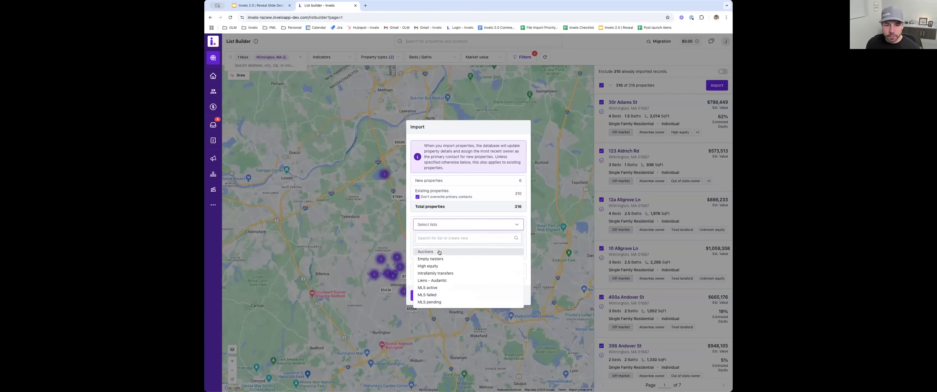
pyautogui.click(456, 214)
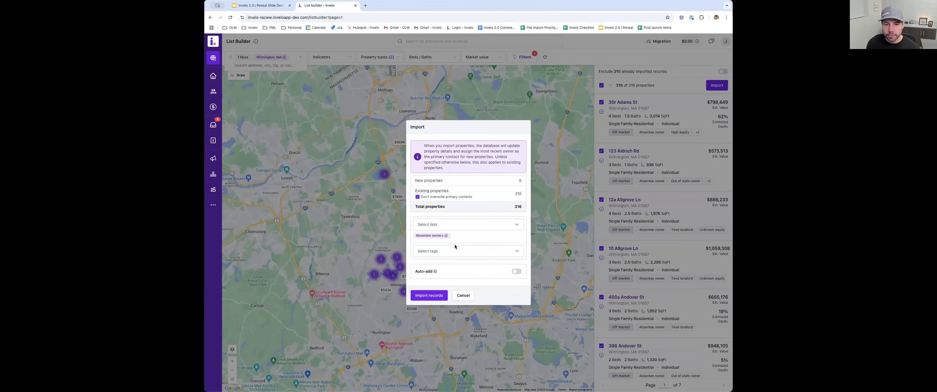
pyautogui.click(517, 272)
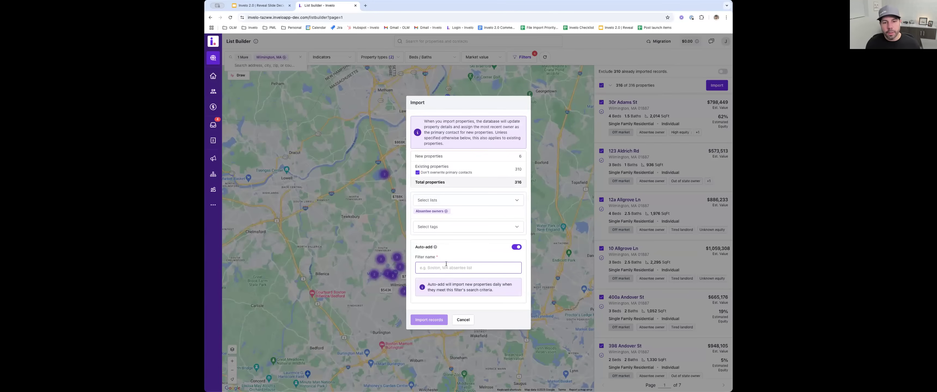
pyautogui.click(463, 319)
# - Reset the property filters and filter by the stacked indicators Absentee owners and Vacant
pyautogui.click(345, 59)
pyautogui.click(380, 58)
pyautogui.click(364, 85)
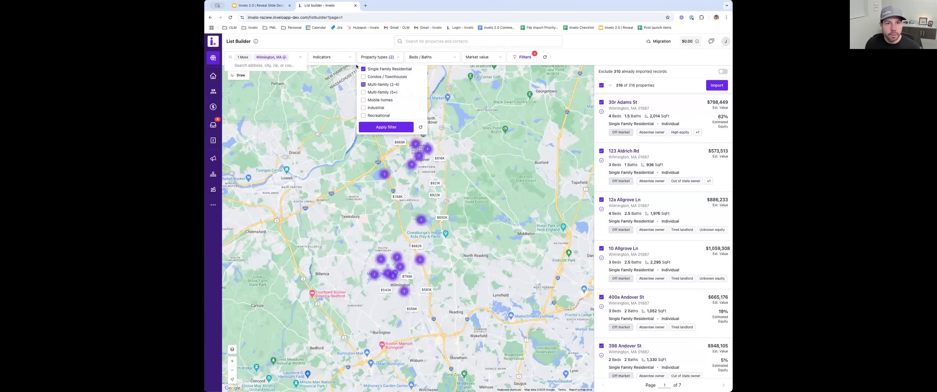
pyautogui.click(544, 57)
pyautogui.click(327, 60)
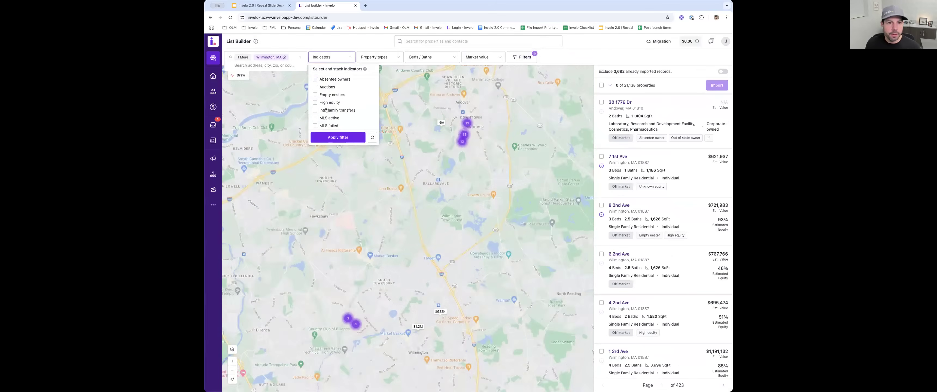
pyautogui.click(315, 117)
pyautogui.click(338, 137)
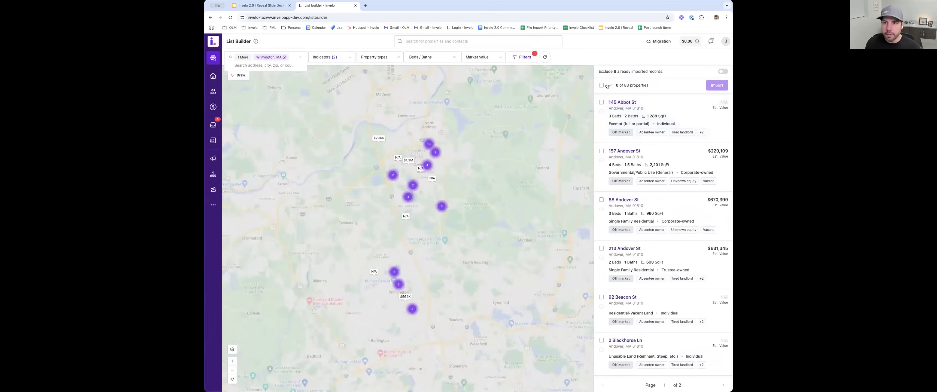
# - Select all the absentee and vacant properties and start importing them
pyautogui.click(610, 85)
pyautogui.click(618, 98)
pyautogui.click(716, 85)
# - Enable Auto-add for the import with the filter name "Absentee + Vacant", and cancel the import
pyautogui.click(515, 275)
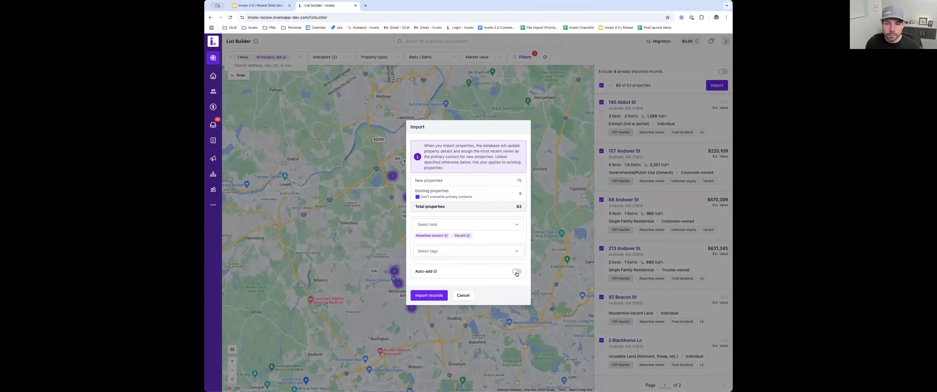
pyautogui.click(442, 269)
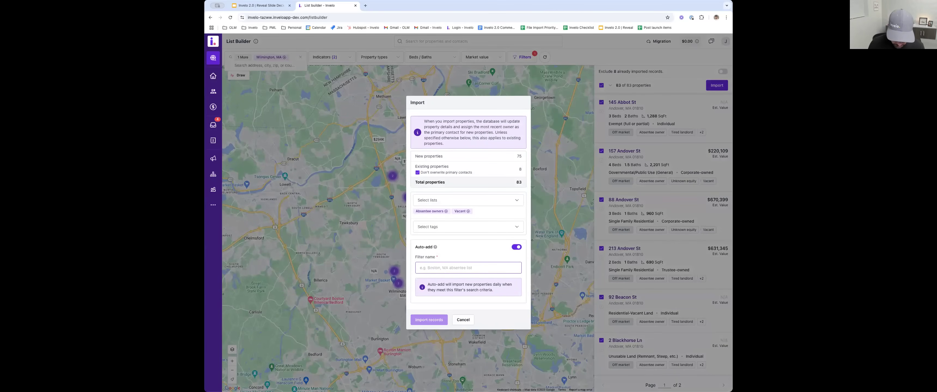
pyautogui.write('Absen')
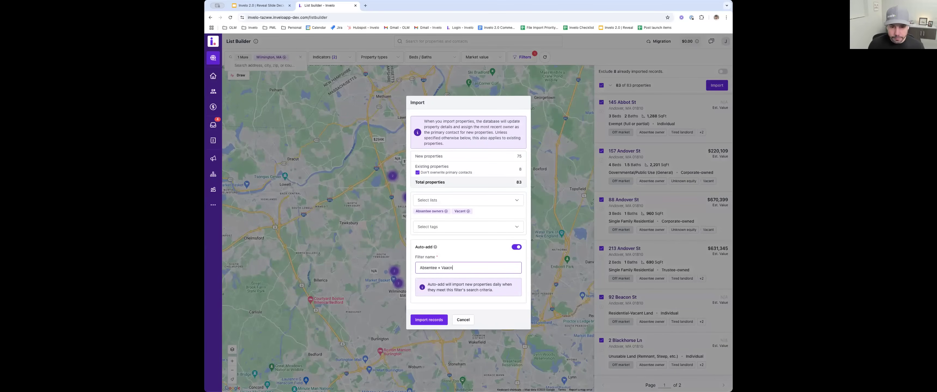
pyautogui.write('tee + Vacant')
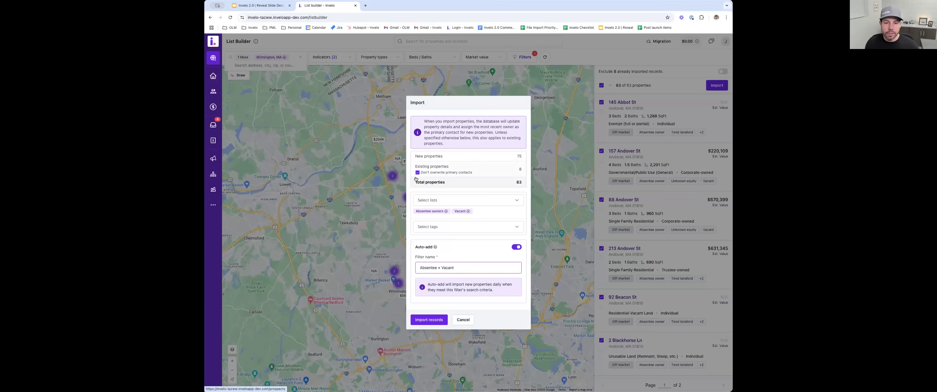
pyautogui.click(463, 320)
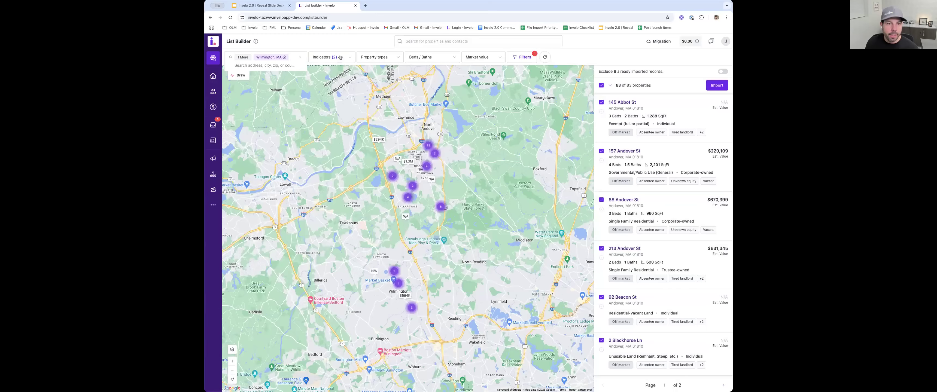
# - Deselect the Vacant indicator without applying the change, and look over the Property search filters
pyautogui.click(329, 57)
pyautogui.scroll(-5, 318, 99)
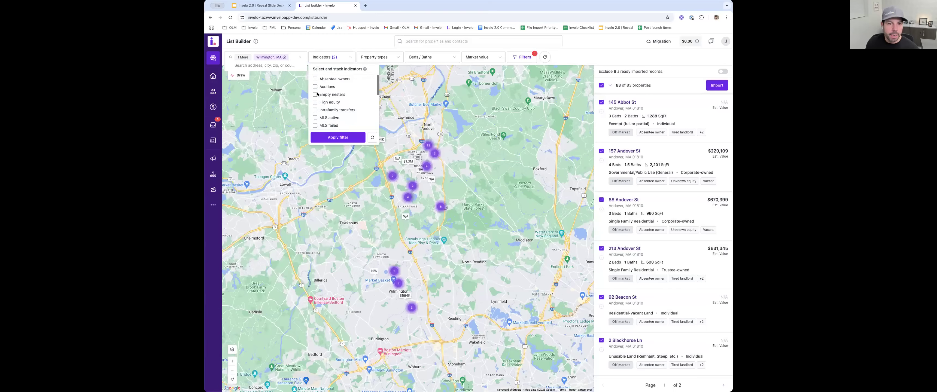
pyautogui.scroll(-1, 315, 116)
pyautogui.click(316, 117)
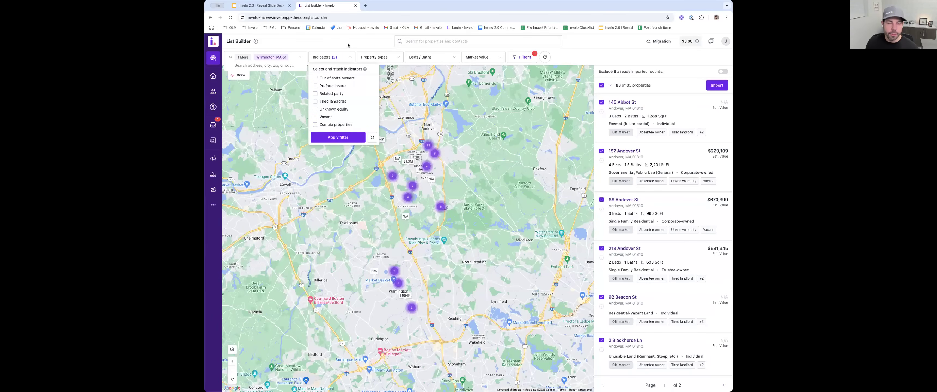
pyautogui.click(344, 58)
pyautogui.click(516, 58)
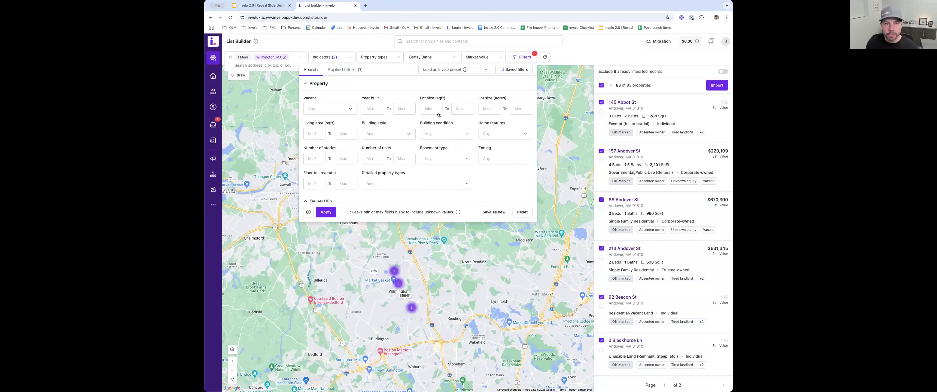
pyautogui.click(593, 64)
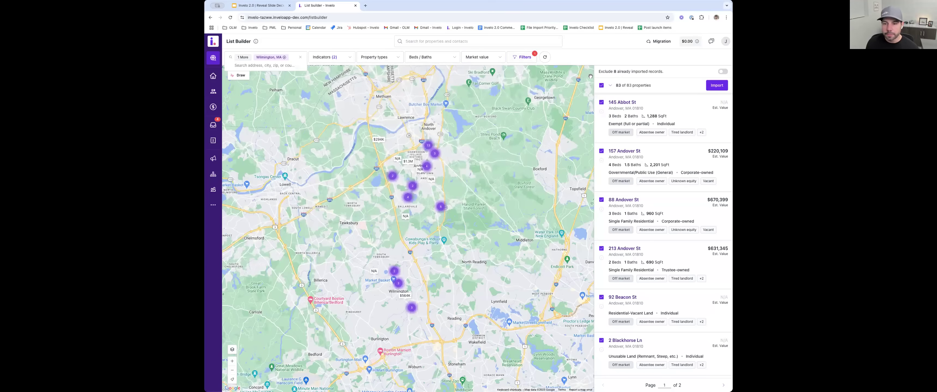
# - Open the Prospects page
pyautogui.click(214, 78)
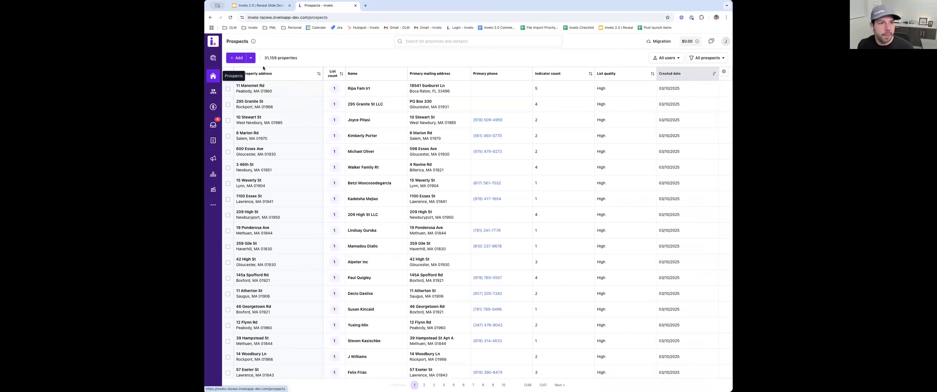
# - Start a data import from Prospects and upload the invelo-properties-and-contacts-test-1 CSV file
pyautogui.click(251, 58)
pyautogui.click(267, 77)
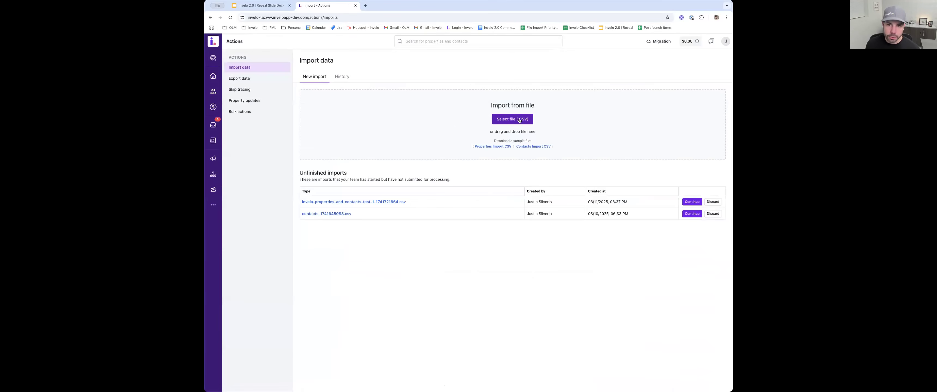
pyautogui.click(519, 121)
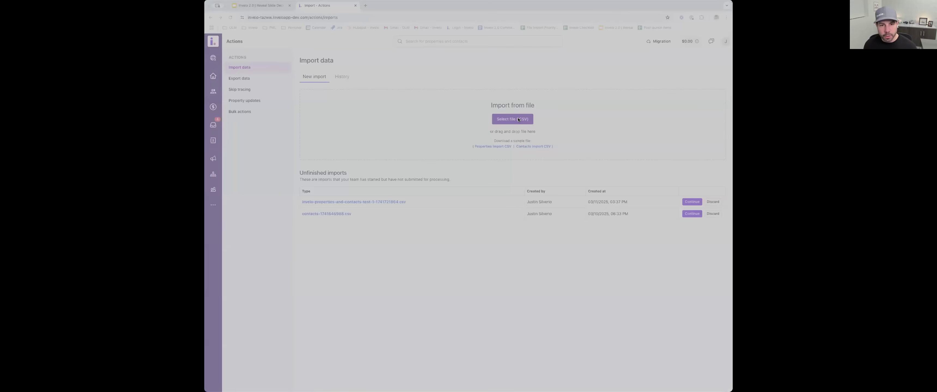
pyautogui.doubleClick(492, 182)
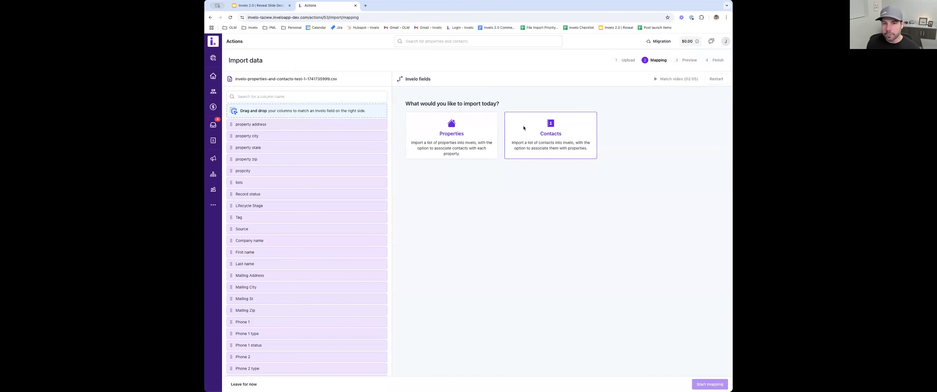
# - Choose Properties as the import type, start the mapping, and look over the matched columns
pyautogui.click(458, 146)
pyautogui.click(710, 385)
pyautogui.scroll(-9, 489, 213)
pyautogui.scroll(4, 459, 168)
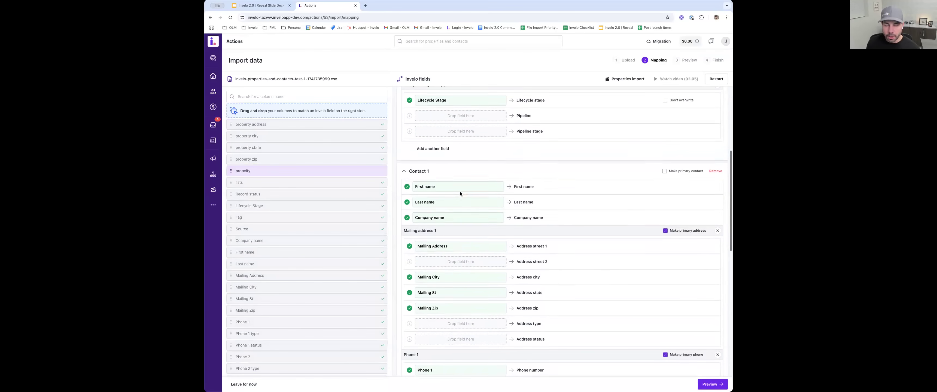
pyautogui.scroll(5, 476, 204)
pyautogui.scroll(2, 472, 186)
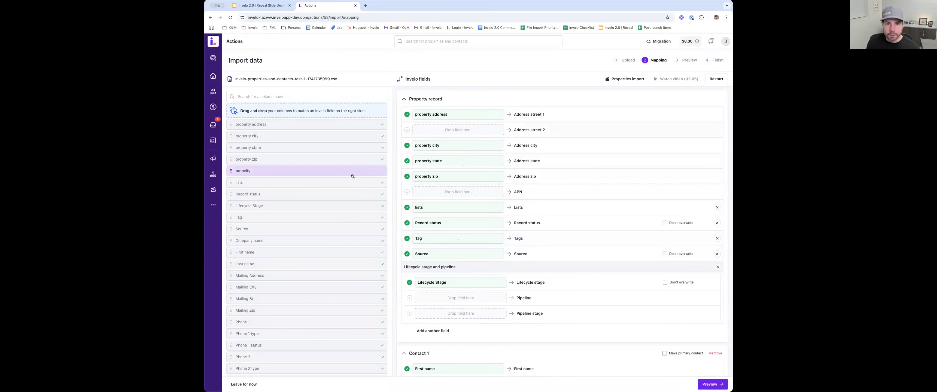
# - Add another field row to the Property record mapping and look over the Lifecycle stage and pipeline fields
pyautogui.scroll(-3, 473, 237)
pyautogui.click(435, 291)
pyautogui.click(365, 267)
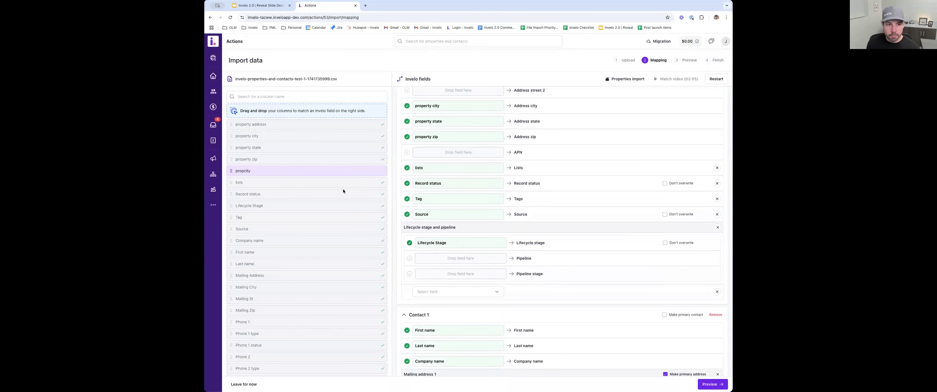
pyautogui.moveTo(410, 244); pyautogui.dragTo(485, 260)
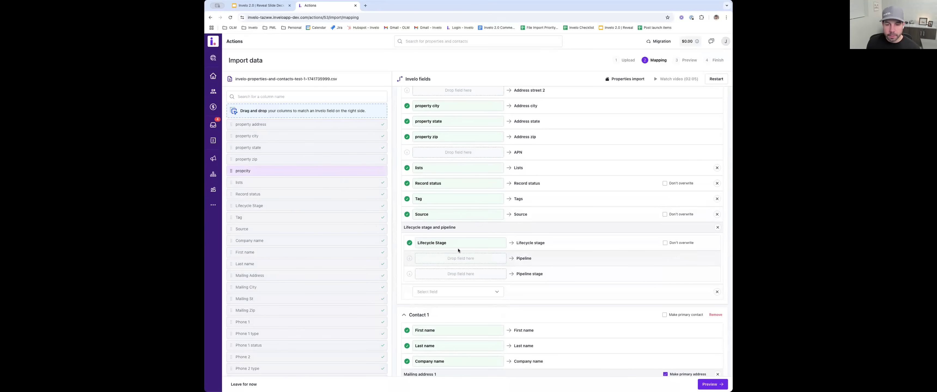
pyautogui.scroll(-2, 459, 250)
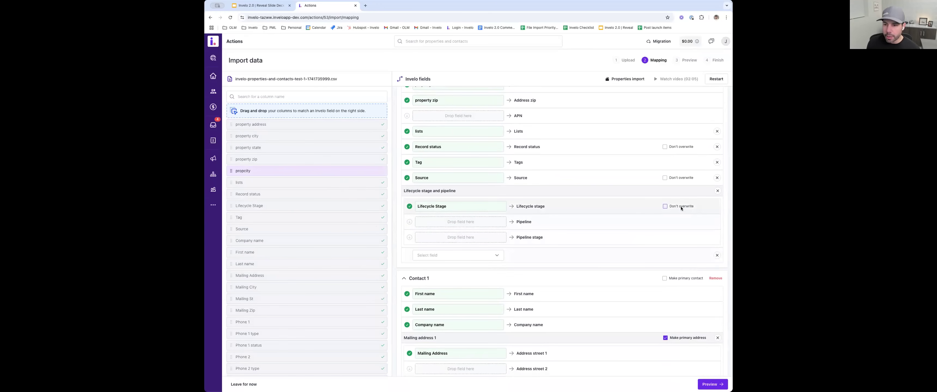
# - Look through the available fields for the added row, open the custom field form, and cancel it
pyautogui.click(471, 255)
pyautogui.scroll(-5, 452, 283)
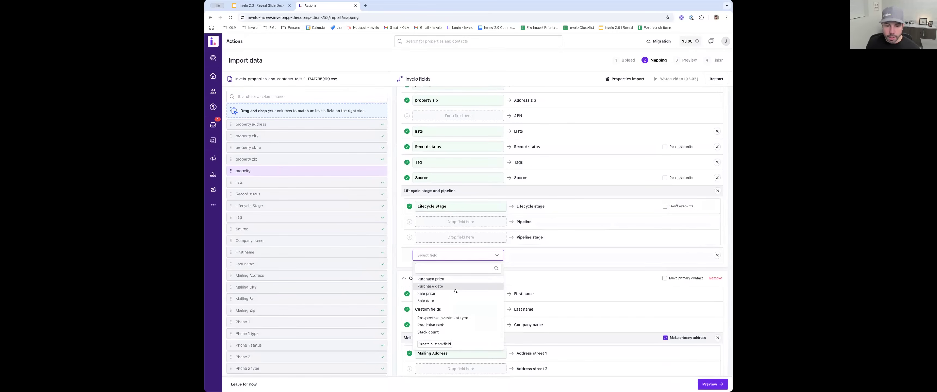
pyautogui.click(438, 346)
pyautogui.click(438, 281)
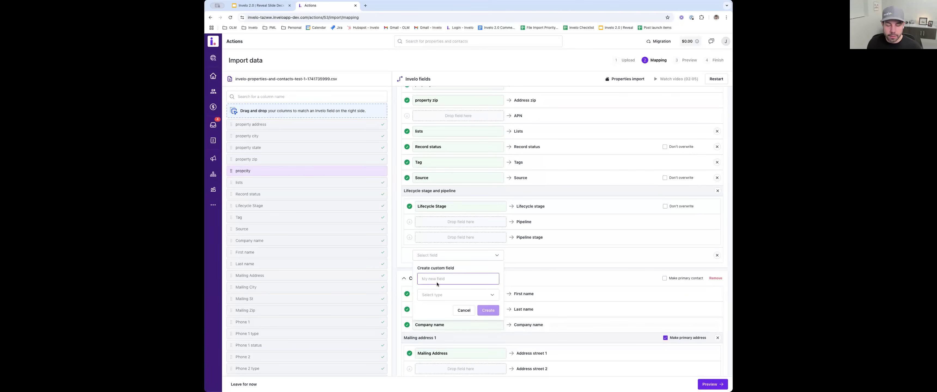
pyautogui.click(464, 310)
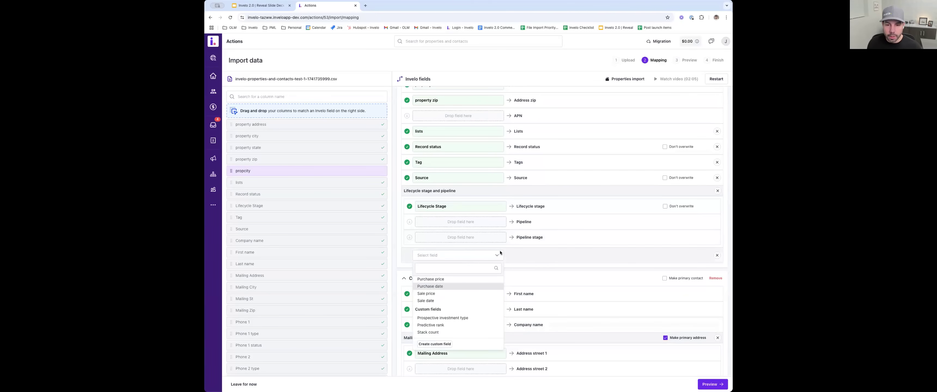
pyautogui.click(516, 253)
# - Review the Contact 1 mapping, add two more contacts below it, and remove both
pyautogui.scroll(-3, 491, 264)
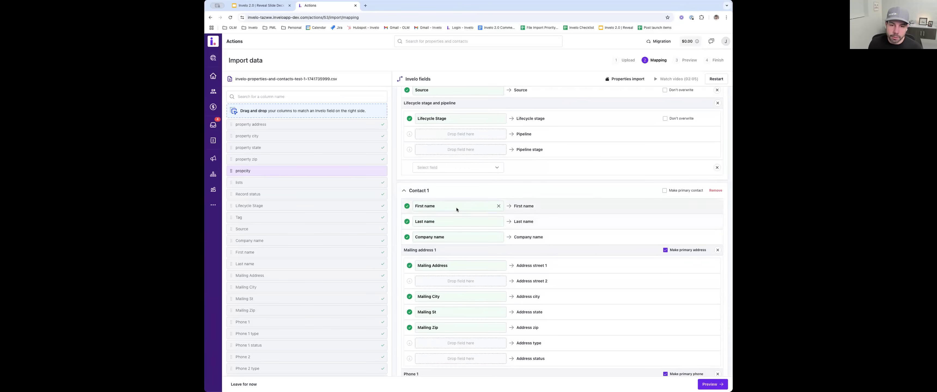
pyautogui.scroll(-3, 455, 215)
pyautogui.scroll(-3, 454, 212)
pyautogui.scroll(-3, 460, 226)
pyautogui.scroll(-5, 458, 192)
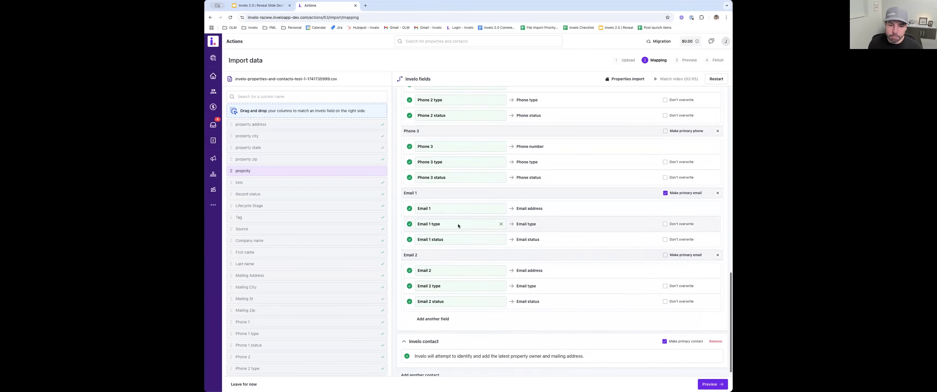
pyautogui.click(422, 369)
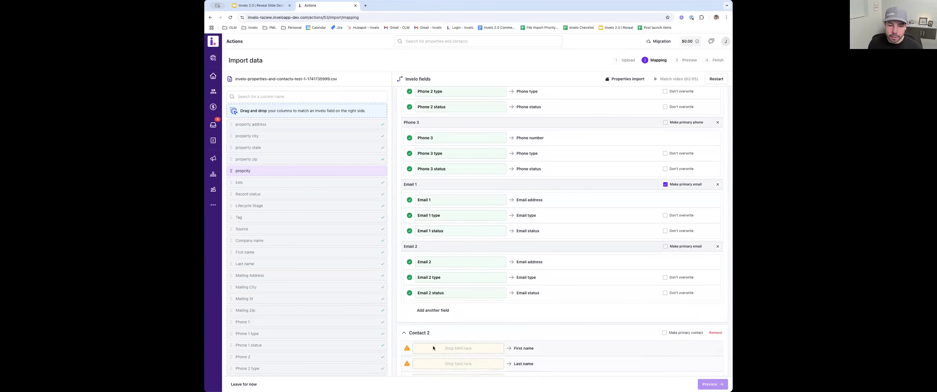
pyautogui.click(429, 368)
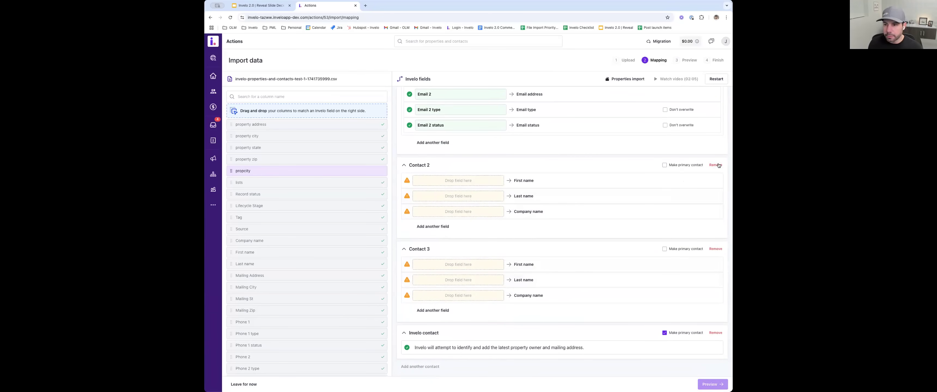
pyautogui.click(716, 165)
pyautogui.click(716, 249)
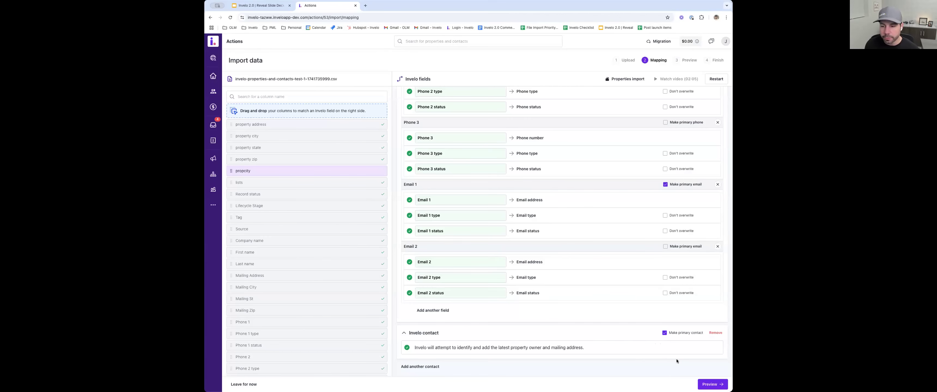
# - Preview the mapped import and examine its rows from the property address through the contact columns
pyautogui.click(711, 384)
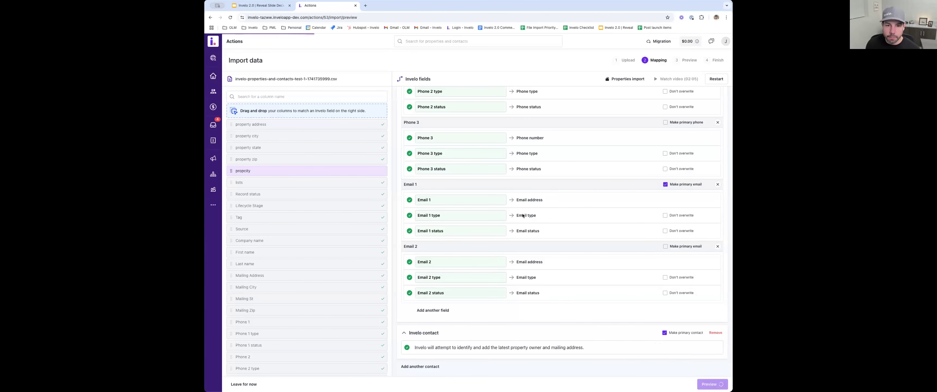
pyautogui.hscroll(5, 539, 193)
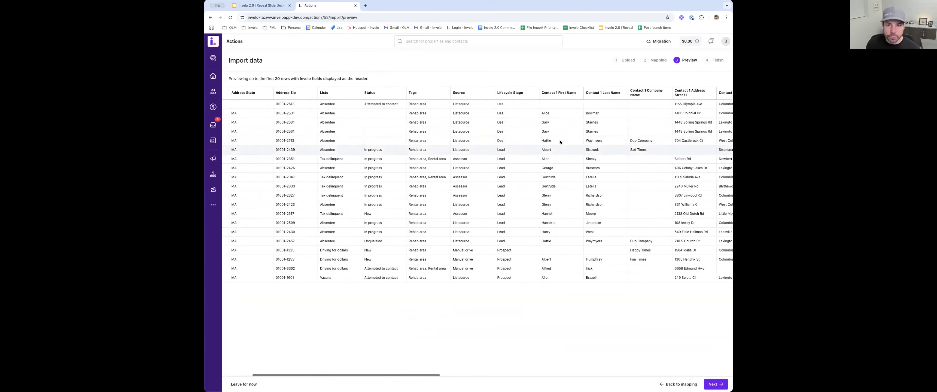
pyautogui.hscroll(5, 582, 193)
pyautogui.hscroll(-5, 613, 195)
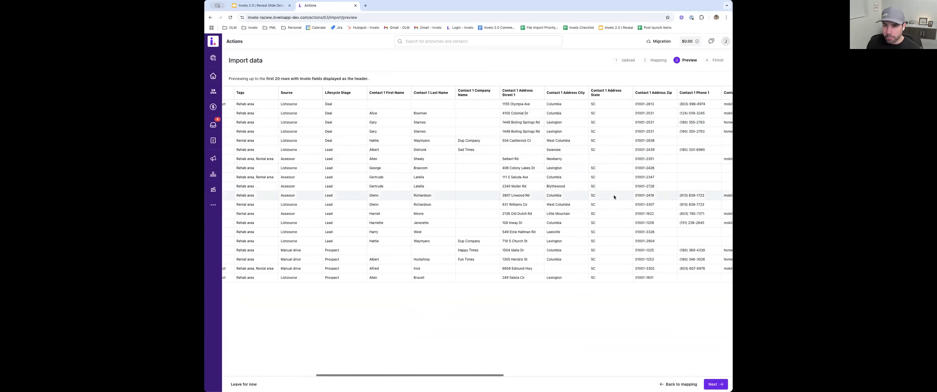
pyautogui.hscroll(-5, 607, 190)
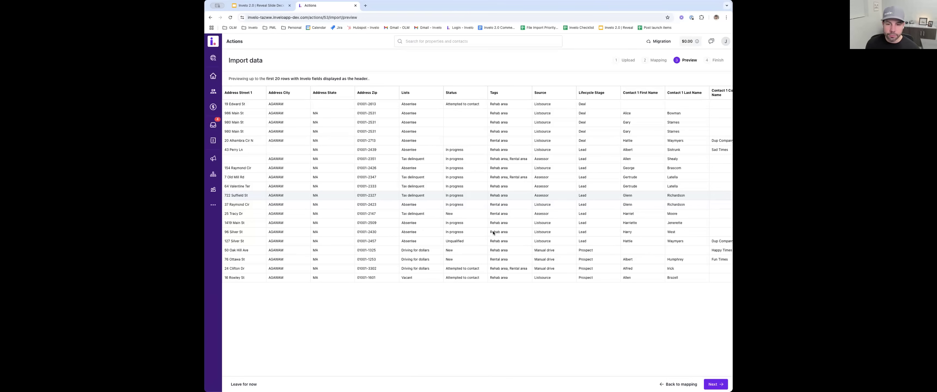
pyautogui.hscroll(2, 465, 187)
pyautogui.hscroll(10, 465, 187)
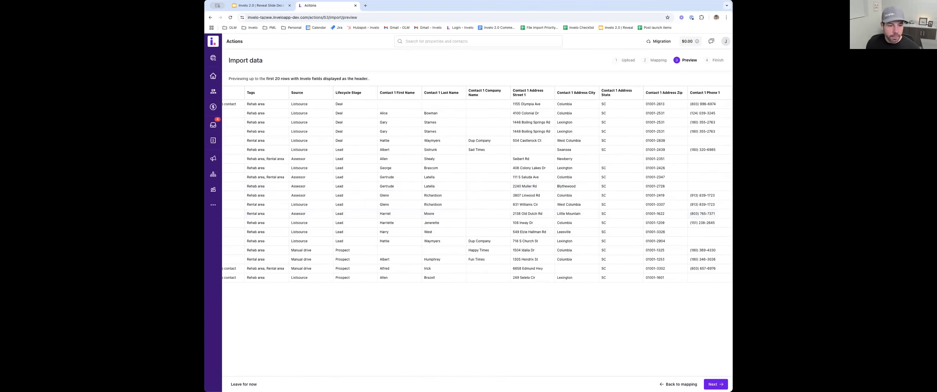
# - Leave the import for now and view the import history
pyautogui.click(244, 384)
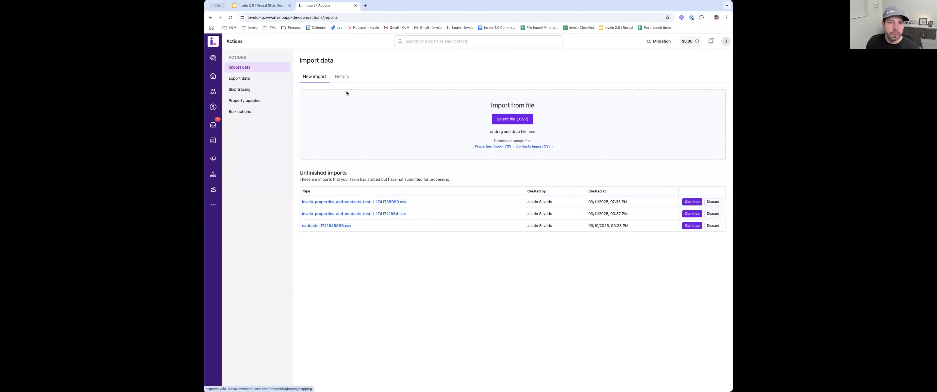
pyautogui.click(341, 77)
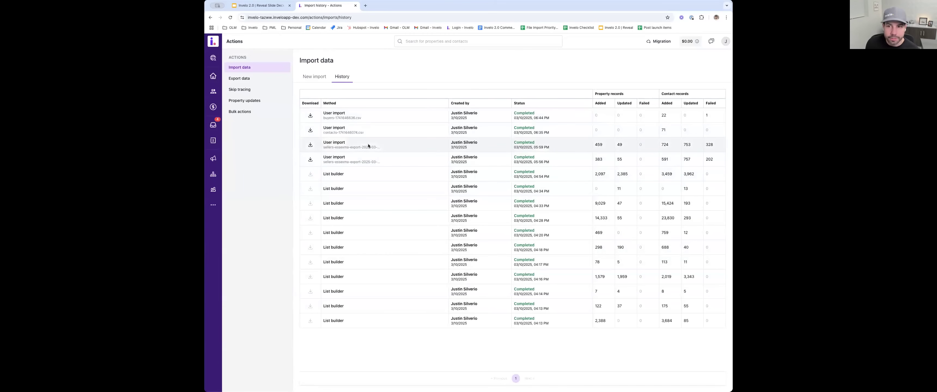
# - Add a new prospect from the Prospects page using the validated suggestion for the property's Andover, MA street address
pyautogui.click(214, 81)
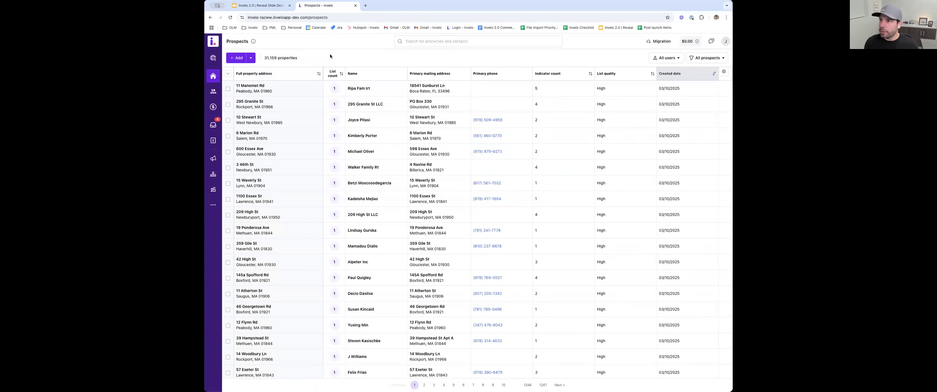
pyautogui.click(238, 59)
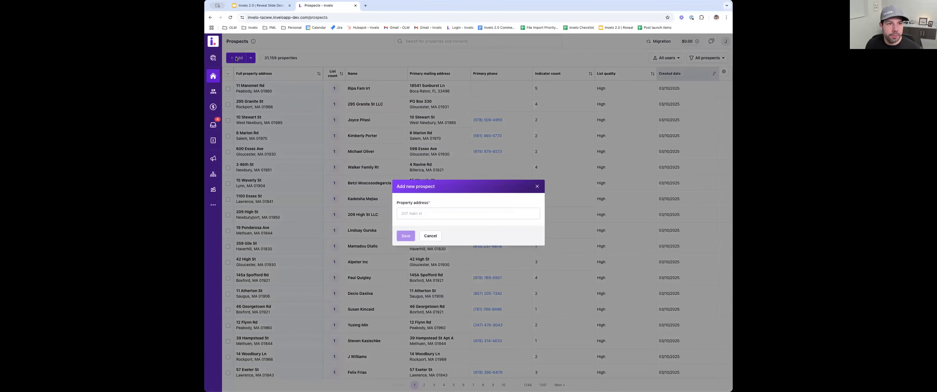
pyautogui.click(420, 210)
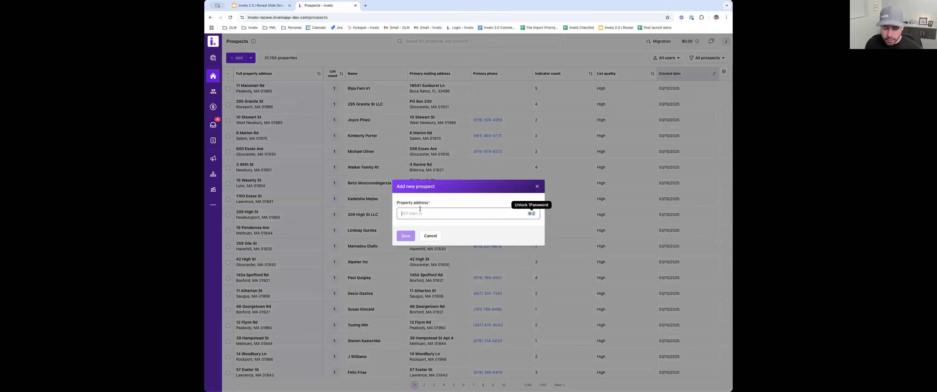
pyautogui.write('123 m')
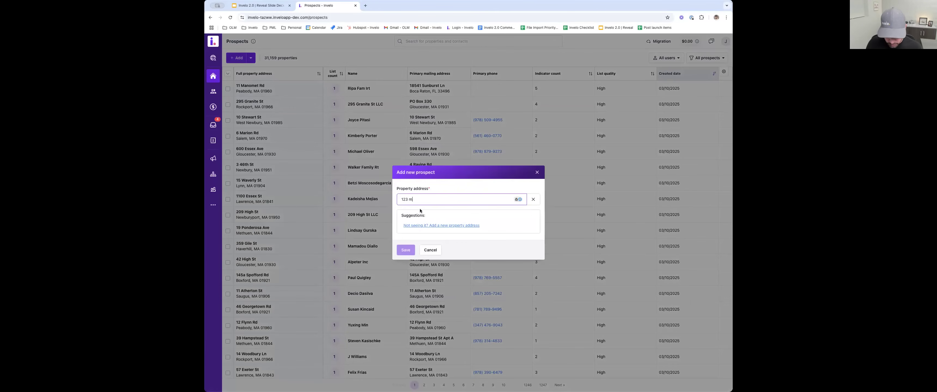
pyautogui.write('ain street')
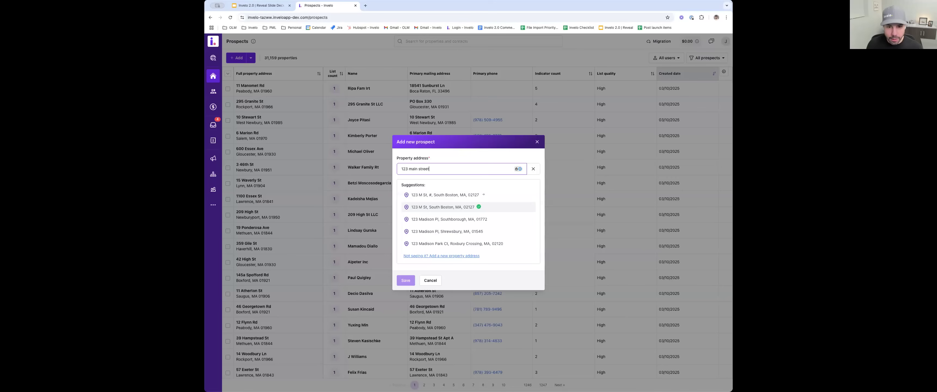
pyautogui.write(', andover')
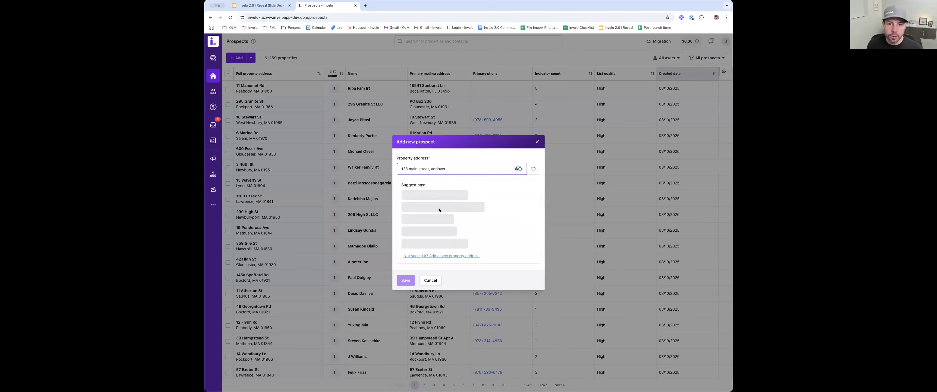
pyautogui.moveTo(475, 214)
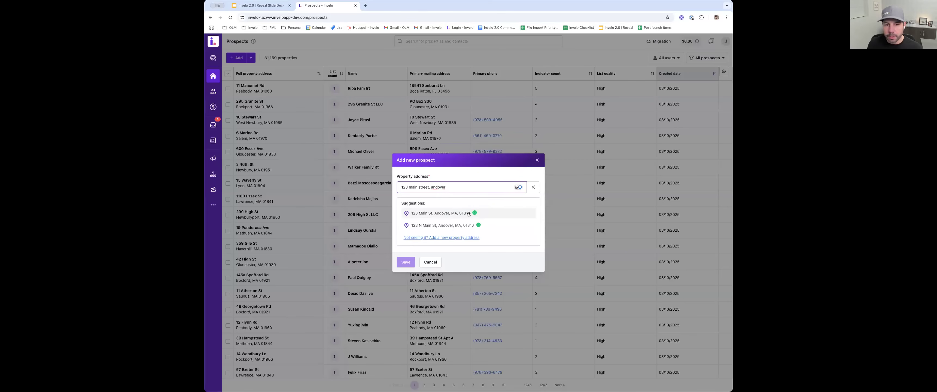
pyautogui.click(469, 214)
pyautogui.click(406, 265)
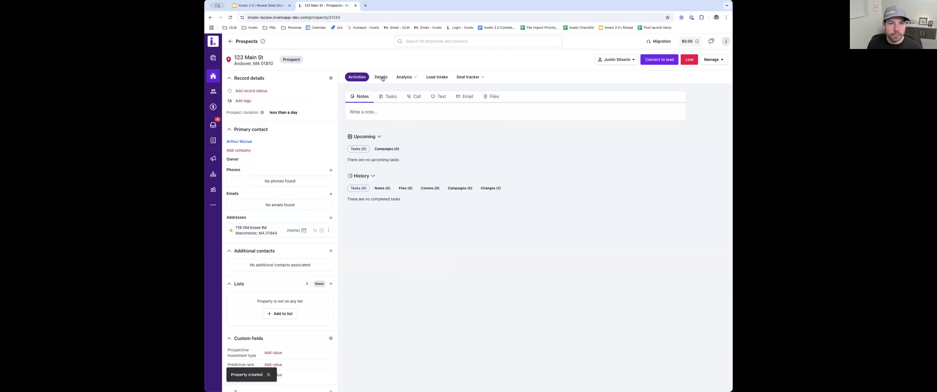
# - Look over the Details of the newly added Andover prospect and return to the Prospects list
pyautogui.click(382, 77)
pyautogui.scroll(-2, 534, 198)
pyautogui.scroll(-10, 535, 198)
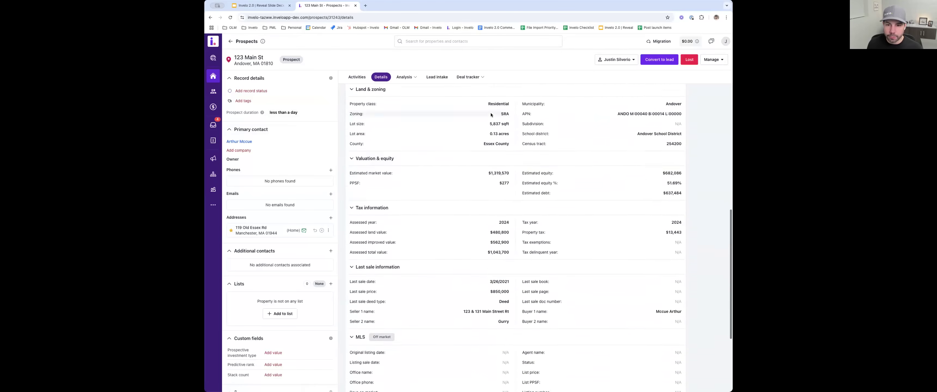
pyautogui.click(231, 42)
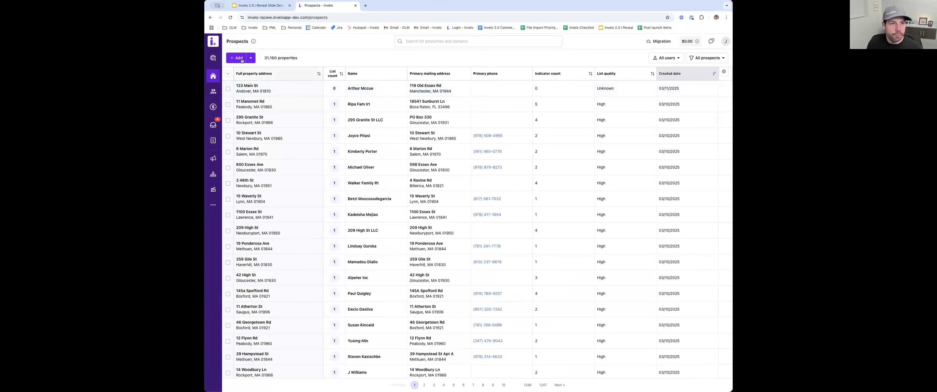
# - Enter the existing Andover property's address as a new prospect, open the matching property already on record and return to the Prospects list
pyautogui.click(240, 59)
pyautogui.click(417, 214)
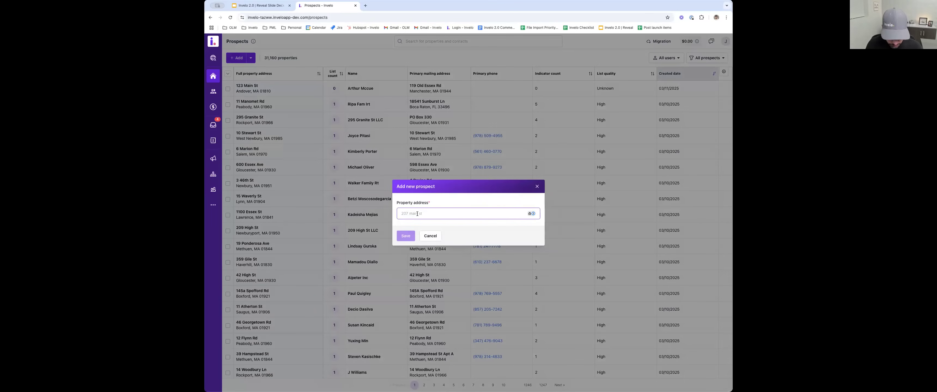
pyautogui.write('123 main street, andover')
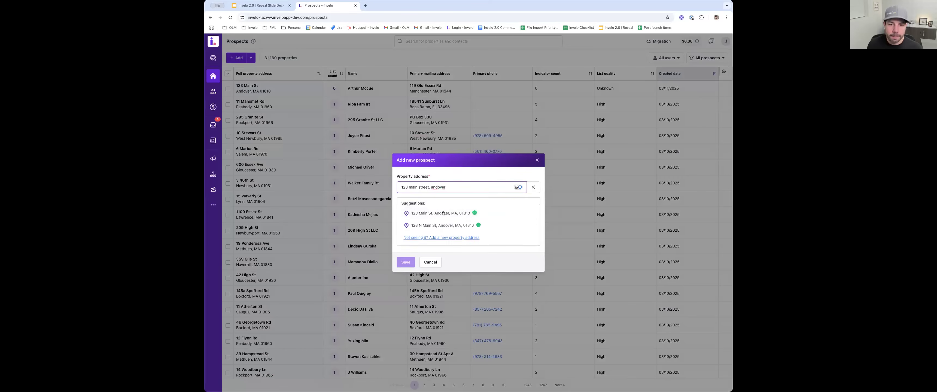
pyautogui.click(444, 209)
pyautogui.click(418, 264)
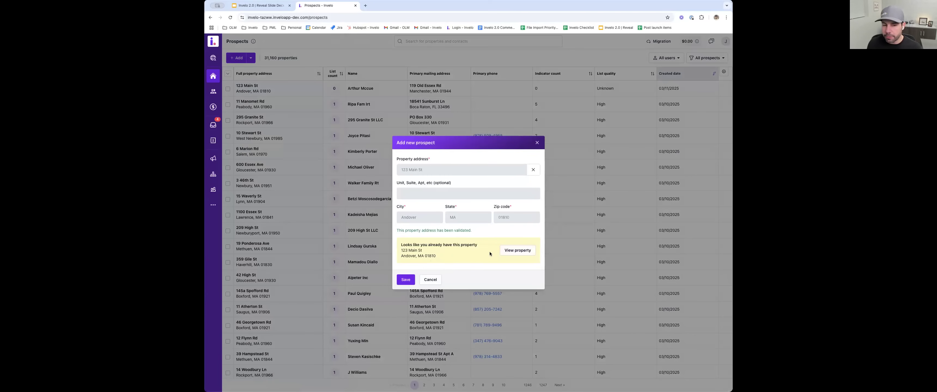
pyautogui.click(515, 252)
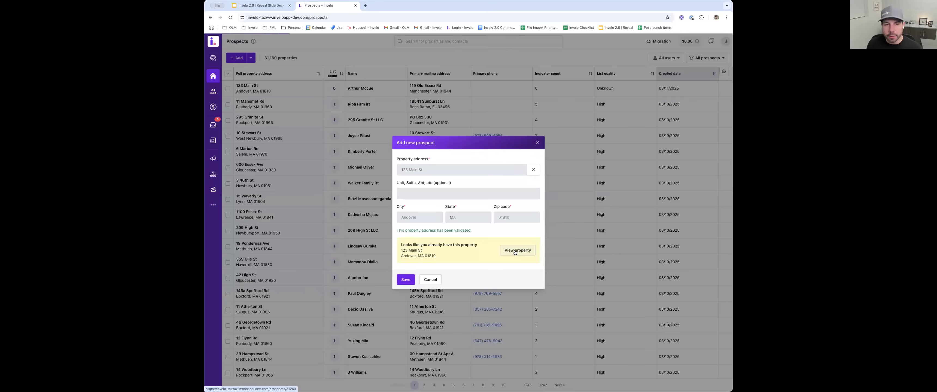
pyautogui.click(230, 42)
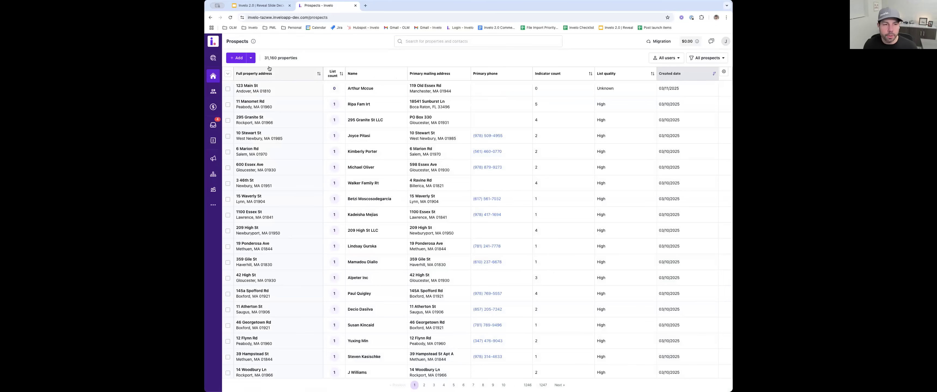
# - Look over the user filter choices and the favorite filter folders for the prospects list
pyautogui.click(667, 58)
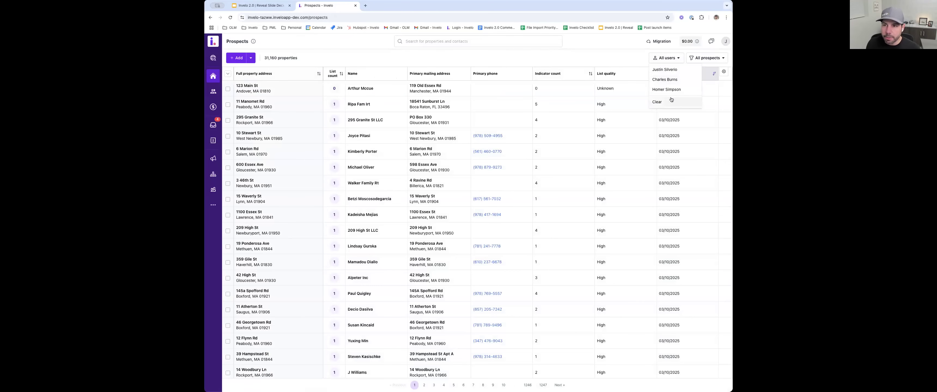
pyautogui.click(701, 60)
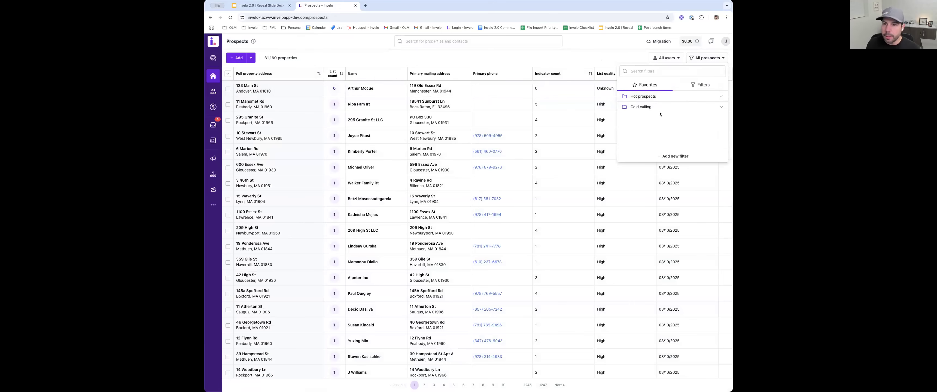
pyautogui.click(615, 58)
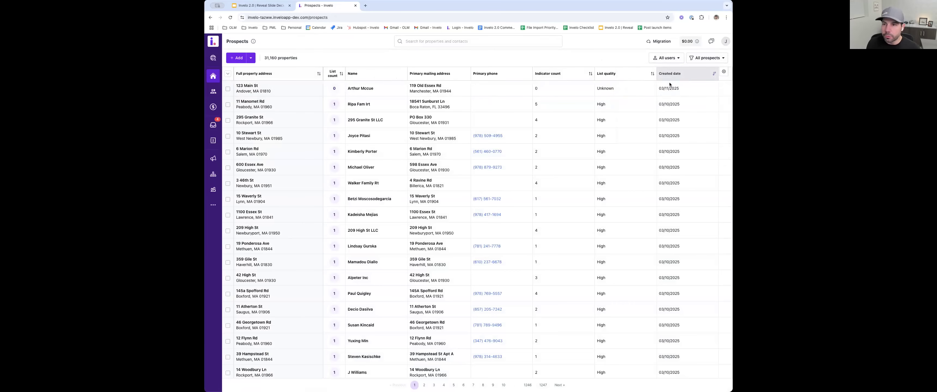
# - Examine the visible and not visible column options for the prospects table, leaving the selection unsaved
pyautogui.click(721, 72)
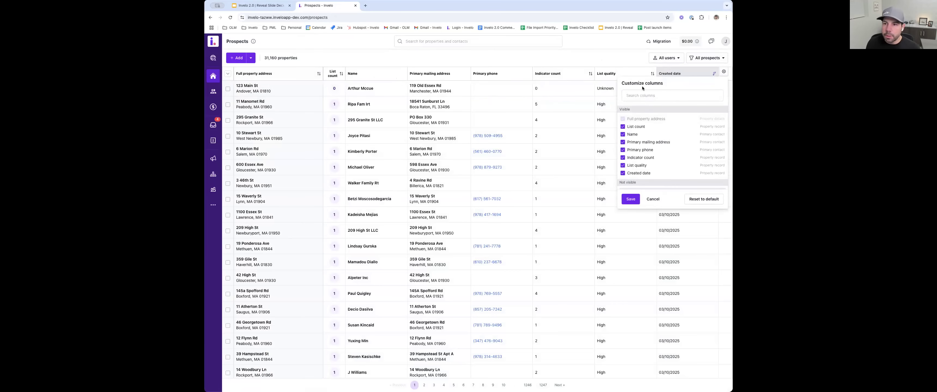
pyautogui.scroll(-2, 652, 153)
pyautogui.scroll(-5, 652, 153)
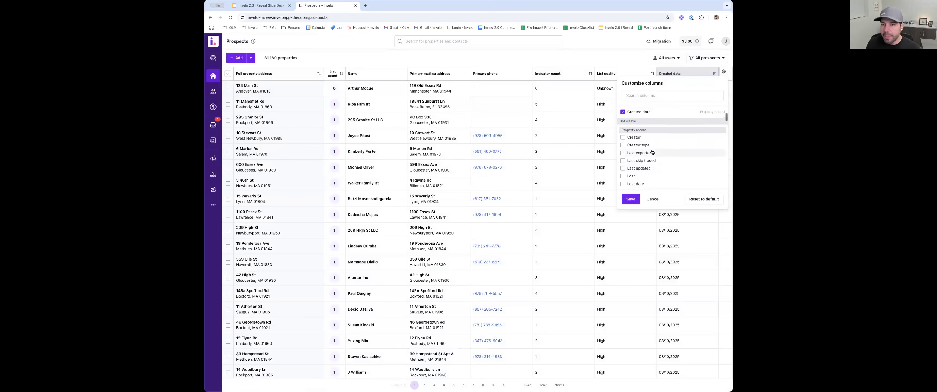
pyautogui.scroll(-10, 652, 152)
pyautogui.scroll(-10, 652, 152)
pyautogui.scroll(-10, 652, 152)
pyautogui.scroll(-3, 652, 153)
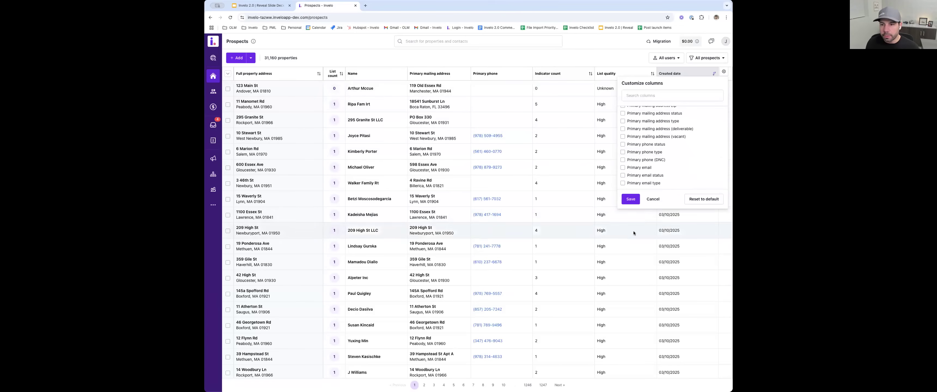
pyautogui.click(653, 200)
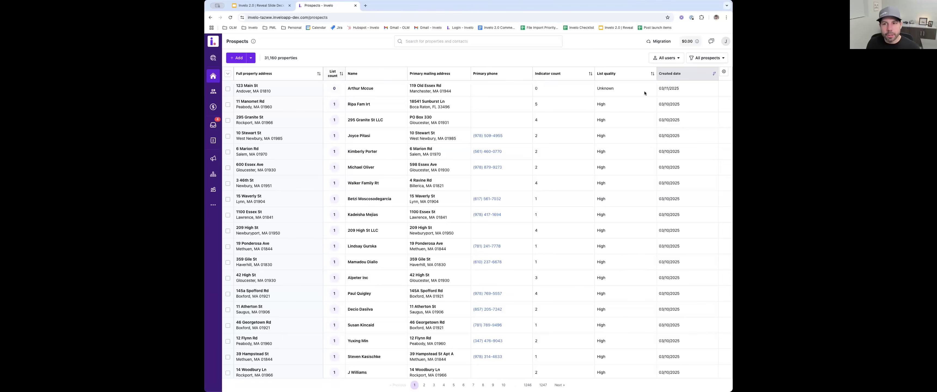
# - Review the quality rating of each list in the company's Data attributes settings and return to the Prospects page
pyautogui.click(725, 42)
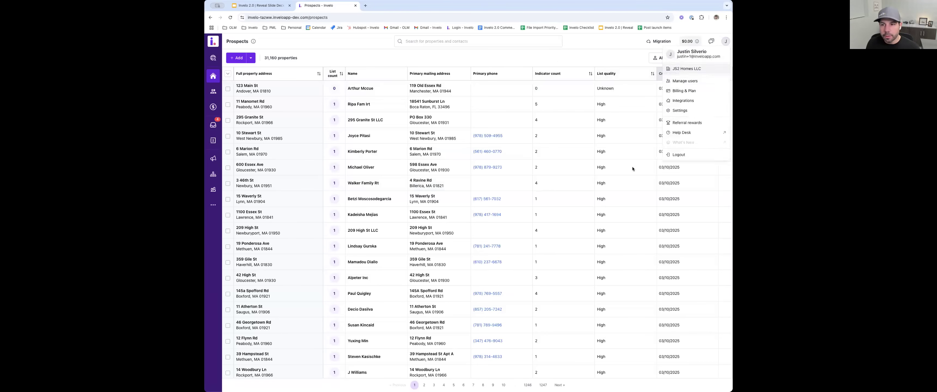
pyautogui.click(680, 110)
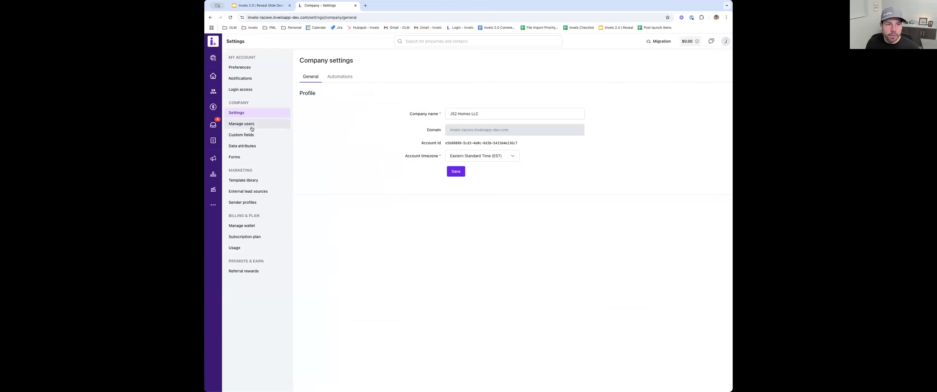
pyautogui.click(243, 146)
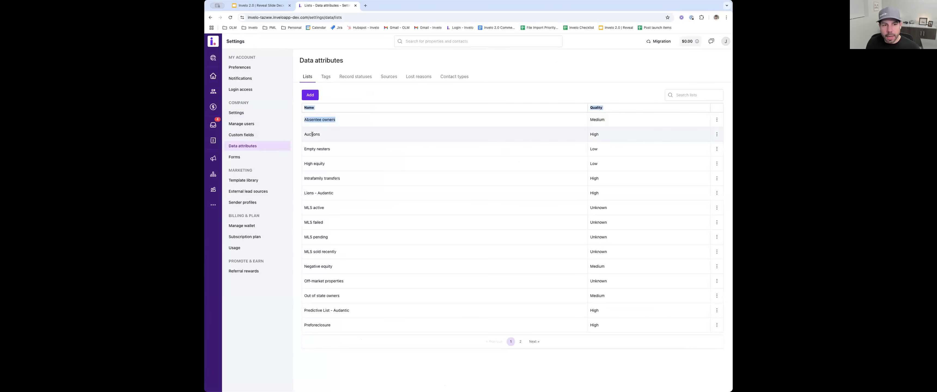
pyautogui.moveTo(330, 149); pyautogui.dragTo(310, 150)
pyautogui.click(594, 122)
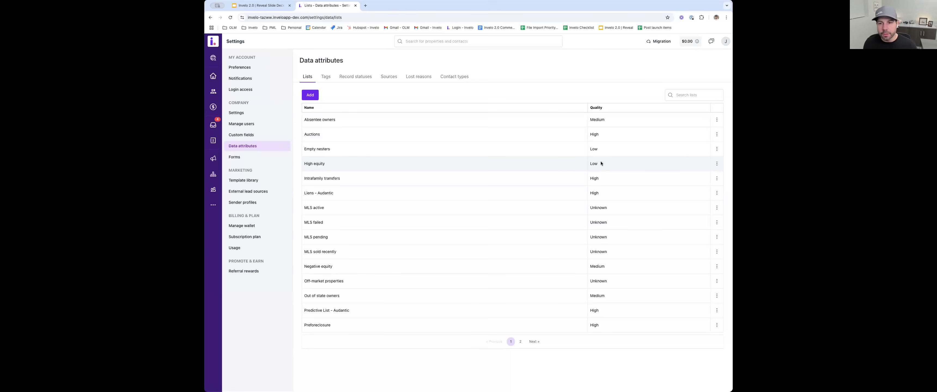
pyautogui.moveTo(597, 164); pyautogui.dragTo(592, 163)
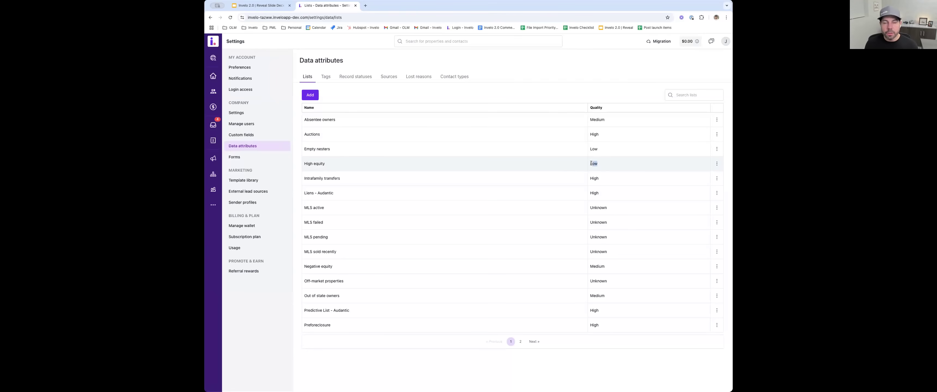
pyautogui.click(216, 80)
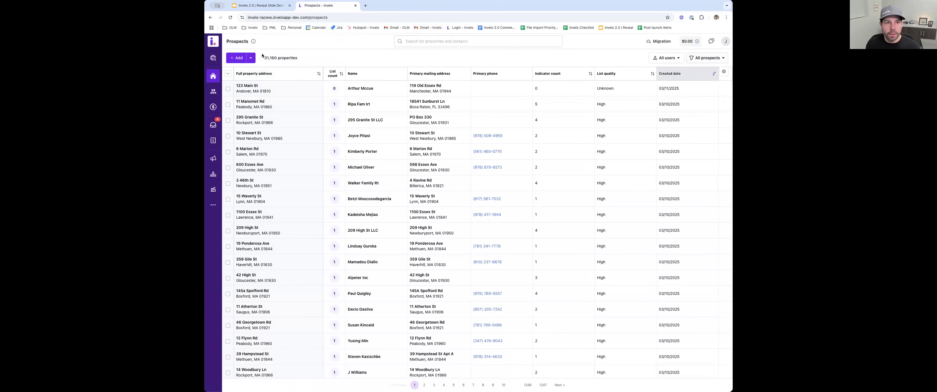
# - Browse the favorite filters in Hot prospects and Cold calling, and apply the New indicators filter to the prospects
pyautogui.moveTo(264, 57); pyautogui.dragTo(280, 56)
pyautogui.click(339, 59)
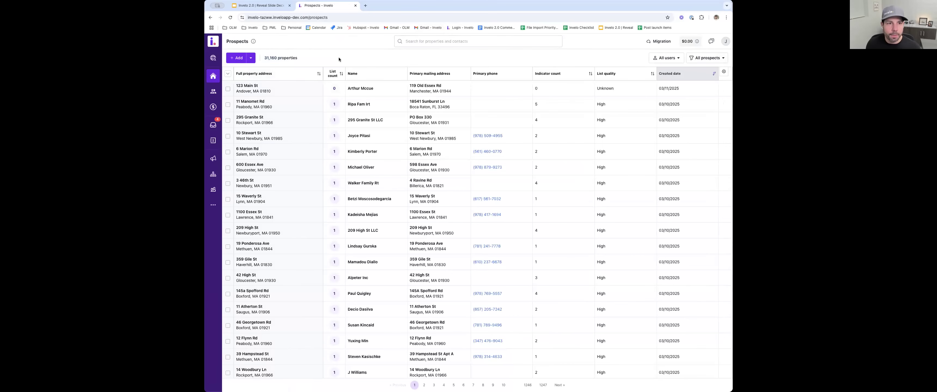
pyautogui.click(711, 57)
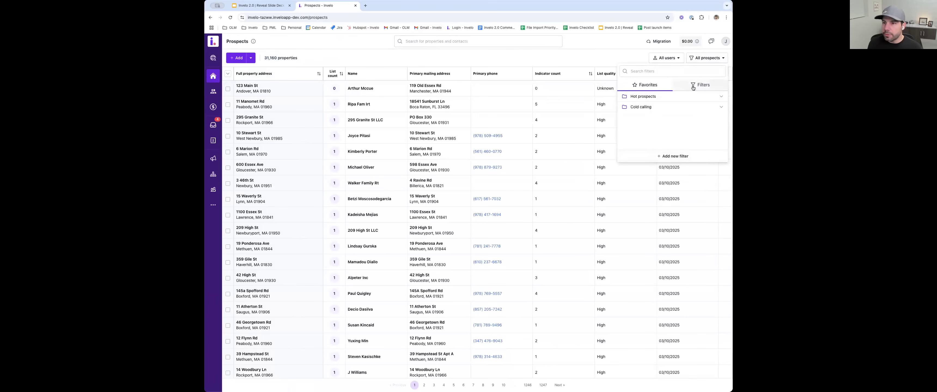
pyautogui.click(641, 99)
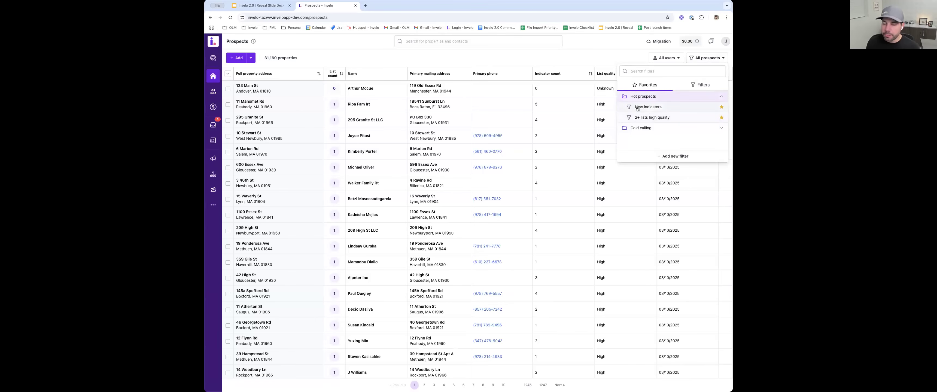
pyautogui.click(646, 127)
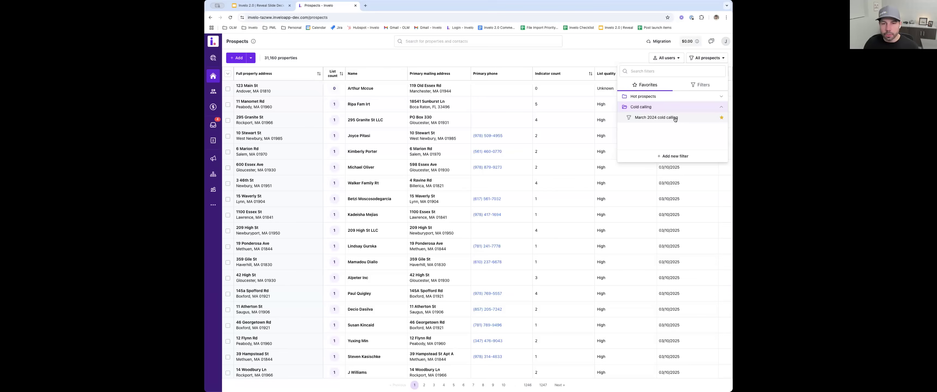
pyautogui.click(651, 96)
pyautogui.click(648, 107)
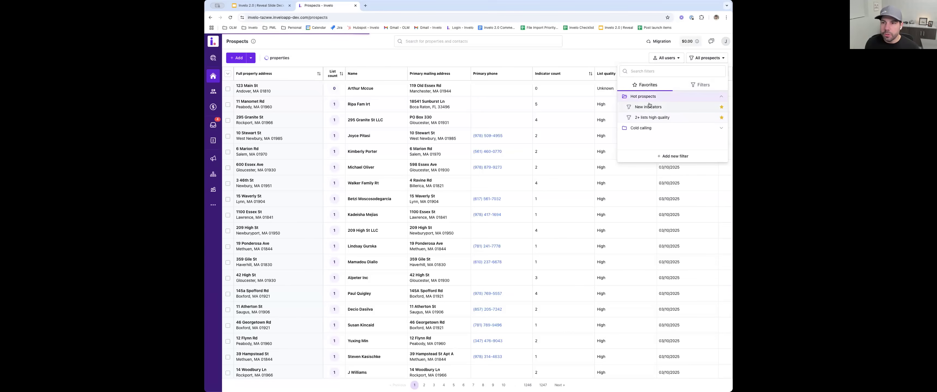
# - Review the New indicators filter's conditions and record count, and close it without saving changes
pyautogui.click(714, 58)
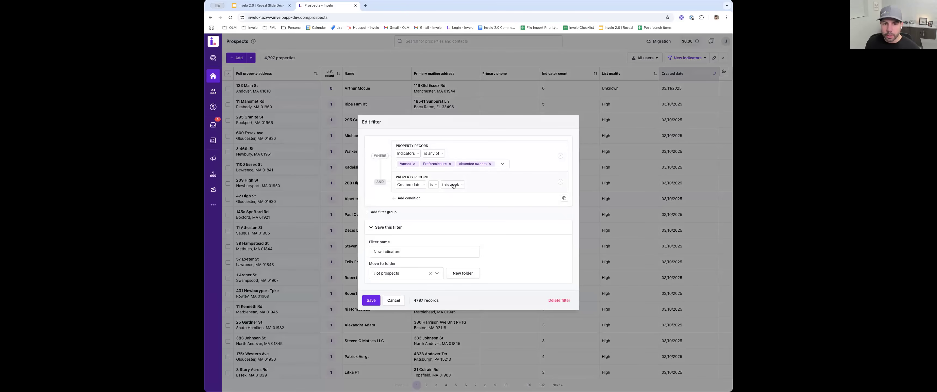
pyautogui.moveTo(424, 301); pyautogui.dragTo(414, 300)
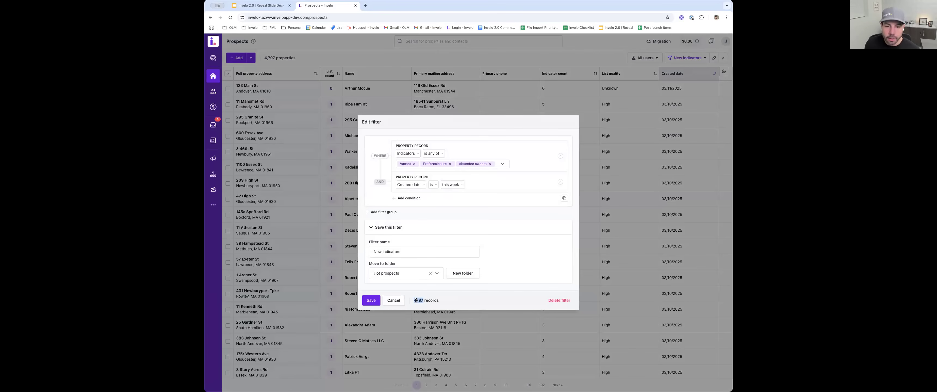
pyautogui.click(414, 300)
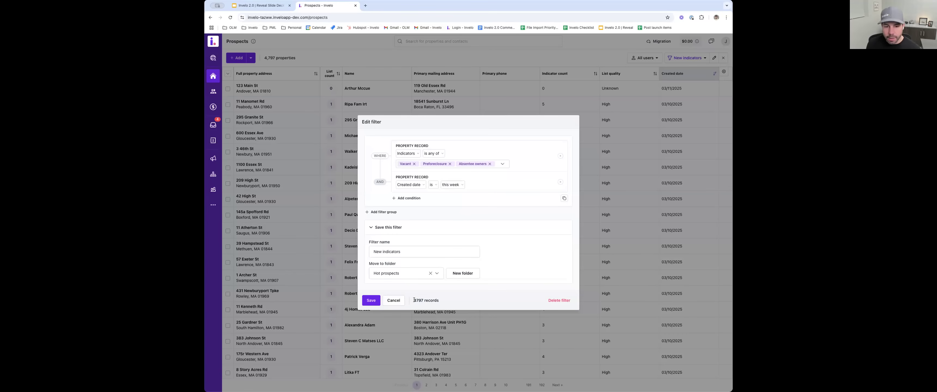
pyautogui.moveTo(414, 300); pyautogui.dragTo(420, 300)
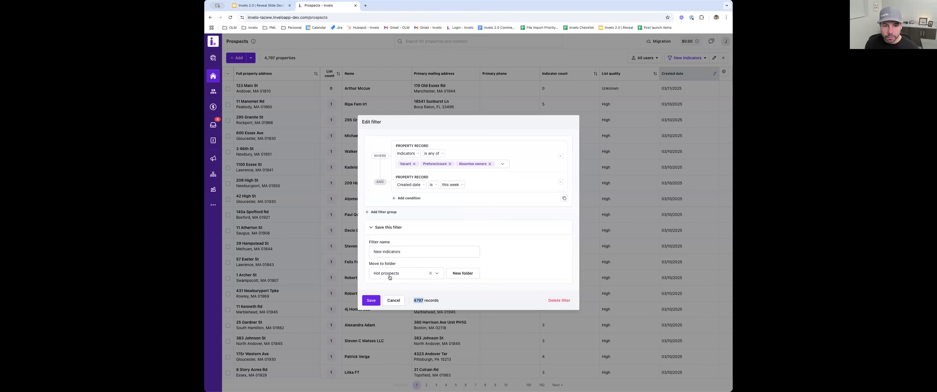
pyautogui.click(390, 300)
# - Switch the prospects to the 2+ lists high quality filter and review its conditions and record count without saving changes
pyautogui.click(690, 59)
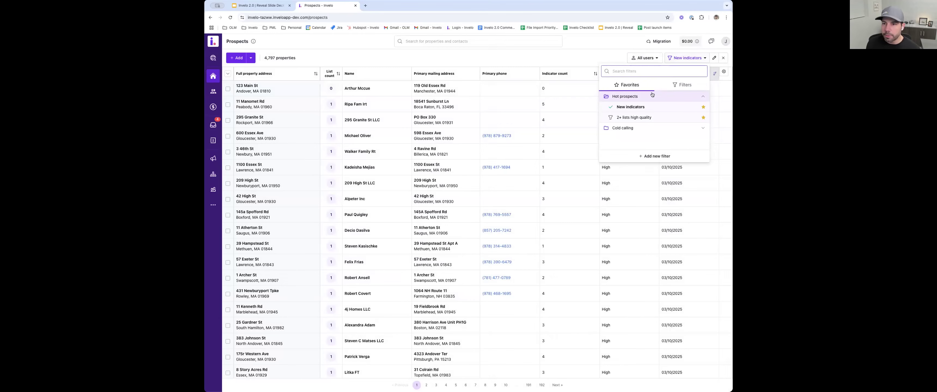
pyautogui.click(633, 117)
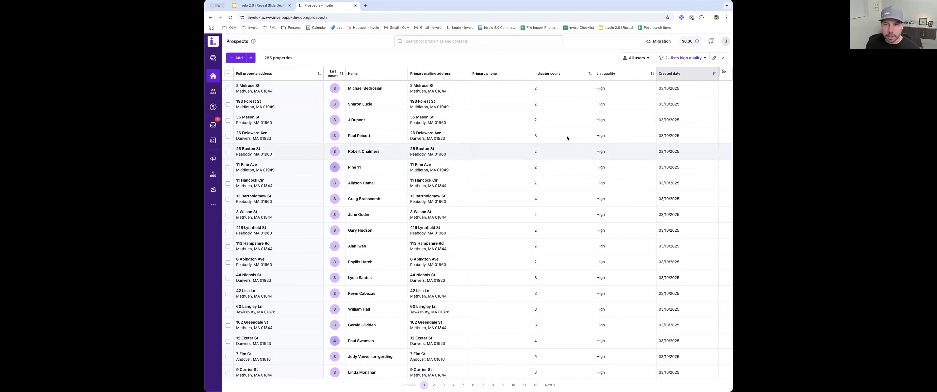
pyautogui.click(714, 58)
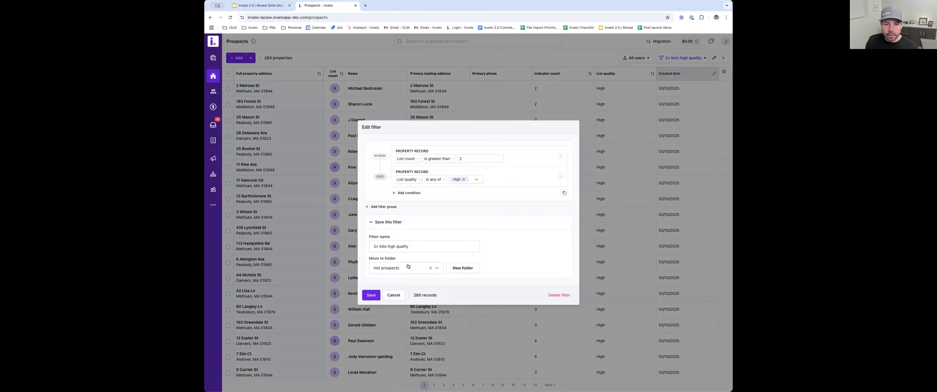
pyautogui.moveTo(413, 295); pyautogui.dragTo(419, 295)
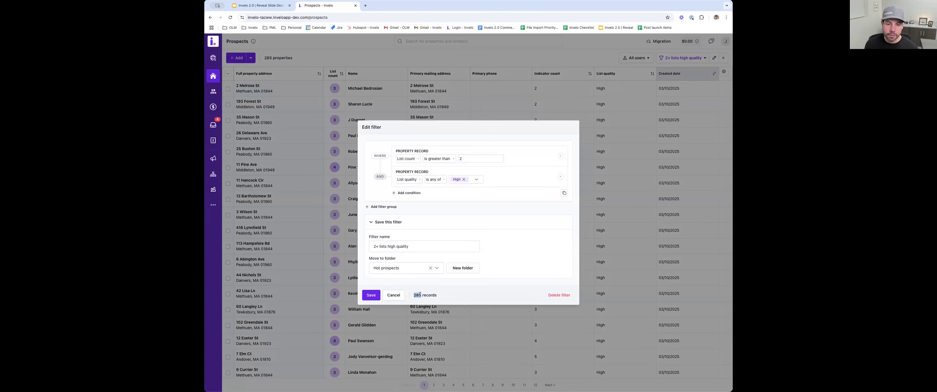
pyautogui.click(420, 294)
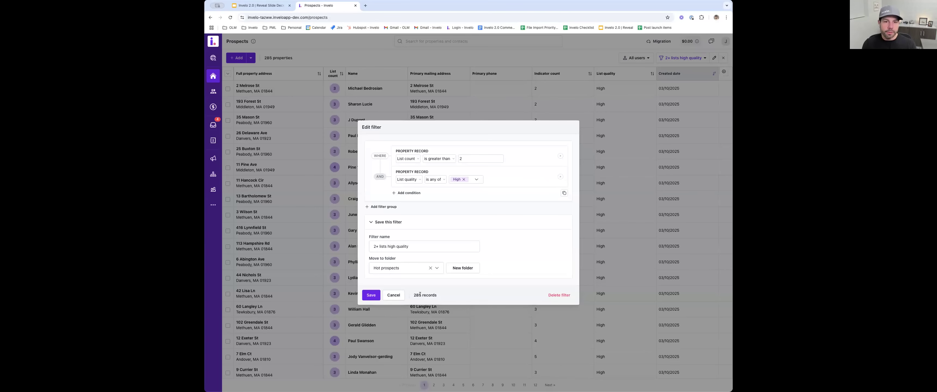
pyautogui.click(394, 295)
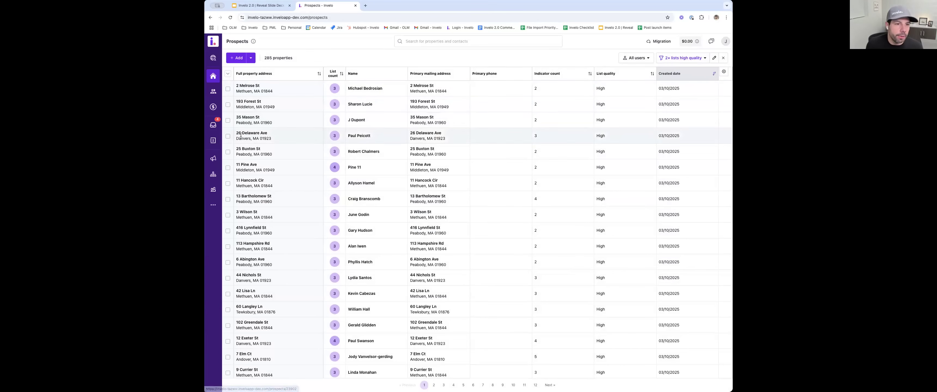
# - Search globally for the North Street property, open its prospect record, and review the record's sidebar sections
pyautogui.click(435, 42)
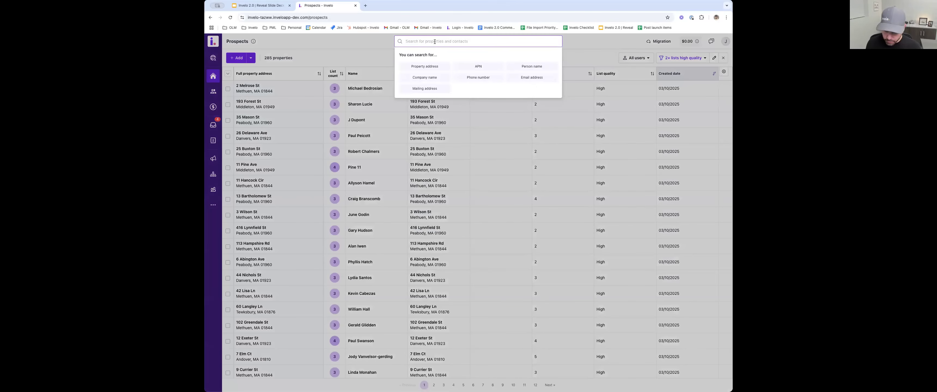
pyautogui.write('168 north')
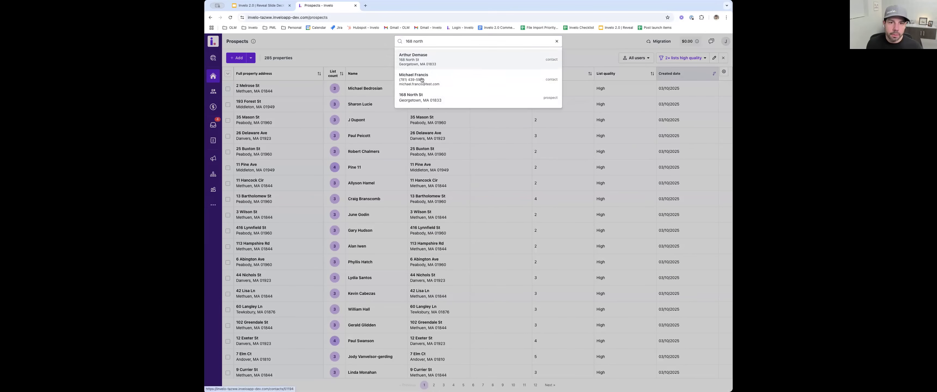
pyautogui.click(417, 96)
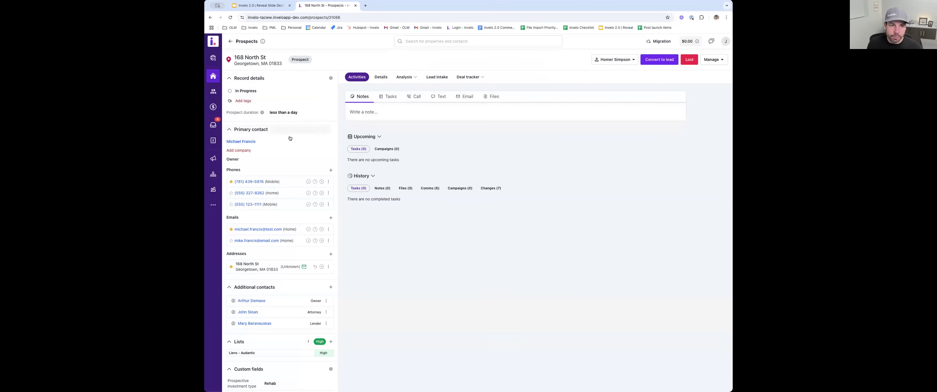
pyautogui.scroll(-5, 298, 236)
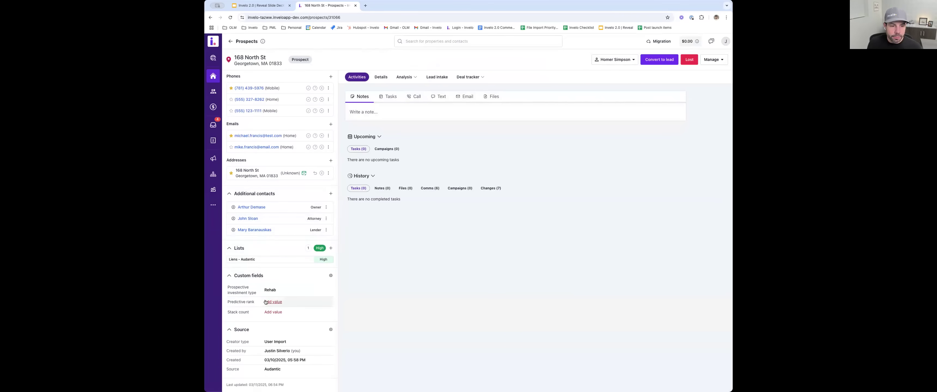
pyautogui.scroll(5, 302, 87)
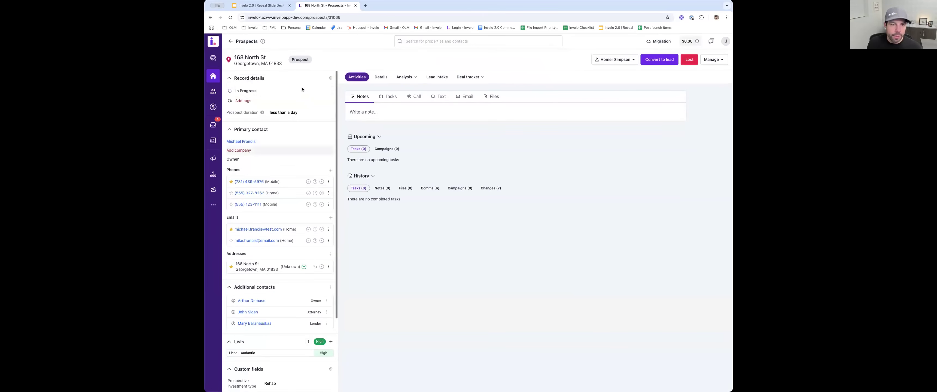
# - Review the show, hide and reorder settings for the prospect sidebar sections, and leave them without saving
pyautogui.click(326, 77)
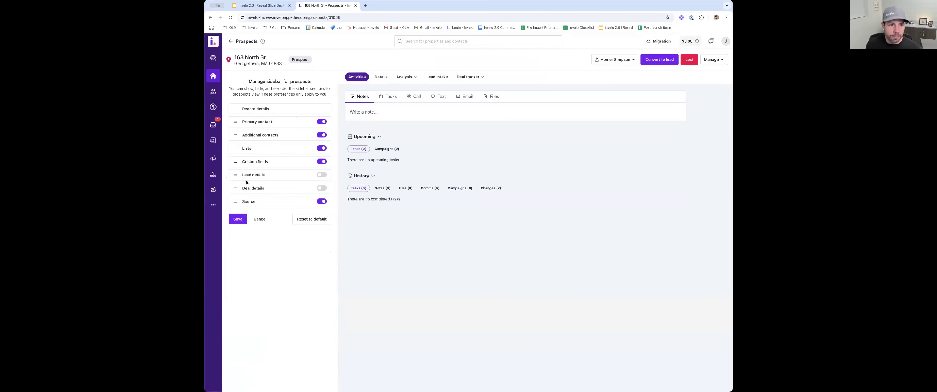
pyautogui.moveTo(235, 175)
pyautogui.mouseDown()
pyautogui.moveTo(236, 148)
pyautogui.moveTo(236, 189)
pyautogui.mouseUp()
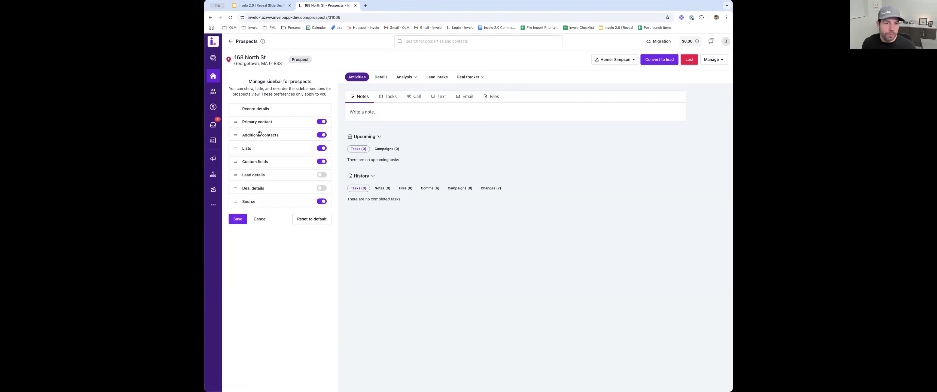
pyautogui.click(260, 219)
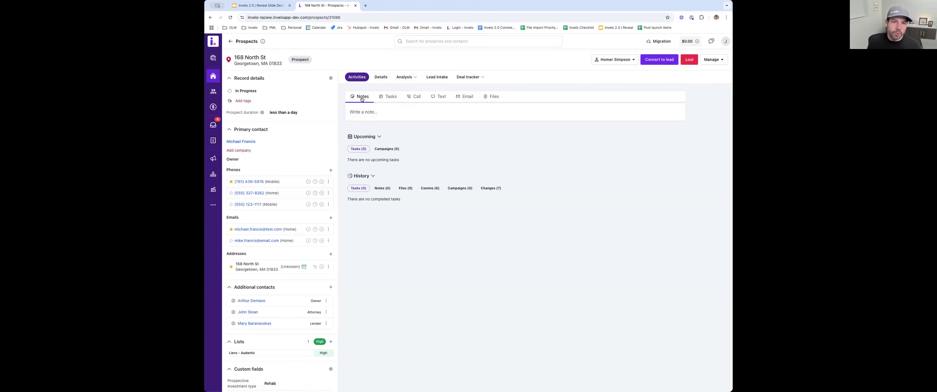
# - Try out the note editor with placeholder text on the prospect record, and discard the note
pyautogui.click(363, 113)
pyautogui.write('mrofneor')
pyautogui.press('Return')
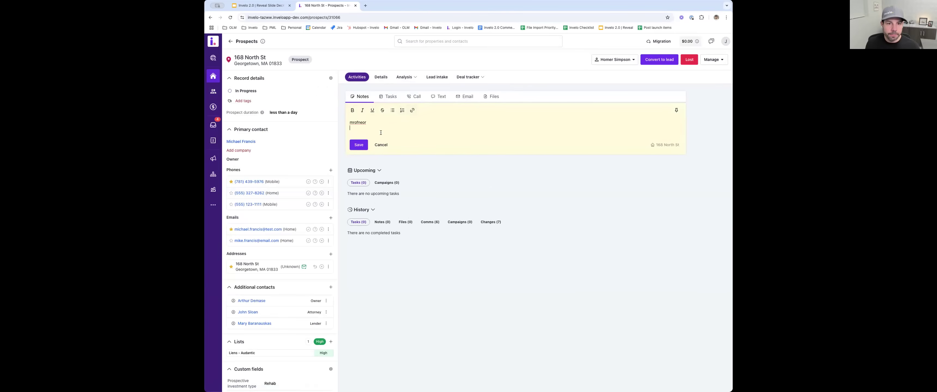
pyautogui.click(379, 145)
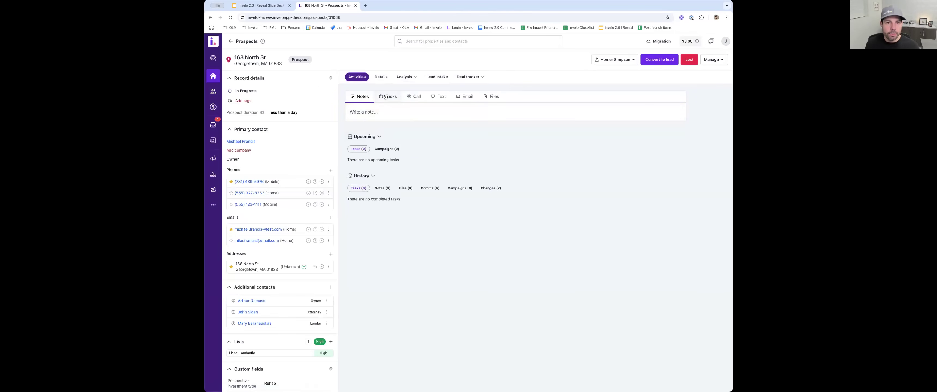
# - Review the new task form for the prospect, including the contacts that can be chosen for the task
pyautogui.click(385, 97)
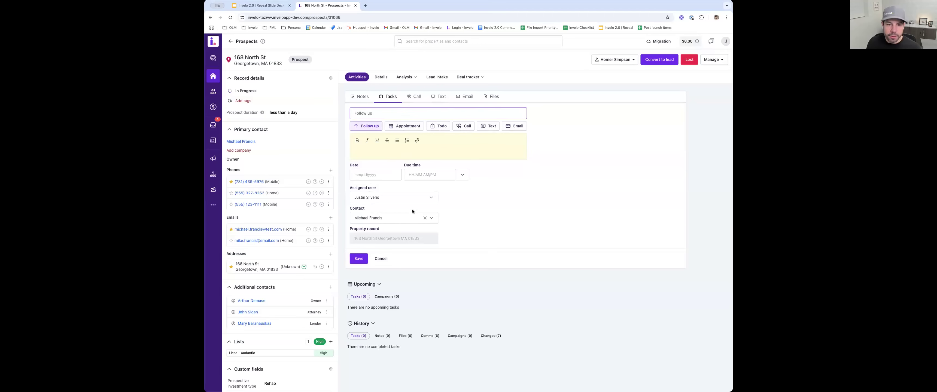
pyautogui.click(378, 219)
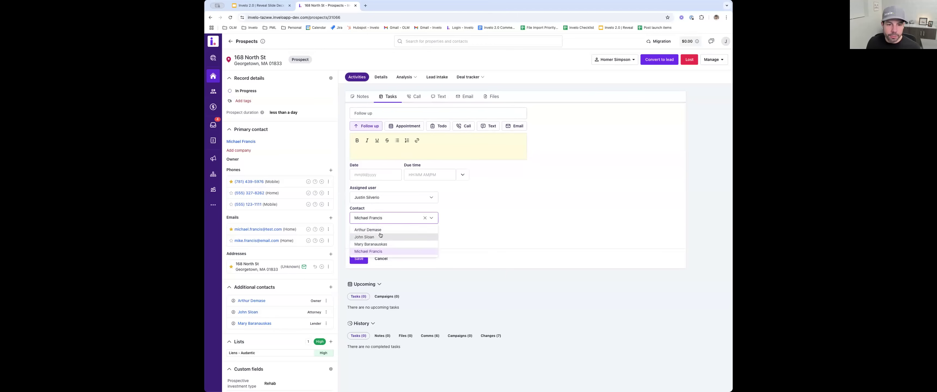
pyautogui.click(479, 230)
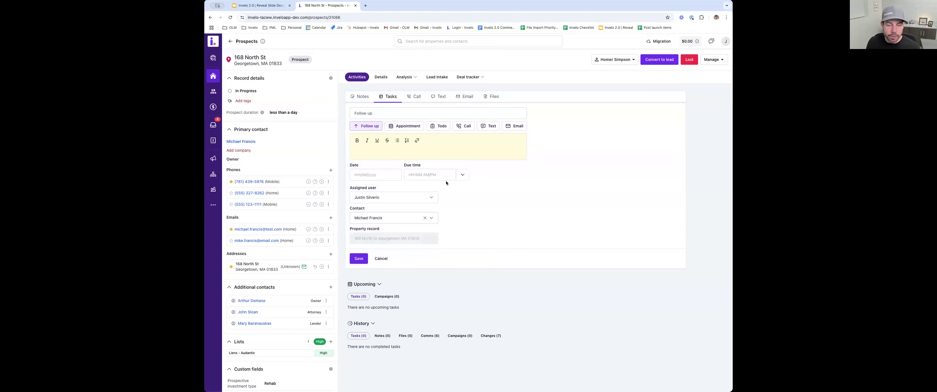
pyautogui.click(406, 165)
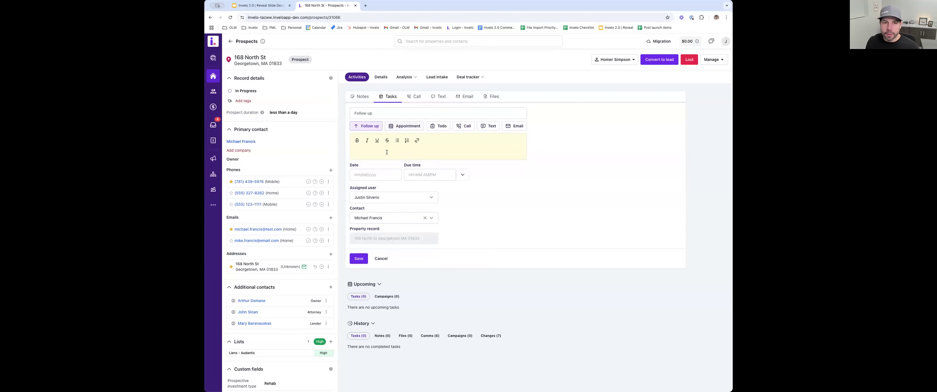
# - Choose the primary contact's mobile number for a call, and switch to the form for logging a call
pyautogui.click(418, 98)
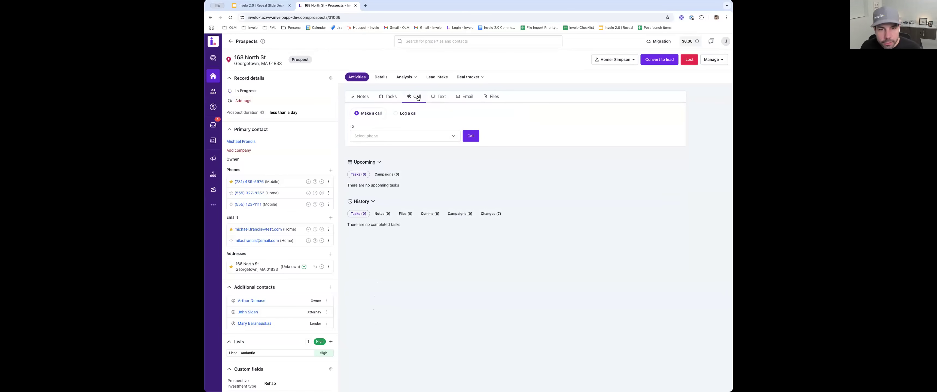
pyautogui.click(408, 135)
pyautogui.click(390, 147)
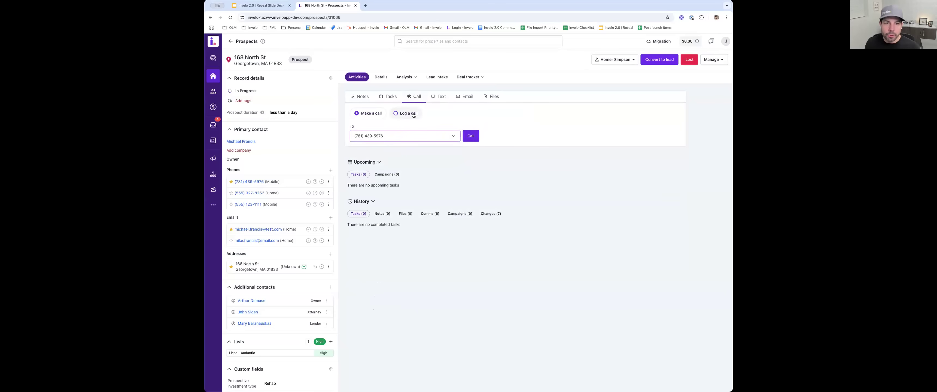
pyautogui.click(397, 115)
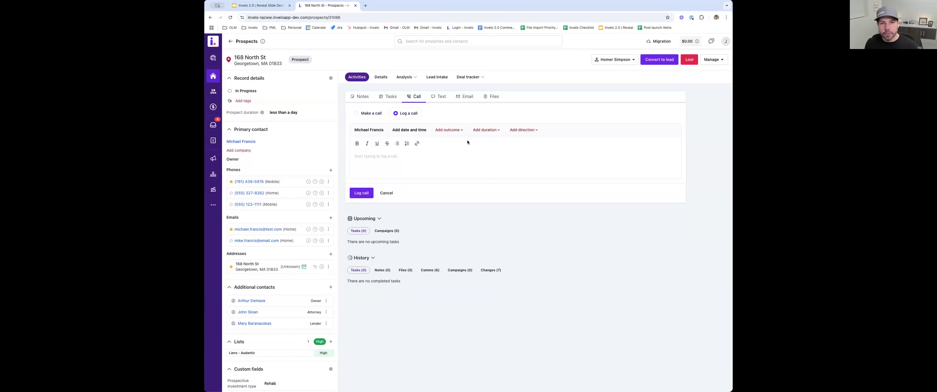
# - Start a text message to the primary contact and choose the first available smrtphone number as sender
pyautogui.click(443, 97)
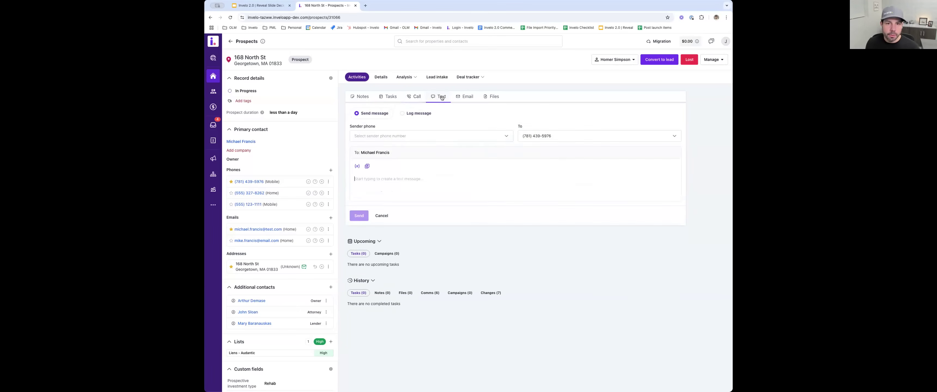
pyautogui.click(370, 137)
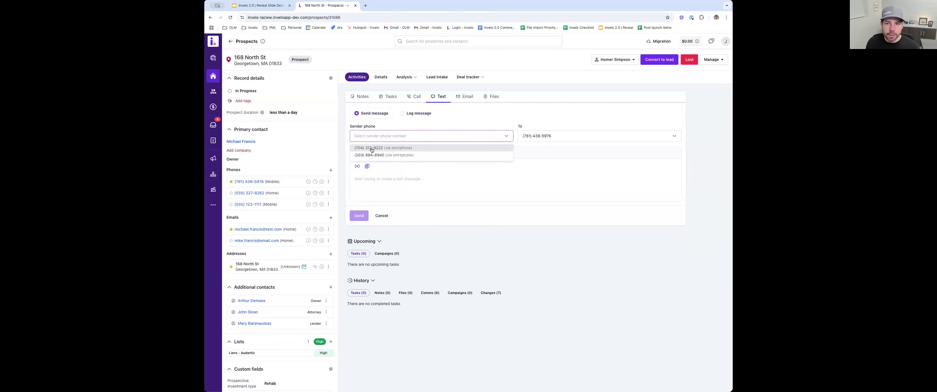
pyautogui.click(371, 150)
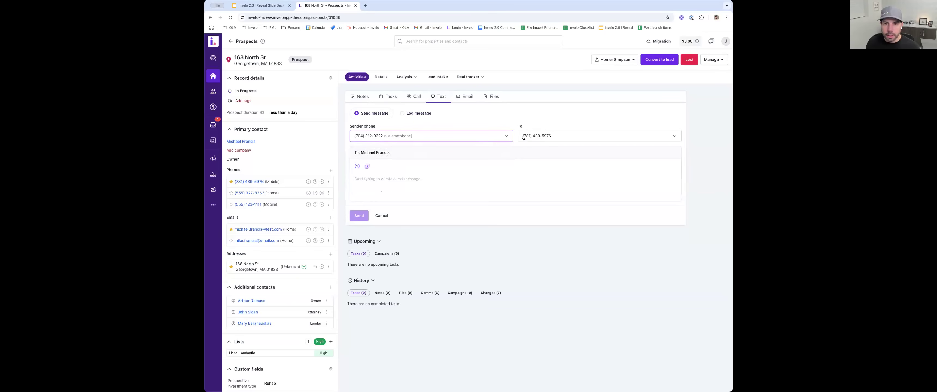
# - Draft the text message "Hey {{contact_first_name}} - this is {{sender_first_name}}", inserting both names as variables
pyautogui.click(356, 167)
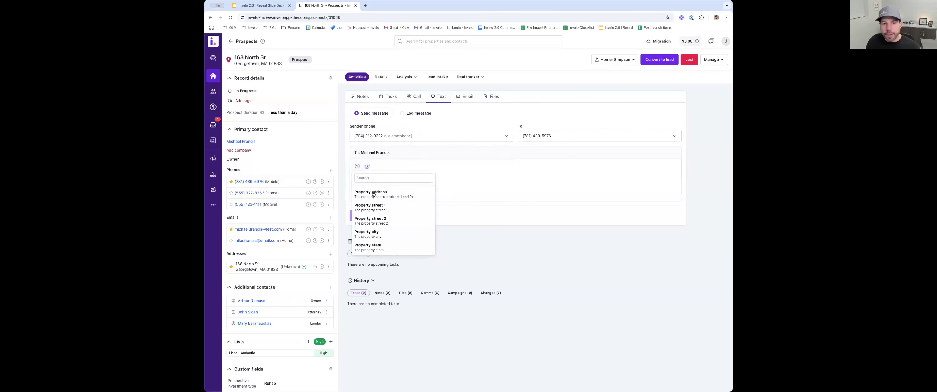
pyautogui.click(383, 183)
pyautogui.write('Hey')
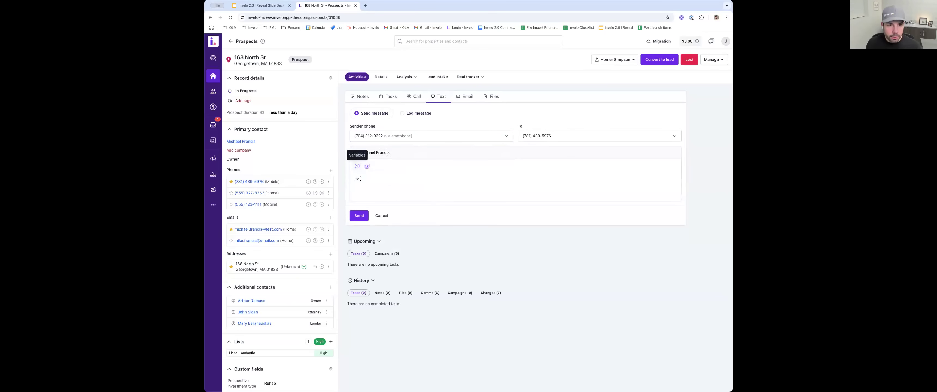
pyautogui.click(360, 168)
pyautogui.write('fir')
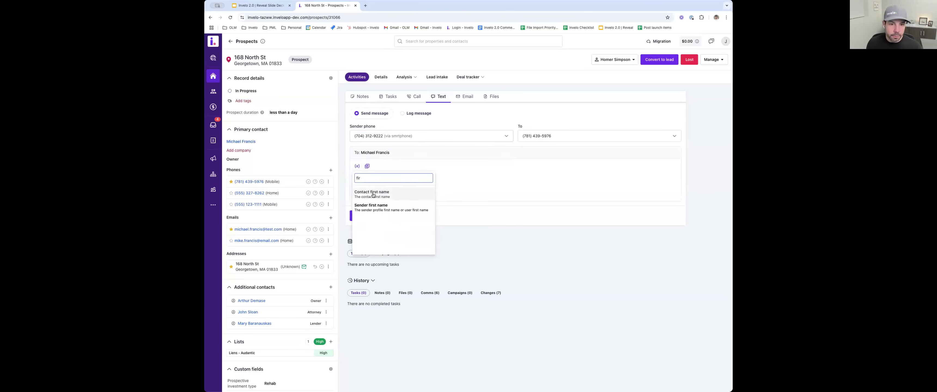
pyautogui.click(382, 193)
pyautogui.write('- ')
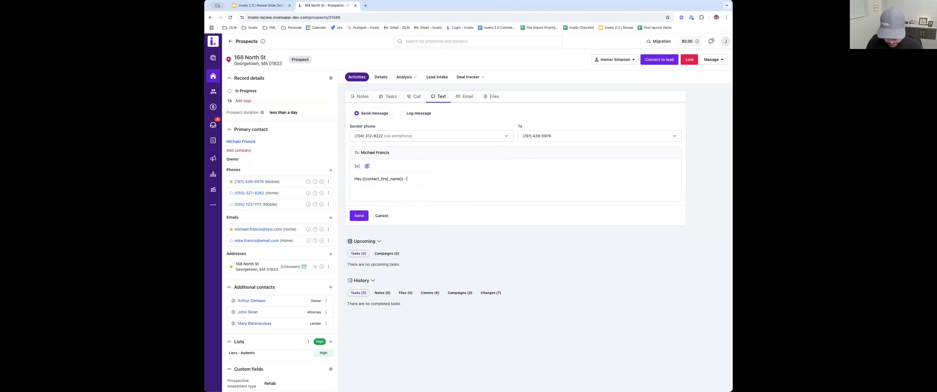
pyautogui.write('this is')
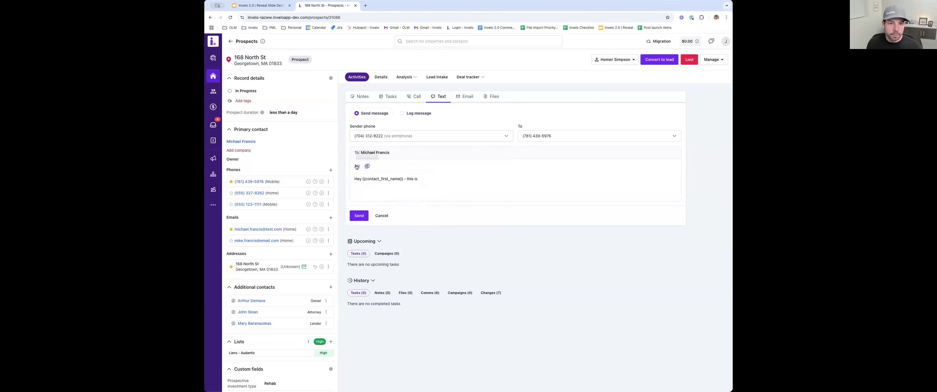
pyautogui.click(357, 166)
pyautogui.click(371, 208)
# - Highlight the contact first name variable in the drafted text message, and clear the whole draft
pyautogui.moveTo(469, 177); pyautogui.dragTo(363, 179)
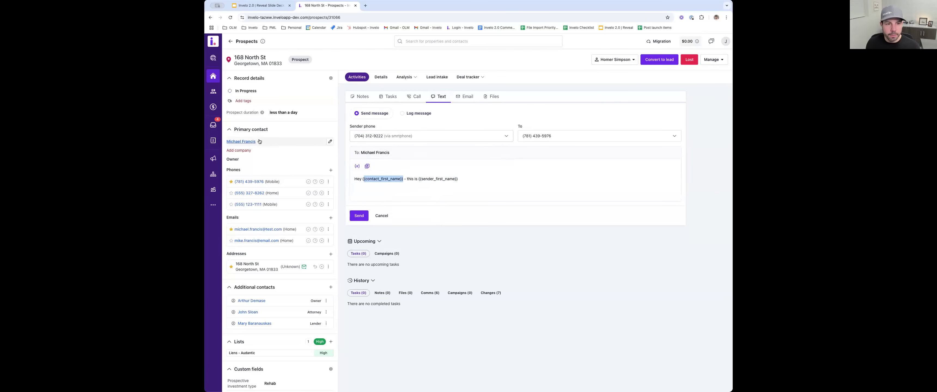
pyautogui.doubleClick(451, 176)
pyautogui.hotkey('ctrl', 'a')
pyautogui.press('BackSpace')
# - Search the text templates for "outreach" and fill the message with "Outreach: Fast & easy home sale – interested?"
pyautogui.click(367, 167)
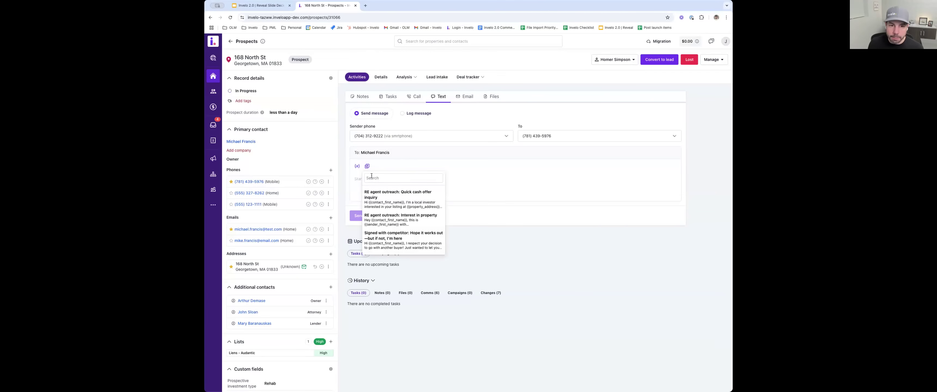
pyautogui.click(375, 177)
pyautogui.write('outreach')
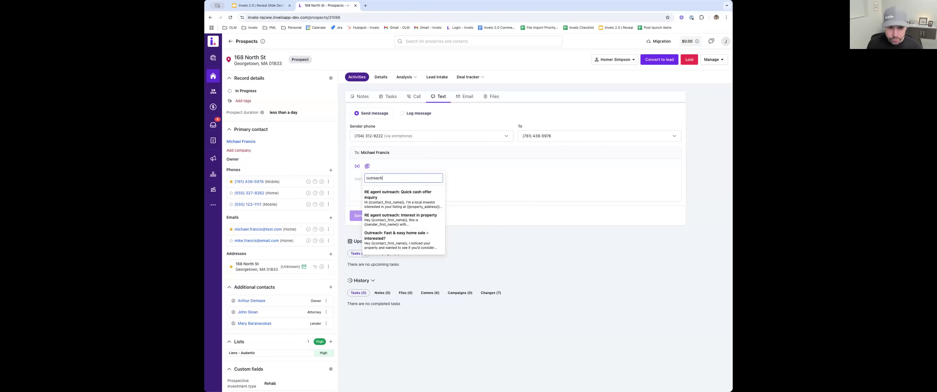
pyautogui.scroll(-2, 382, 204)
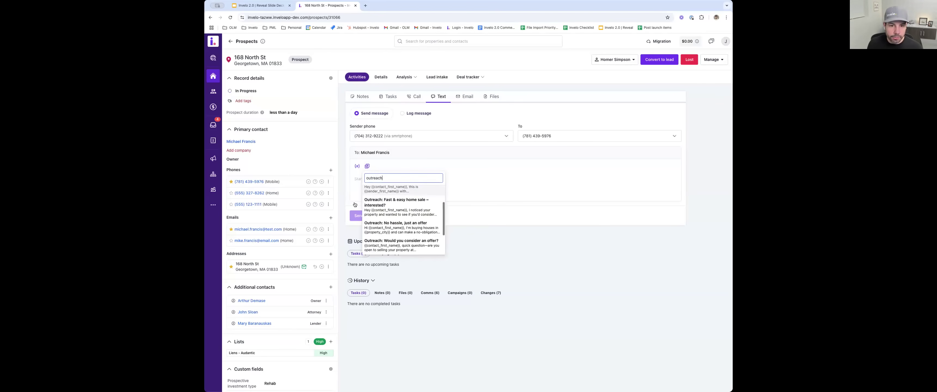
pyautogui.click(395, 205)
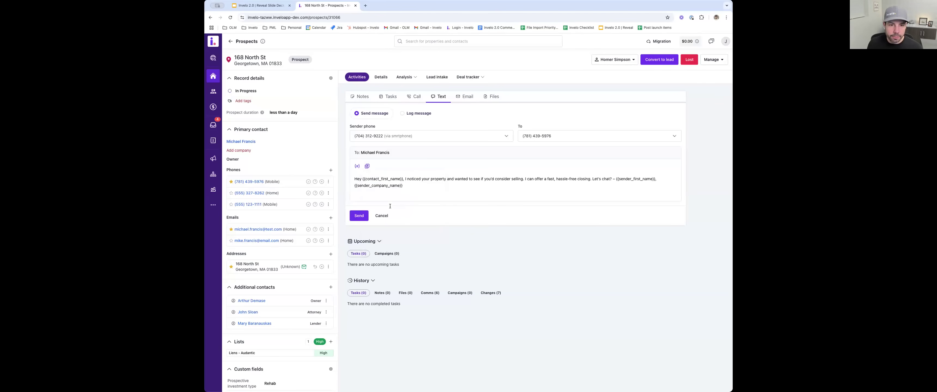
pyautogui.click(363, 217)
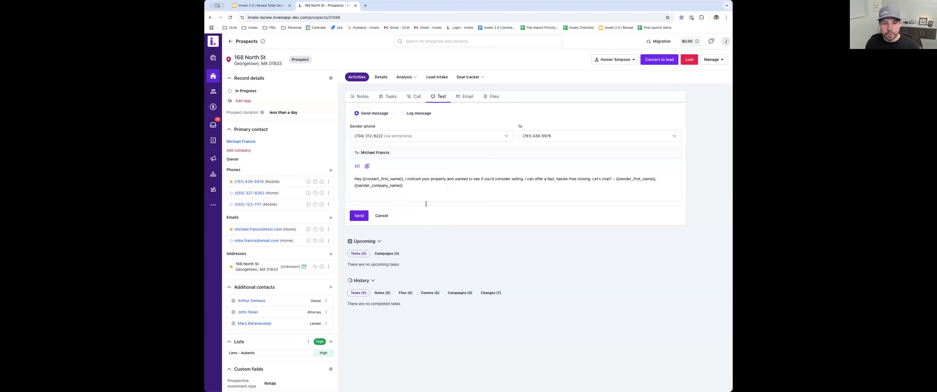
# - Start an email to the primary contact and fill it from the template with the subject "Still Open to Selling?"
pyautogui.click(467, 97)
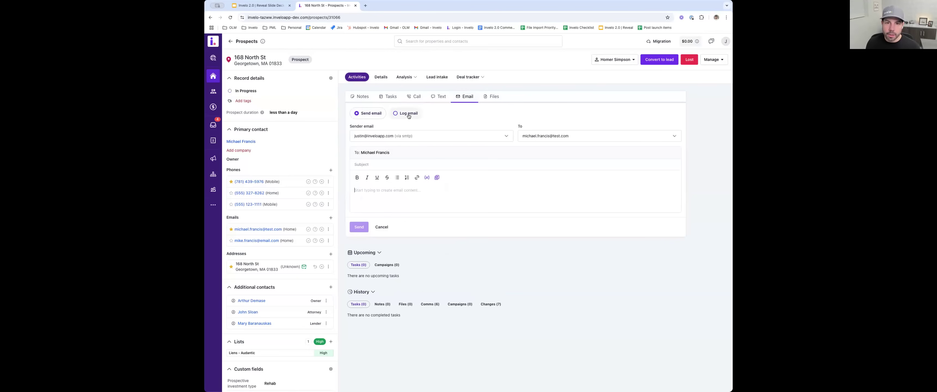
pyautogui.click(437, 178)
pyautogui.click(449, 210)
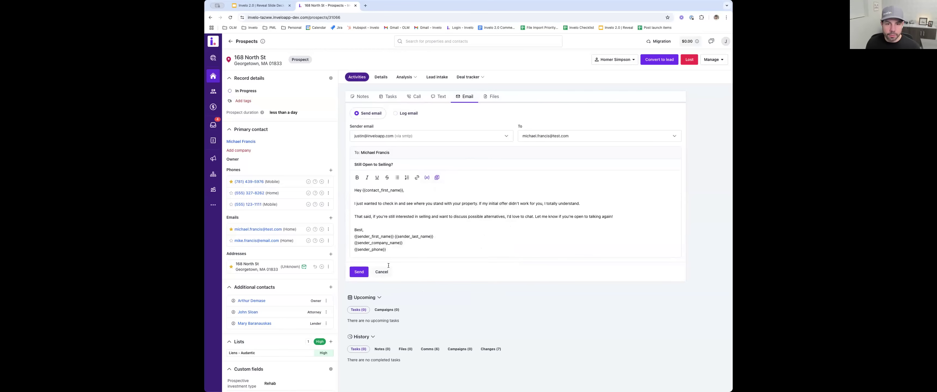
# - View the prospect's file upload area, and show the communications in the record's history
pyautogui.click(493, 97)
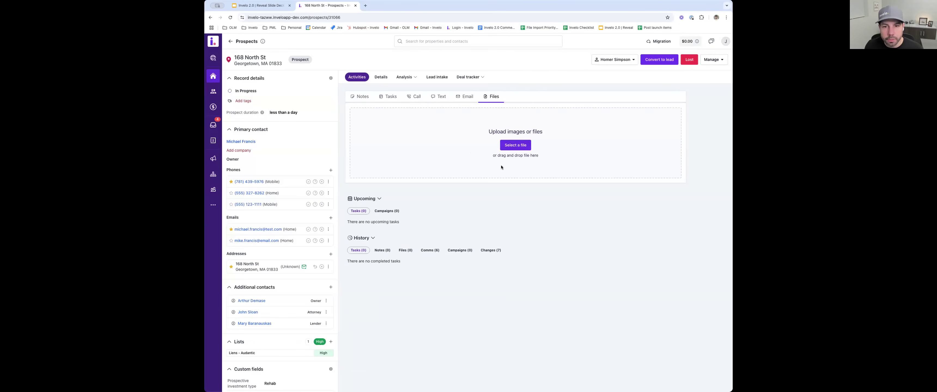
pyautogui.click(428, 250)
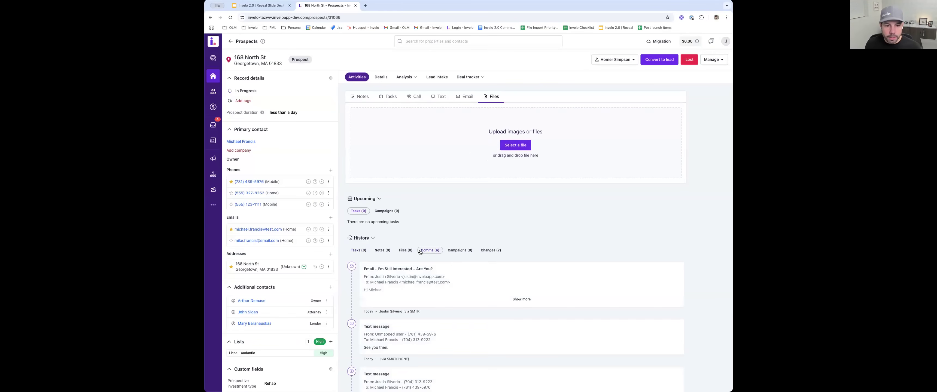
# - Review the email, text messages and call logged under communications in the prospect's history
pyautogui.scroll(-3, 420, 250)
pyautogui.scroll(-1, 420, 251)
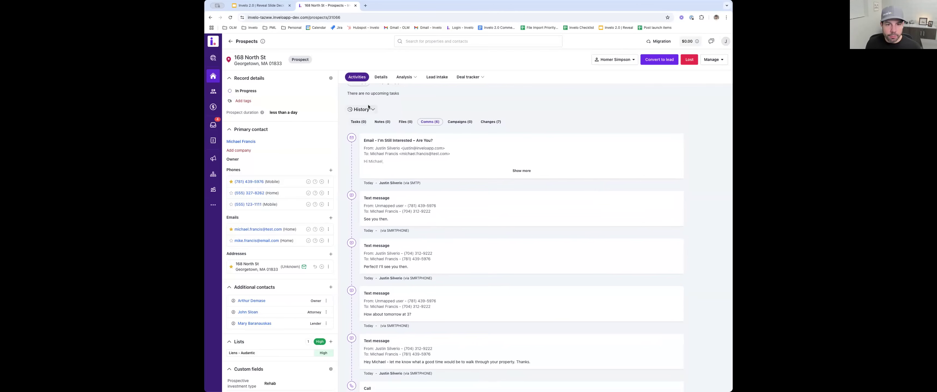
pyautogui.scroll(-2, 435, 188)
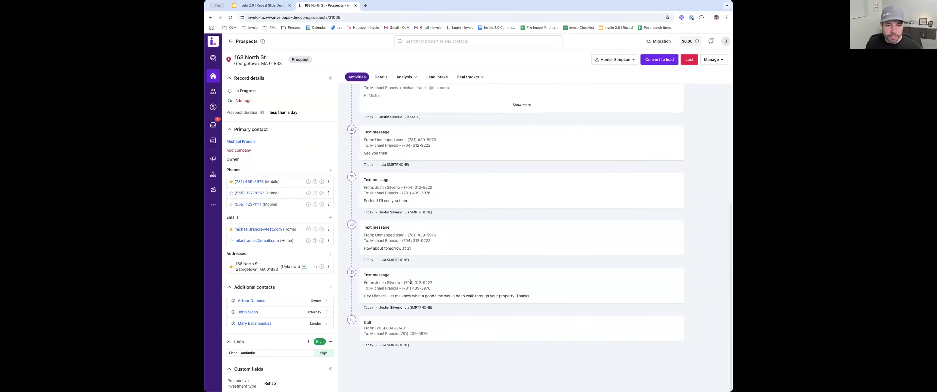
pyautogui.scroll(4, 408, 124)
pyautogui.scroll(1, 408, 124)
pyautogui.scroll(1, 425, 160)
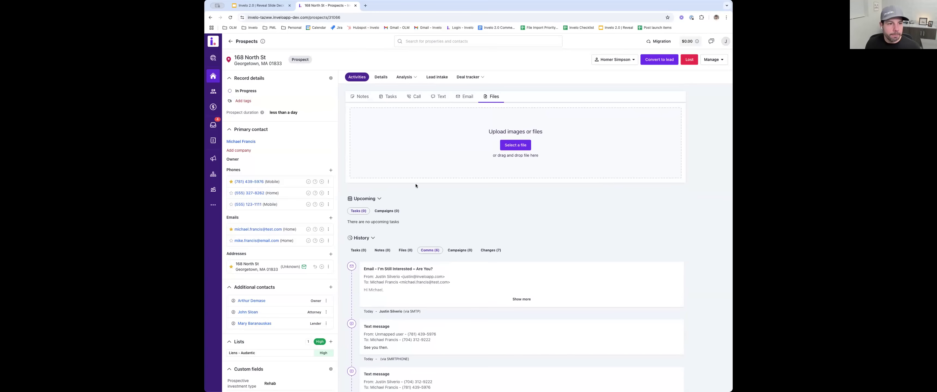
# - Show the prospect's property details and highlight the last sale date and price in the property summary
pyautogui.click(407, 78)
pyautogui.click(380, 78)
pyautogui.click(380, 78)
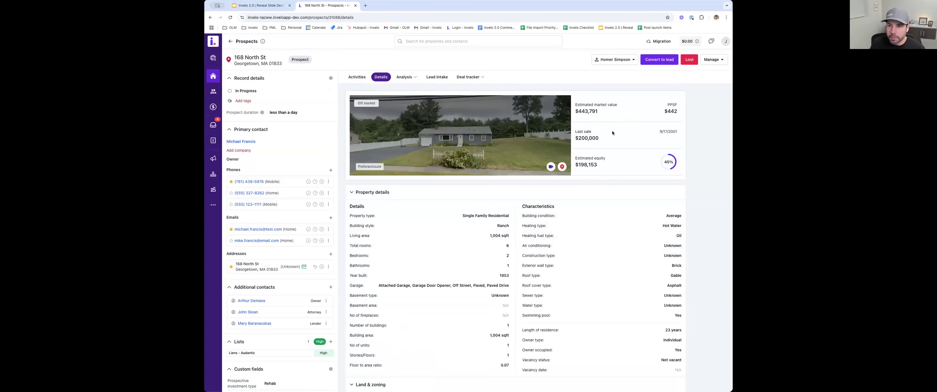
pyautogui.moveTo(676, 131); pyautogui.dragTo(610, 143)
pyautogui.click(675, 132)
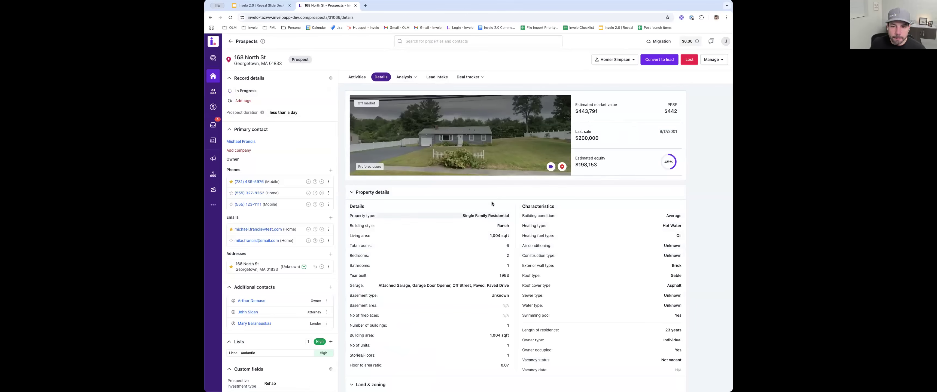
# - Examine the property's land, valuation, tax, last sale, MLS and foreclosure information, highlighting the original listing date
pyautogui.scroll(-3, 492, 201)
pyautogui.scroll(-8, 487, 154)
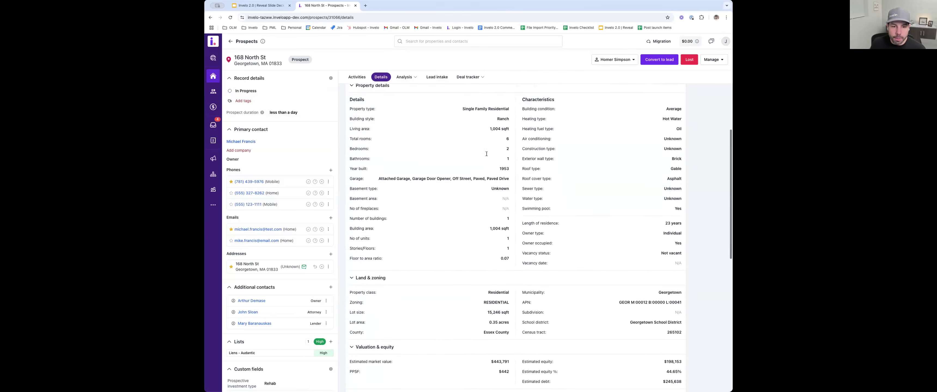
pyautogui.scroll(-3, 489, 136)
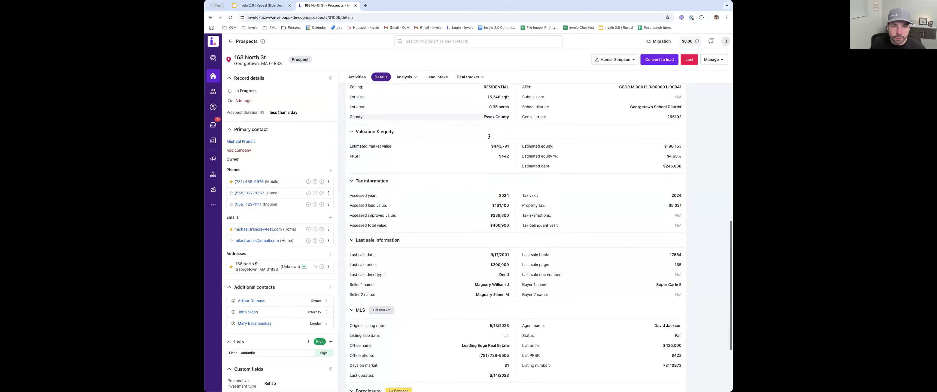
pyautogui.scroll(-3, 437, 146)
pyautogui.scroll(-1, 444, 146)
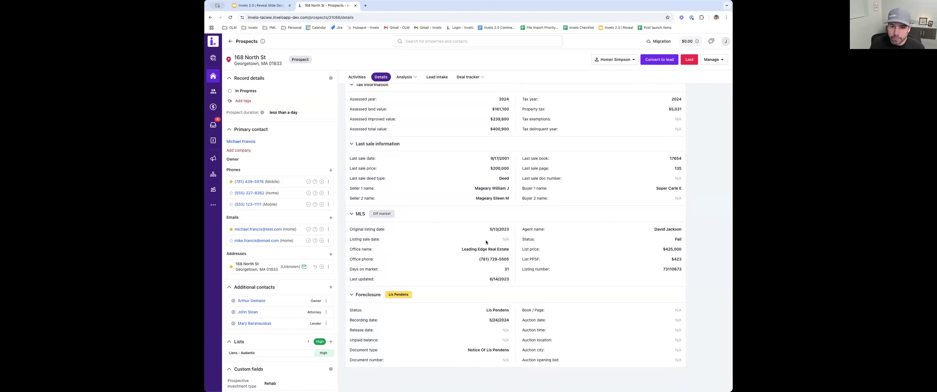
pyautogui.moveTo(490, 229); pyautogui.dragTo(507, 229)
pyautogui.click(485, 249)
pyautogui.scroll(3, 483, 249)
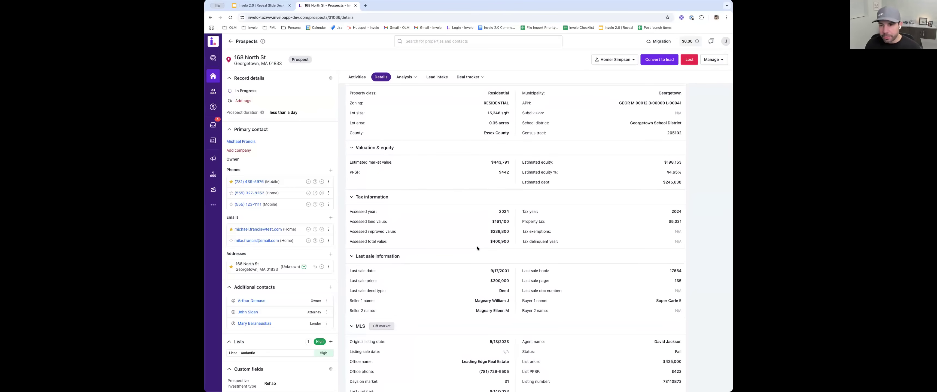
pyautogui.scroll(3, 467, 230)
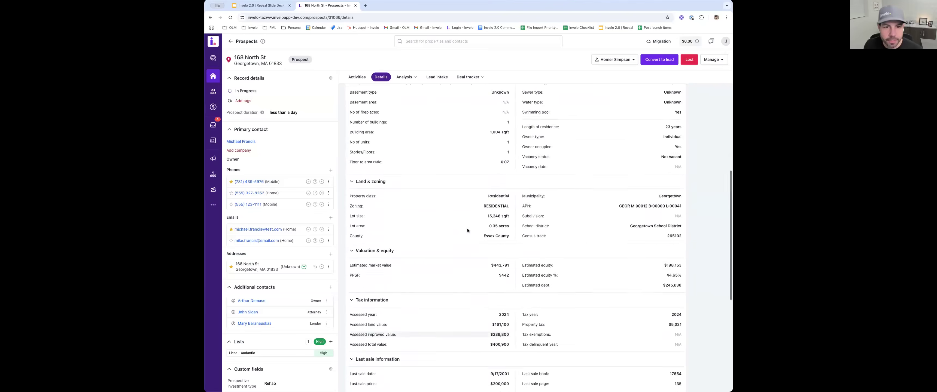
pyautogui.scroll(6, 468, 230)
# - Open the Inbox in a new browser tab and show its overview
pyautogui.click(407, 77)
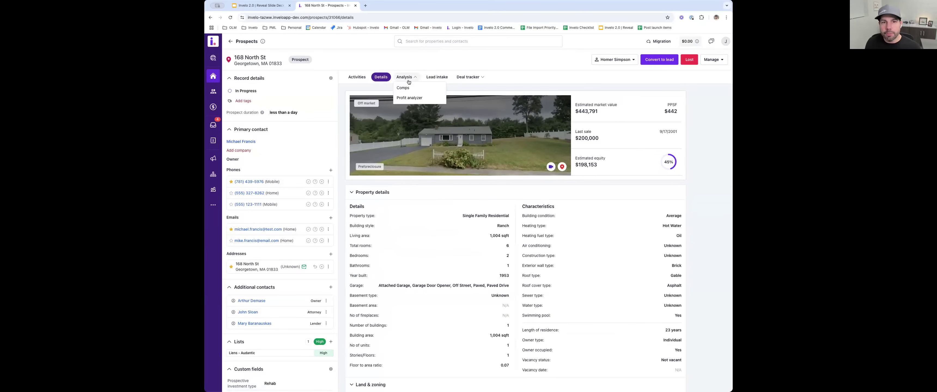
pyautogui.middleClick(213, 124)
pyautogui.click(376, 8)
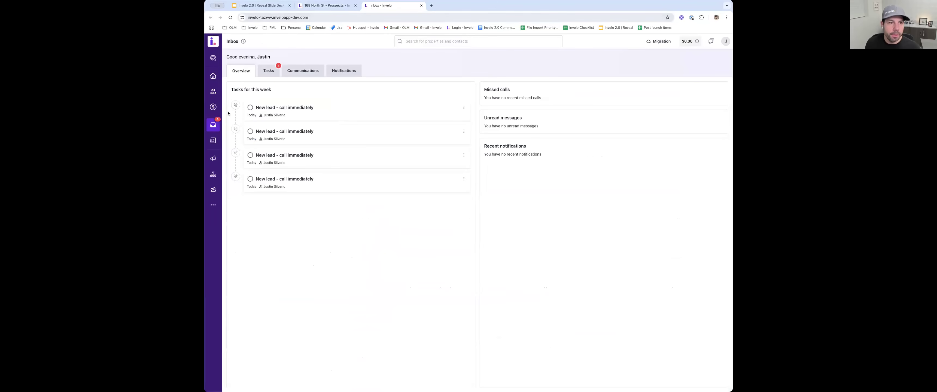
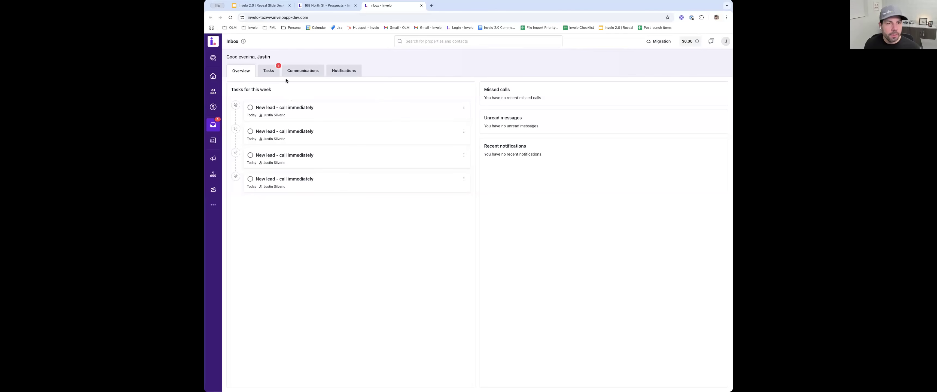
# - Show the Inbox tasks and communications, and examine the text thread with the prospect's primary contact
pyautogui.click(269, 78)
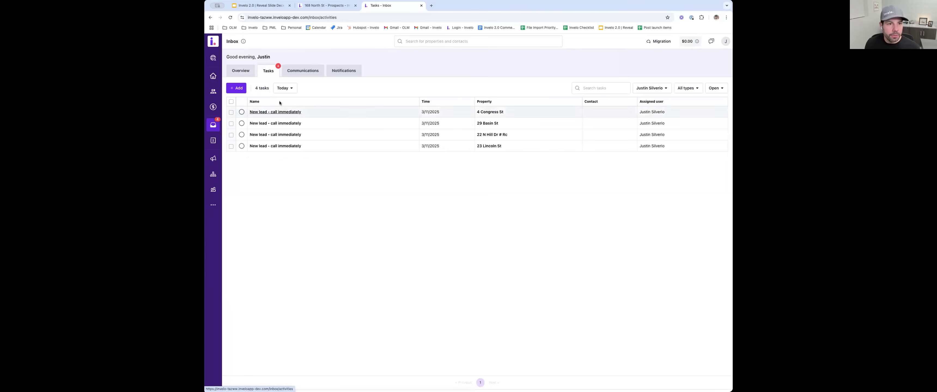
pyautogui.click(301, 71)
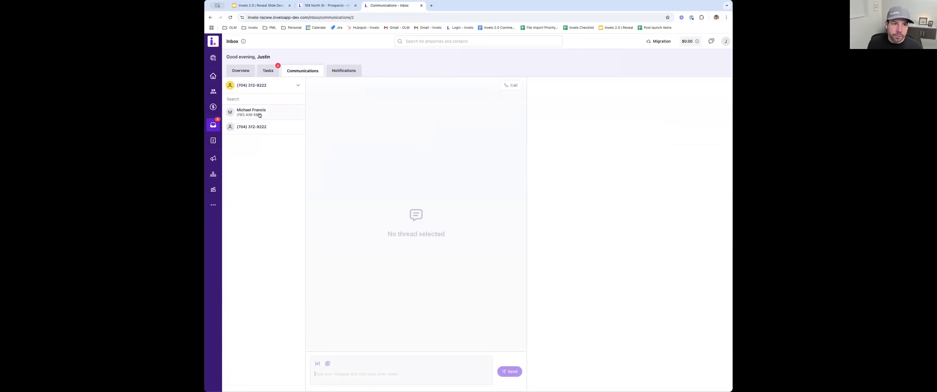
pyautogui.click(259, 115)
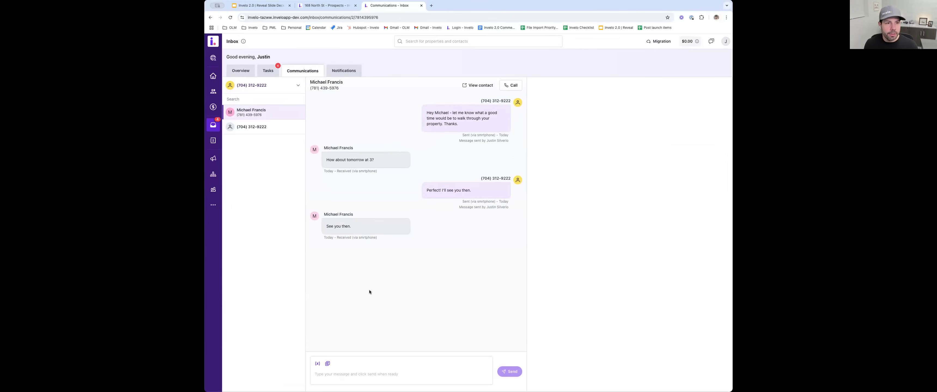
pyautogui.click(370, 365)
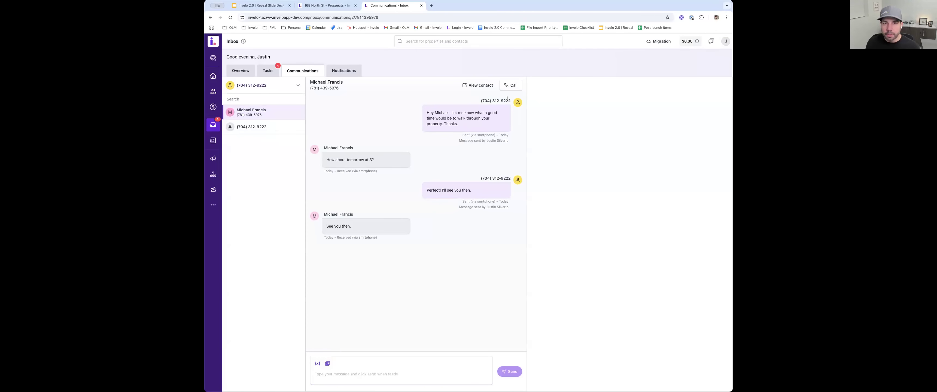
# - View the contact record from the text thread and return to the prospect record by closing the extra browser tabs
pyautogui.click(478, 86)
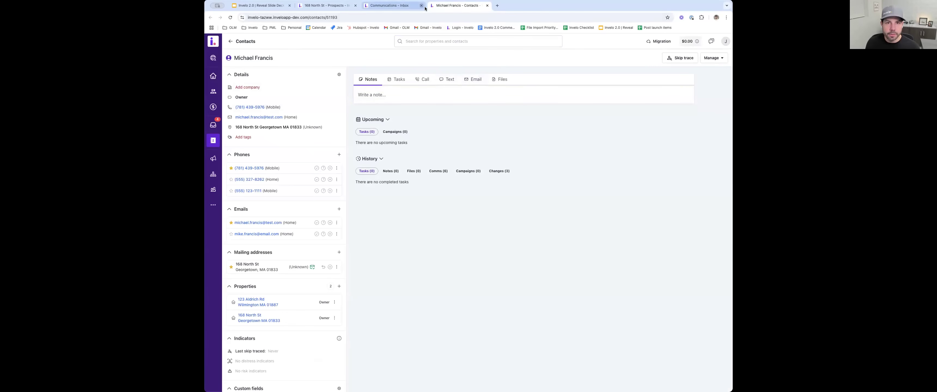
pyautogui.press('super+w')
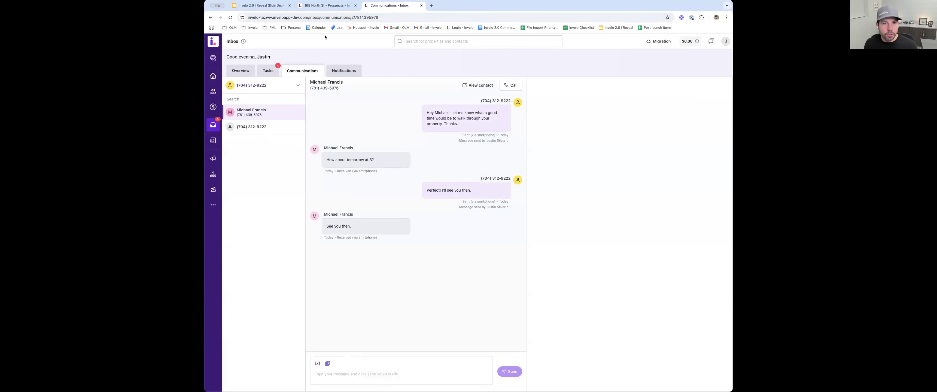
pyautogui.press('super+w')
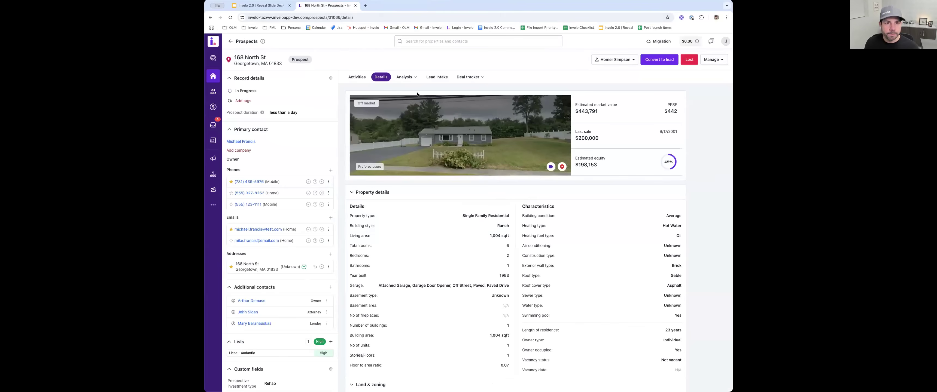
# - Convert the prospect to a lead in the Acquisitions pipeline at the New stage
pyautogui.click(617, 62)
pyautogui.click(560, 62)
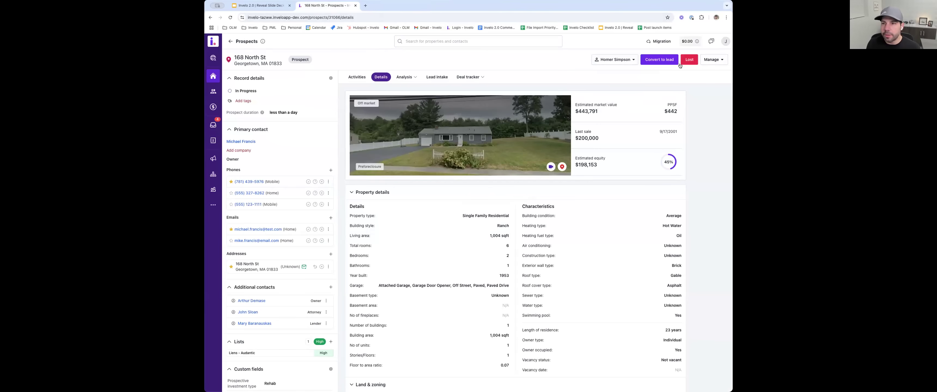
pyautogui.click(659, 60)
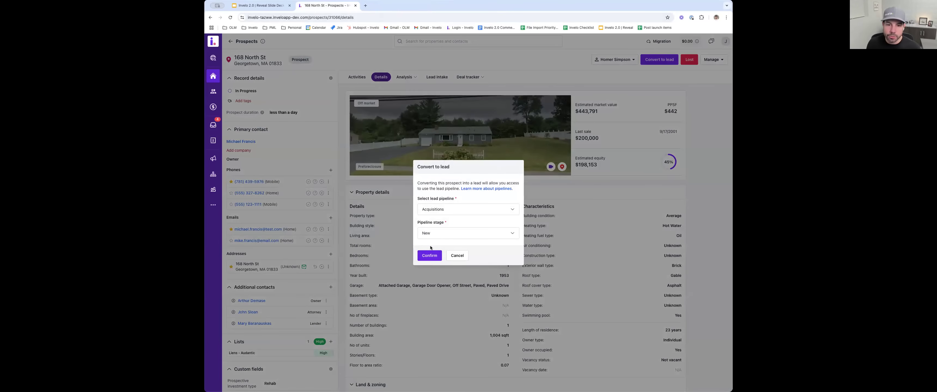
pyautogui.click(430, 255)
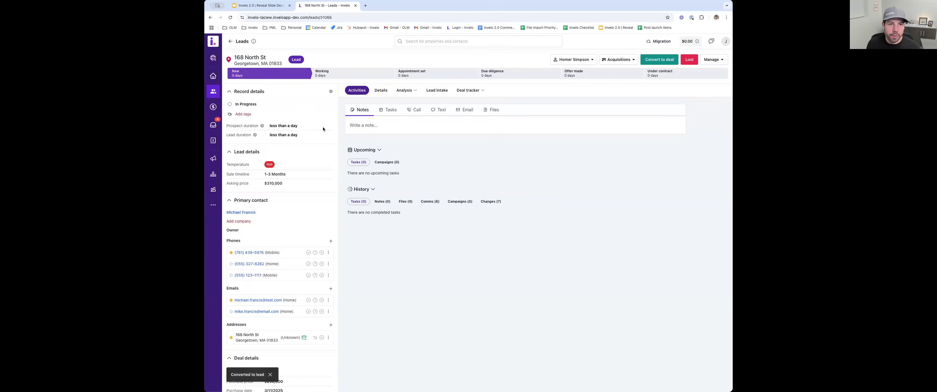
# - Find the converted lead on the Leads pipeline board and reopen it at its lead intake form
pyautogui.click(229, 41)
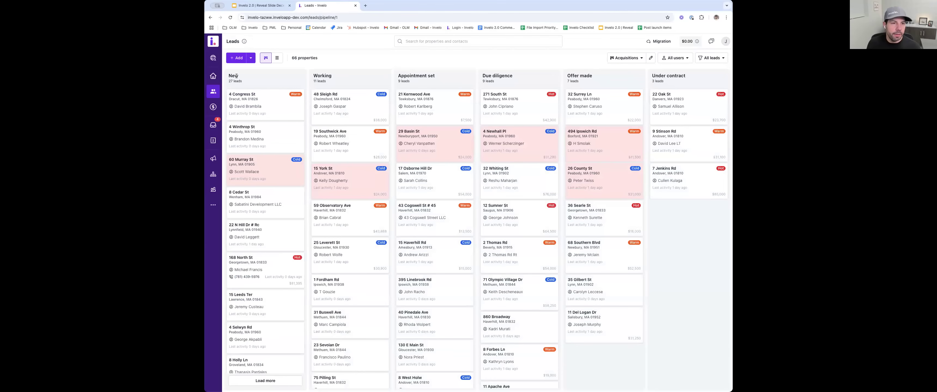
pyautogui.click(239, 258)
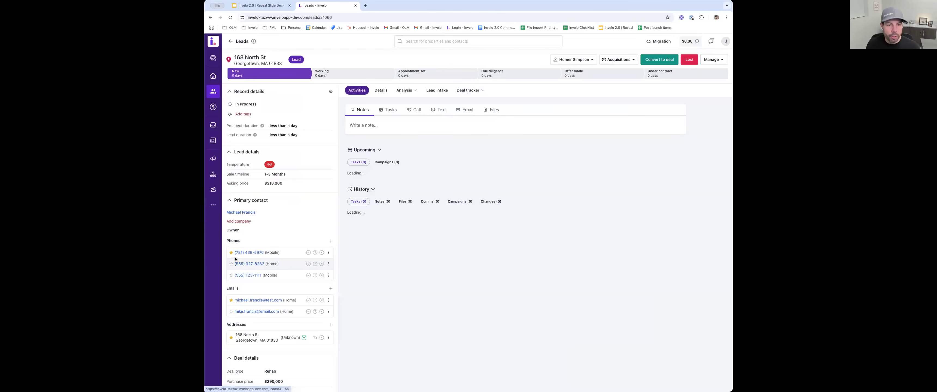
pyautogui.click(434, 91)
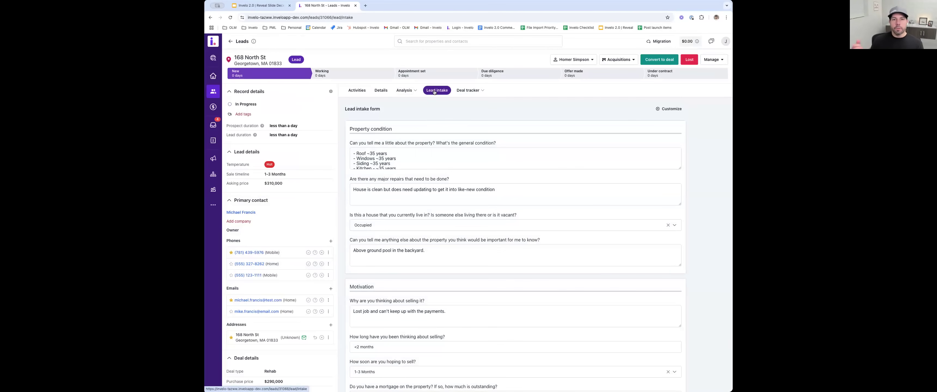
# - Enlarge the general condition answer in the lead intake form so that the whole list can be read
pyautogui.click(364, 148)
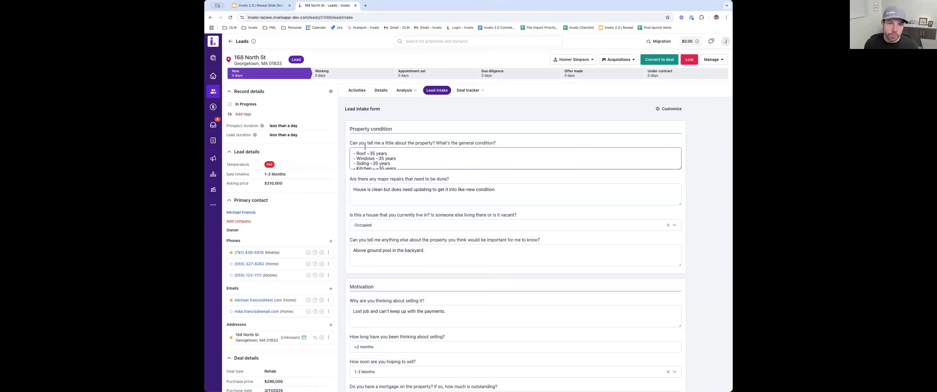
pyautogui.click(367, 108)
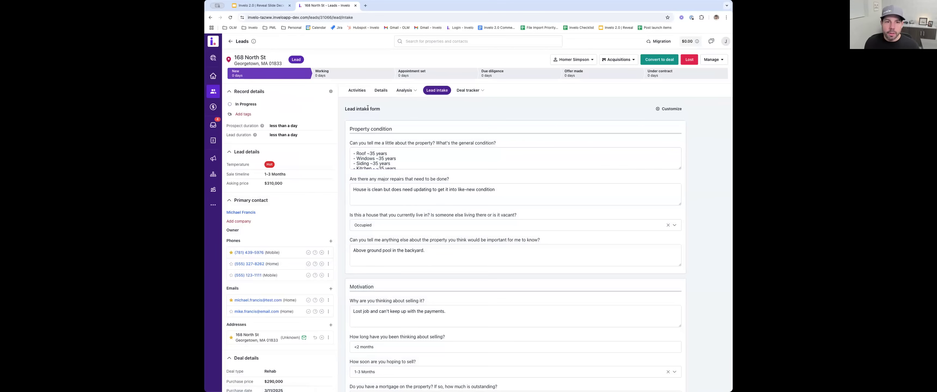
pyautogui.click(400, 156)
pyautogui.scroll(-2, 398, 155)
pyautogui.scroll(-2, 400, 160)
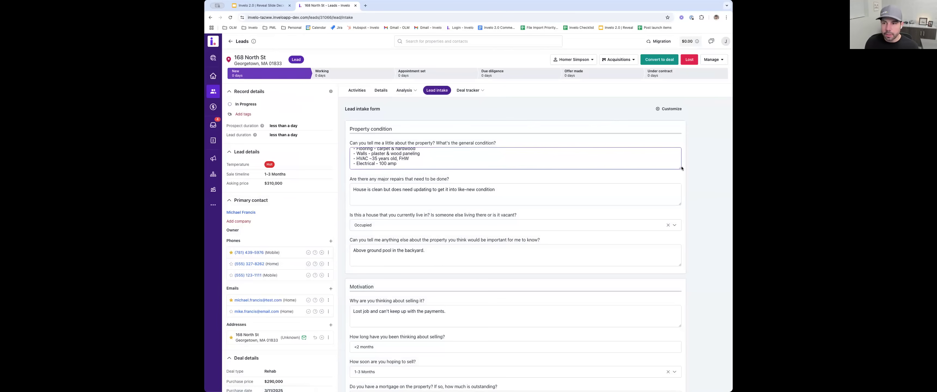
pyautogui.moveTo(680, 168); pyautogui.dragTo(674, 200)
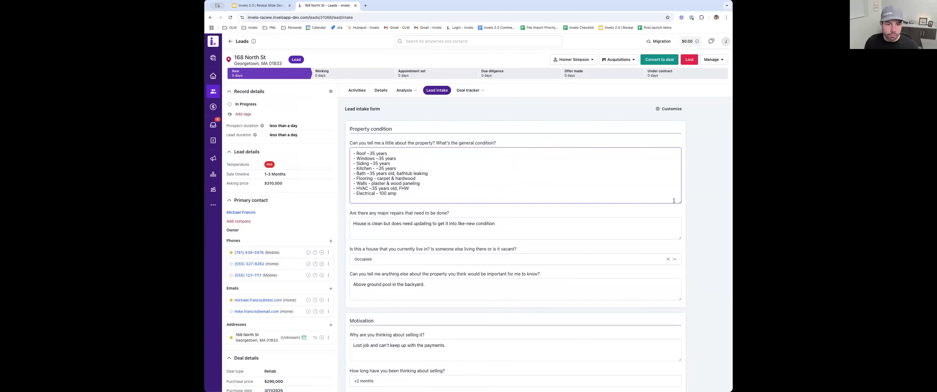
# - Examine the intake form's answers on repairs, occupancy, seller motivation, mortgage, price and general notes
pyautogui.scroll(-1, 634, 201)
pyautogui.scroll(1, 471, 155)
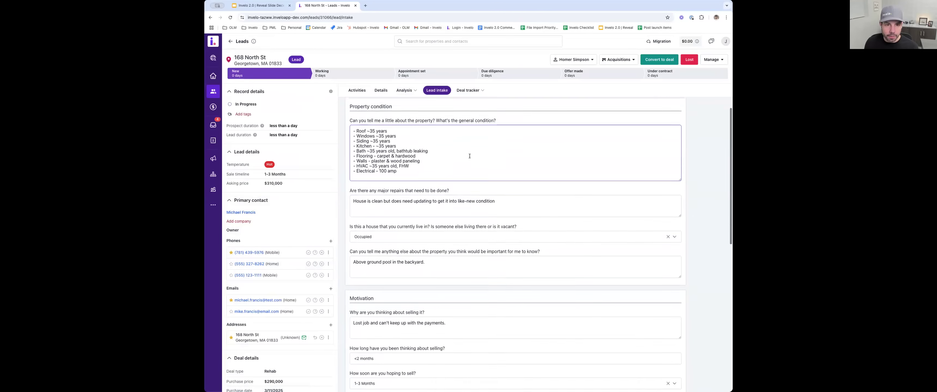
pyautogui.scroll(-5, 394, 192)
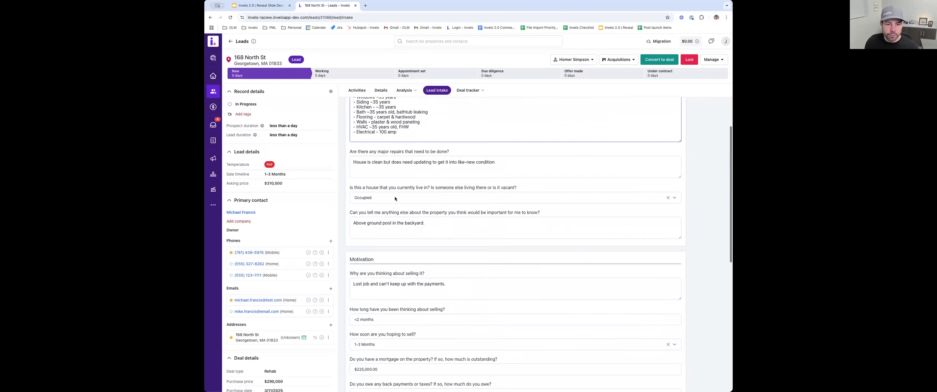
pyautogui.scroll(-1, 385, 190)
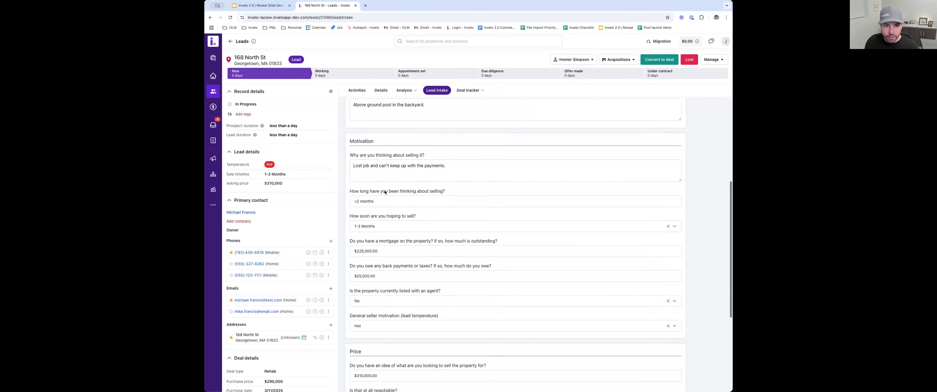
pyautogui.click(372, 152)
pyautogui.click(380, 189)
pyautogui.scroll(-3, 386, 218)
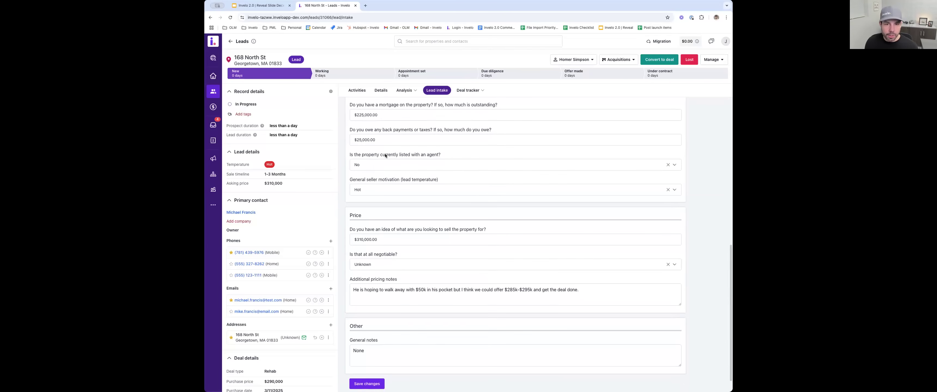
pyautogui.click(380, 240)
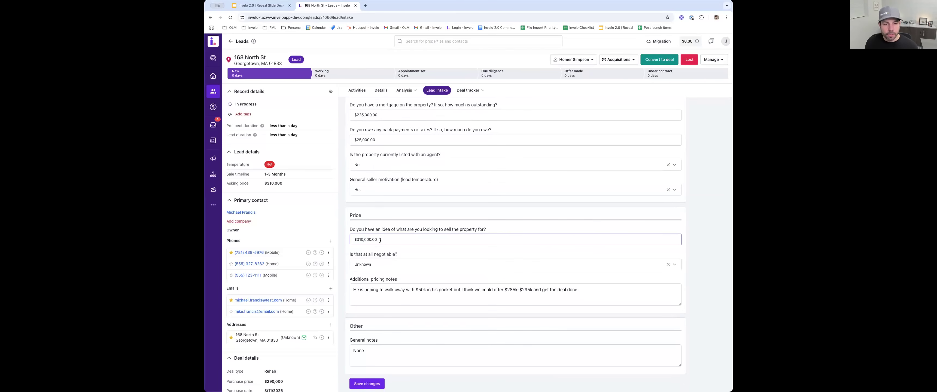
pyautogui.scroll(-1, 383, 240)
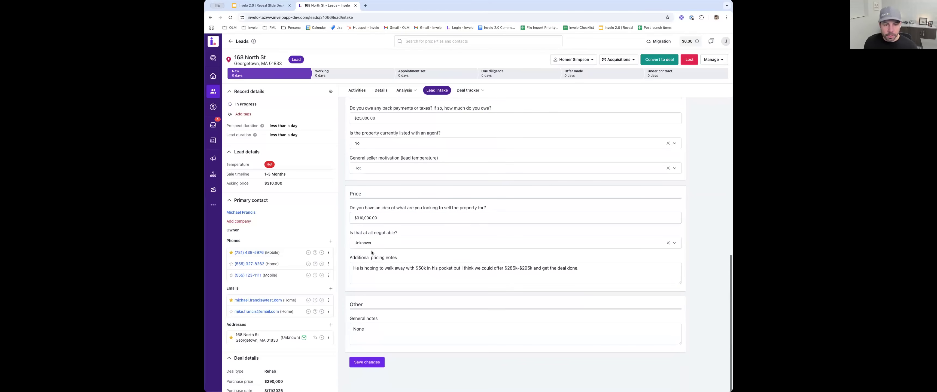
pyautogui.click(386, 273)
pyautogui.click(399, 298)
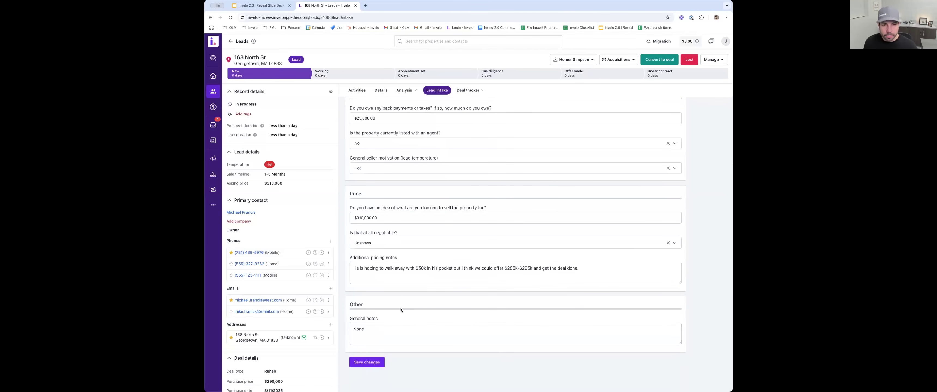
pyautogui.scroll(10, 404, 224)
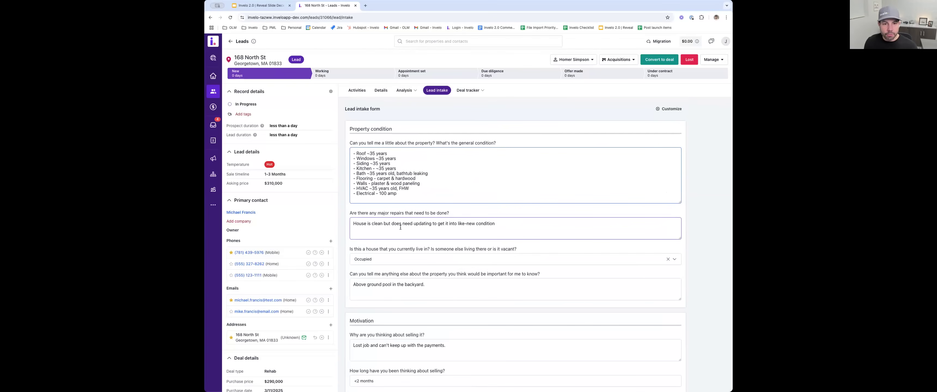
# - Open the lead's comps analysis and add Active to the MLS status filter for the comparable properties
pyautogui.click(406, 90)
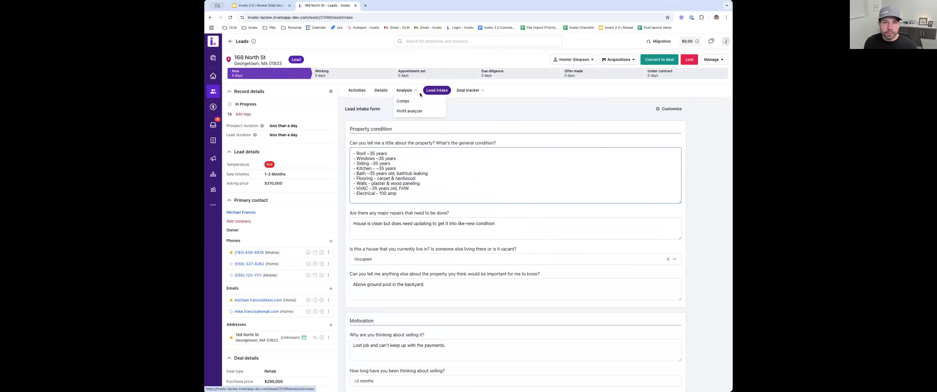
pyautogui.click(411, 102)
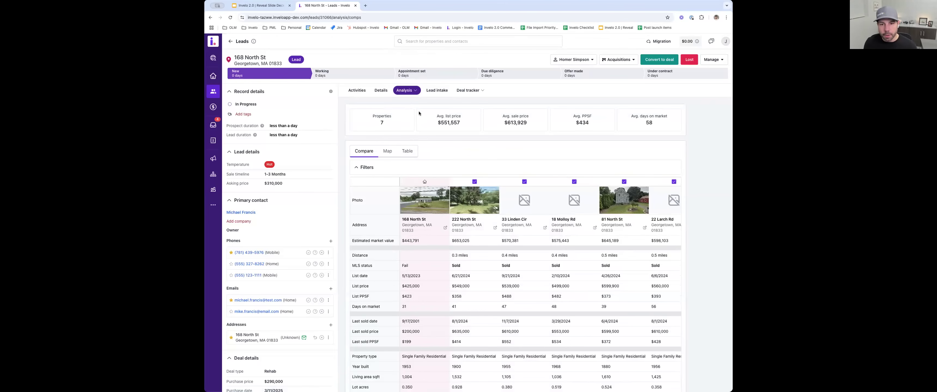
pyautogui.click(437, 163)
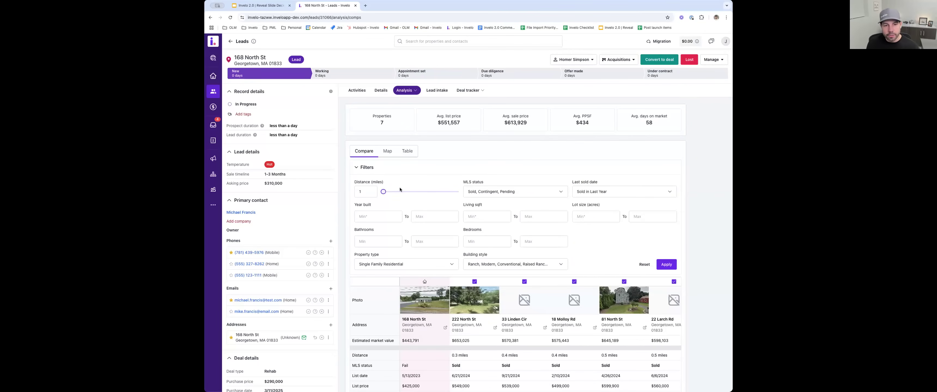
pyautogui.click(492, 195)
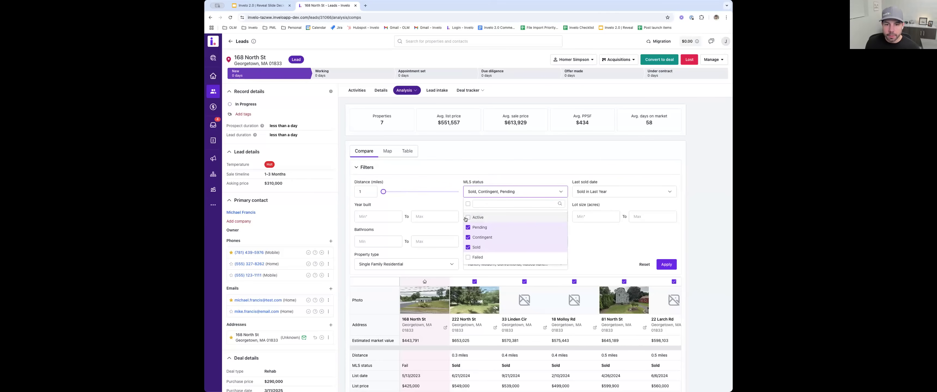
pyautogui.click(455, 168)
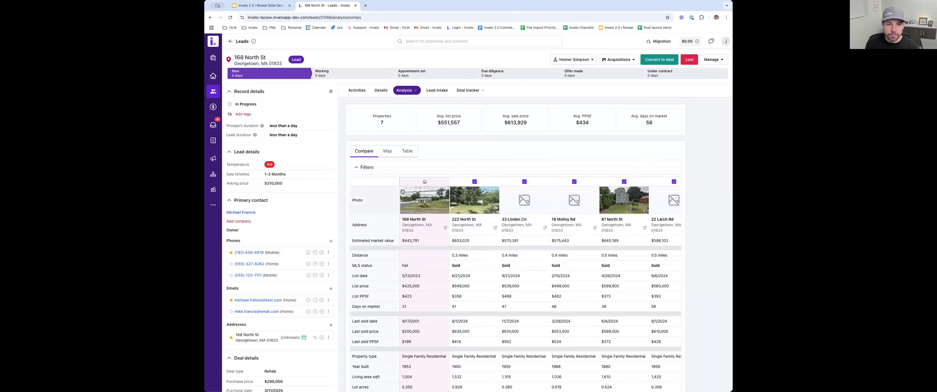
pyautogui.click(400, 168)
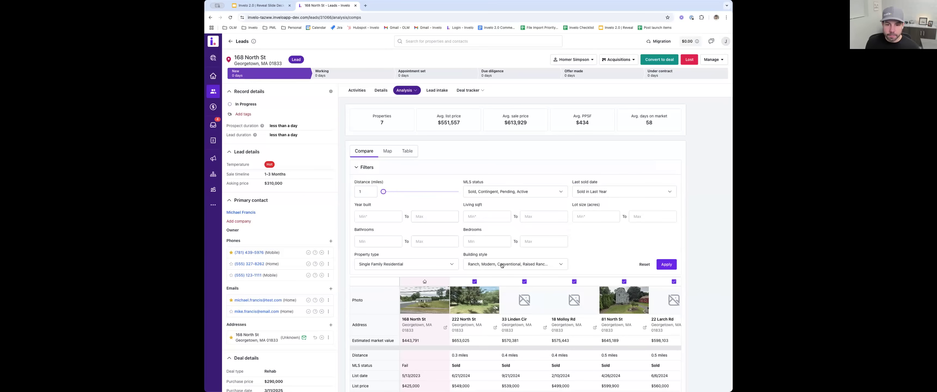
pyautogui.click(662, 265)
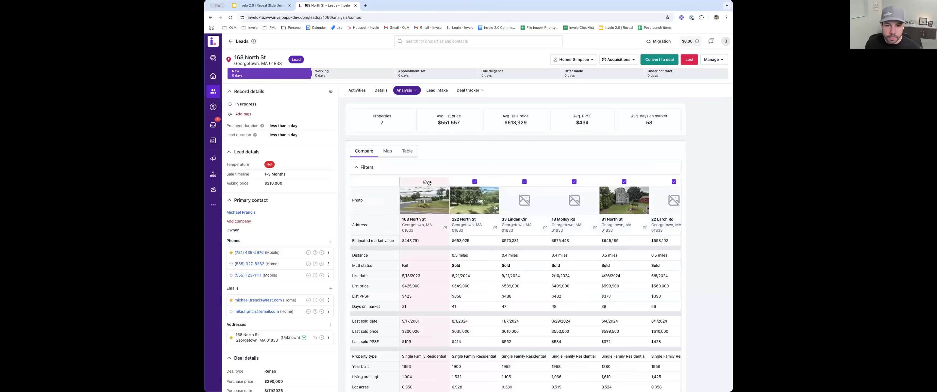
# - Exclude the four comparable properties located 0.5 and 0.8 miles away from the comps averages
pyautogui.click(624, 181)
pyautogui.hscroll(5, 619, 200)
pyautogui.click(563, 182)
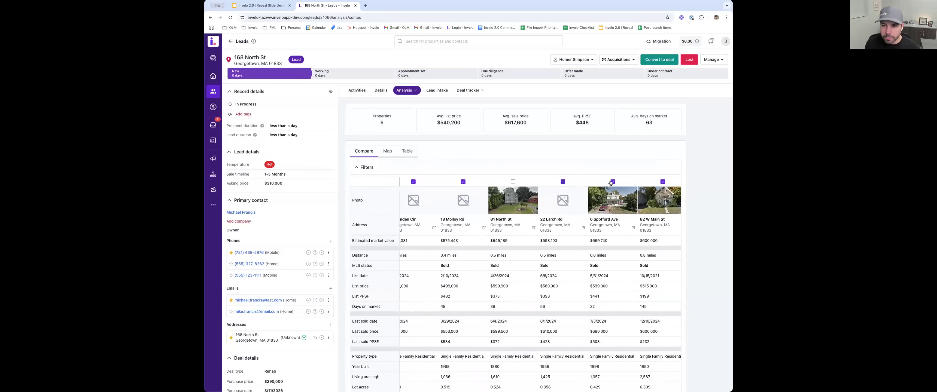
pyautogui.click(613, 182)
pyautogui.click(662, 181)
pyautogui.hscroll(1, 598, 196)
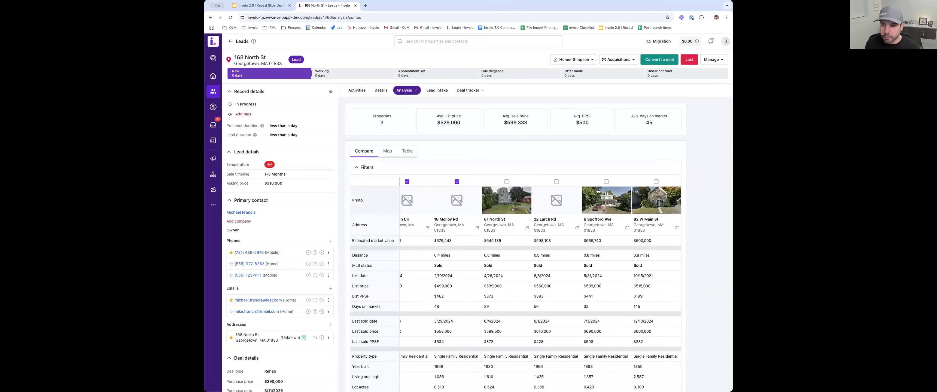
pyautogui.hscroll(-5, 598, 192)
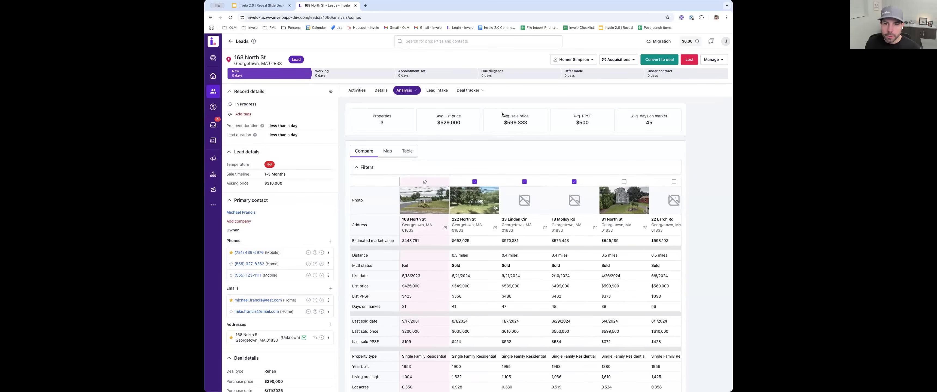
# - Exclude the comparable property located 0.3 miles away from the comps averages and compare the average sale price before and after
pyautogui.moveTo(508, 122); pyautogui.dragTo(524, 122)
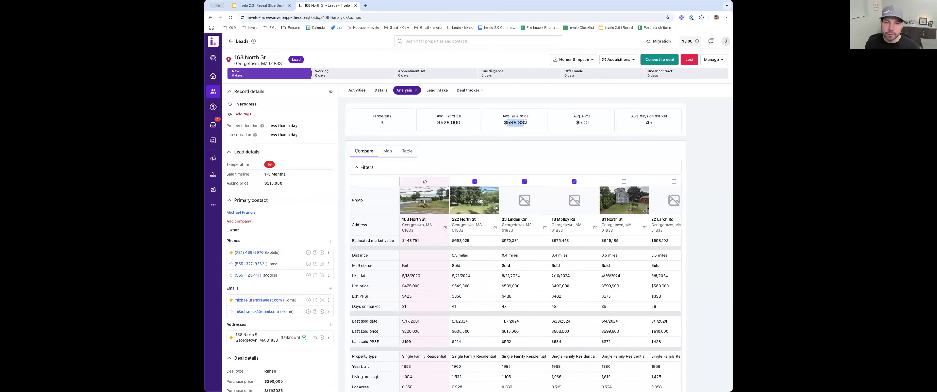
pyautogui.click(474, 182)
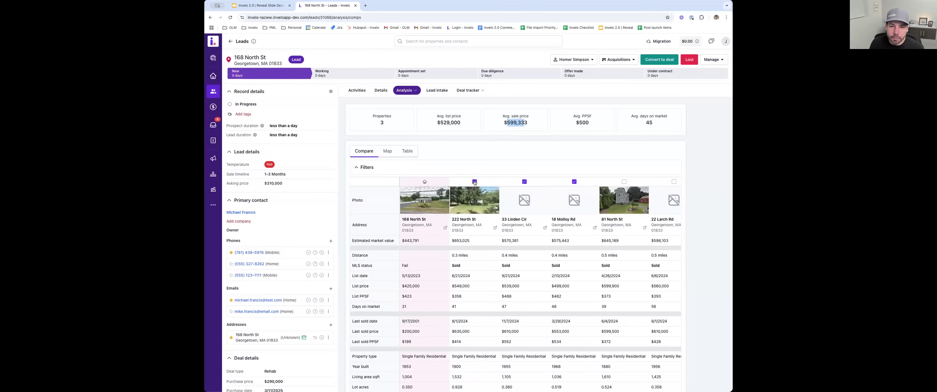
pyautogui.moveTo(504, 122); pyautogui.dragTo(524, 122)
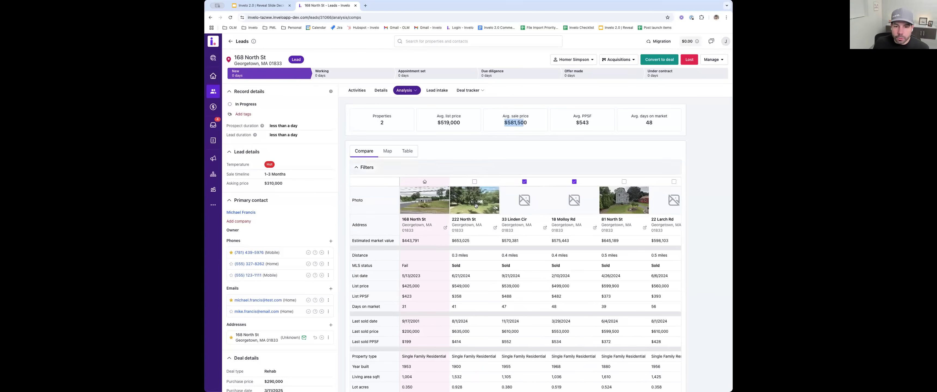
# - Examine the comparable properties side by side, on the map and in the table, returning to the side-by-side comparison and the average sale price
pyautogui.scroll(-5, 441, 295)
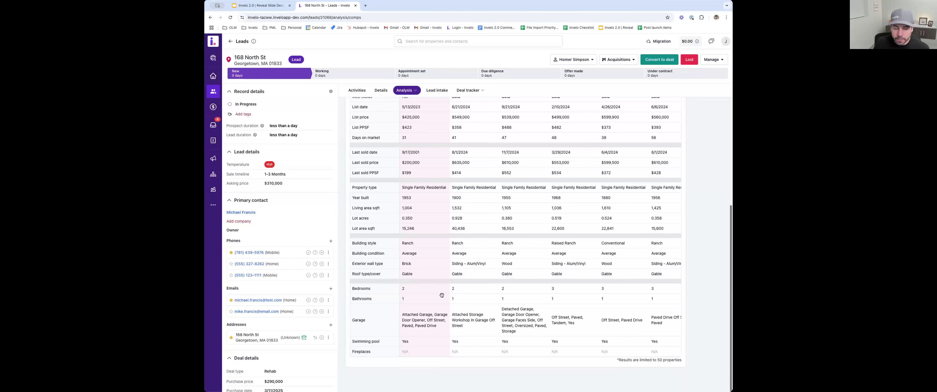
pyautogui.scroll(3, 390, 202)
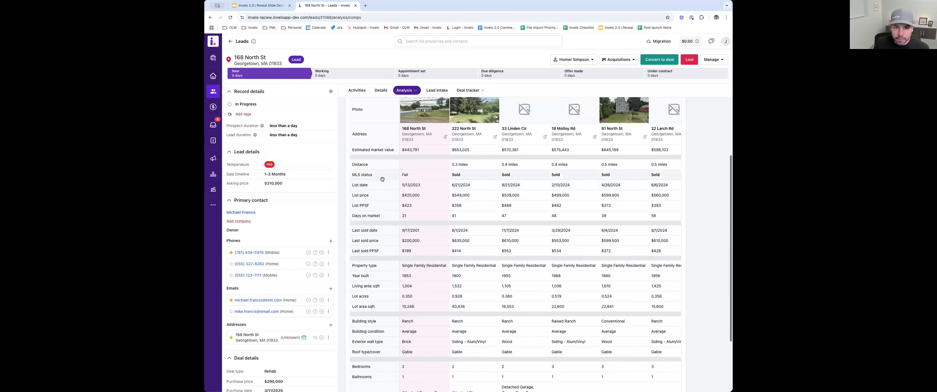
pyautogui.scroll(1, 407, 213)
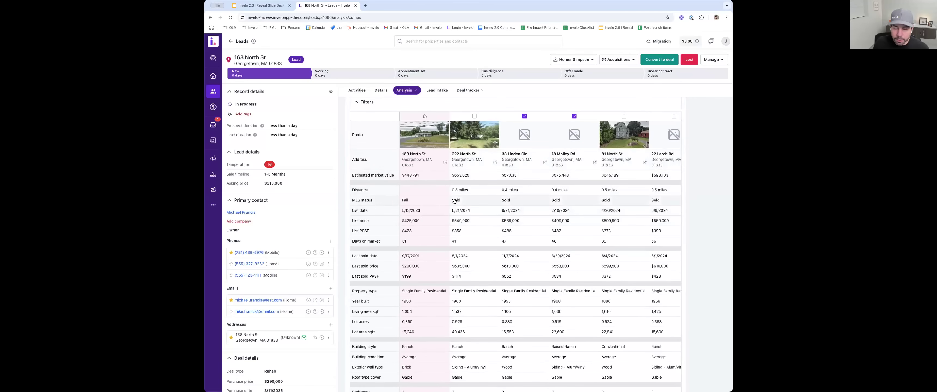
pyautogui.scroll(3, 424, 182)
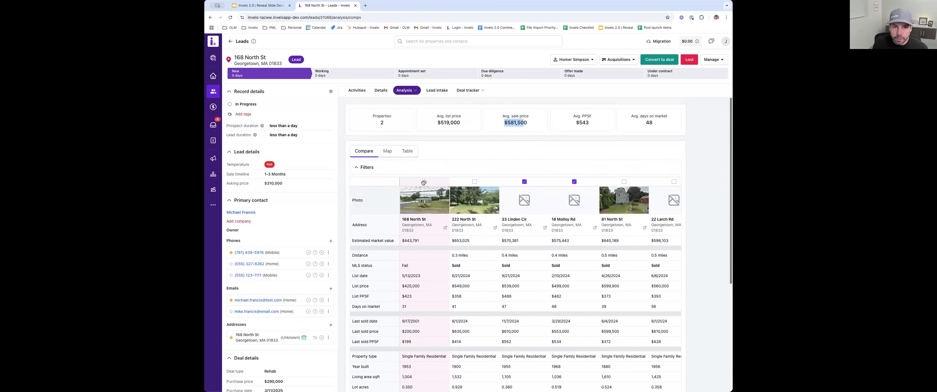
pyautogui.click(388, 151)
pyautogui.scroll(4, 494, 232)
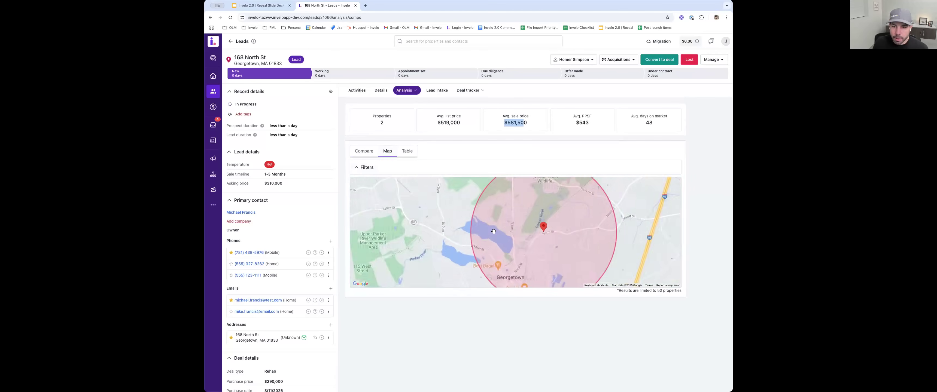
pyautogui.scroll(-4, 494, 232)
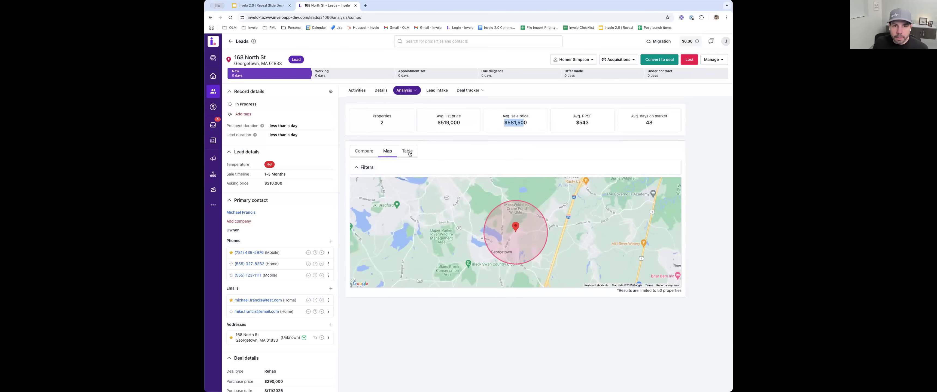
pyautogui.click(407, 150)
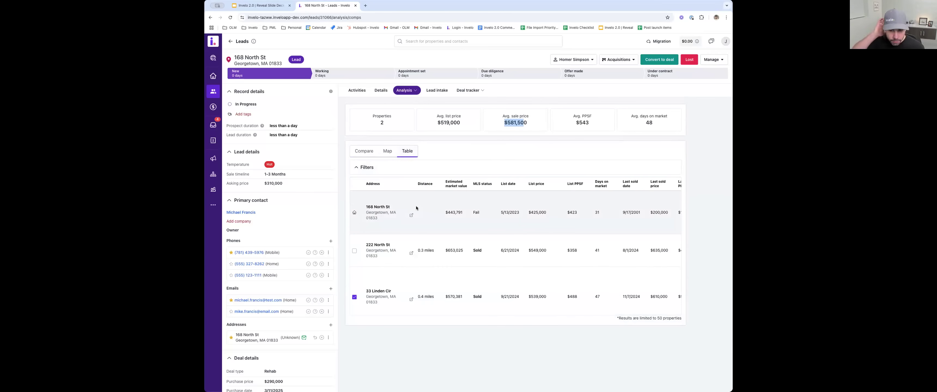
pyautogui.scroll(-4, 416, 208)
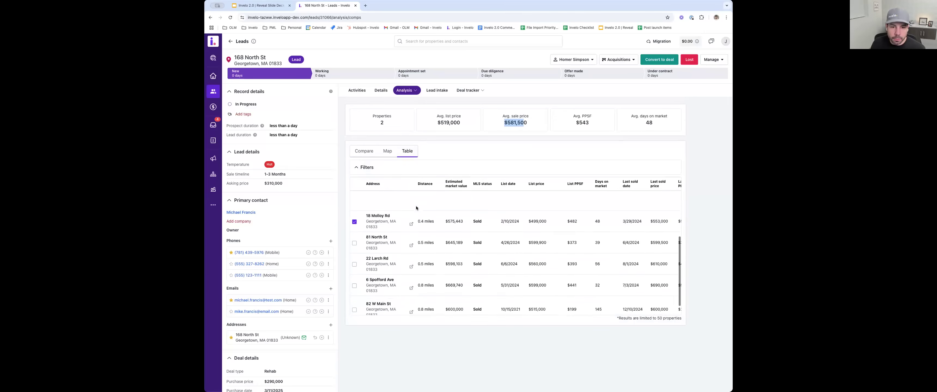
pyautogui.scroll(4, 415, 207)
pyautogui.click(363, 151)
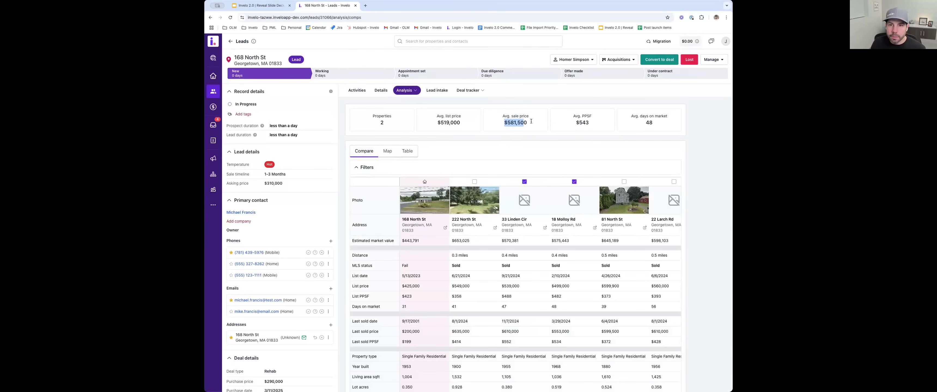
pyautogui.click(505, 122)
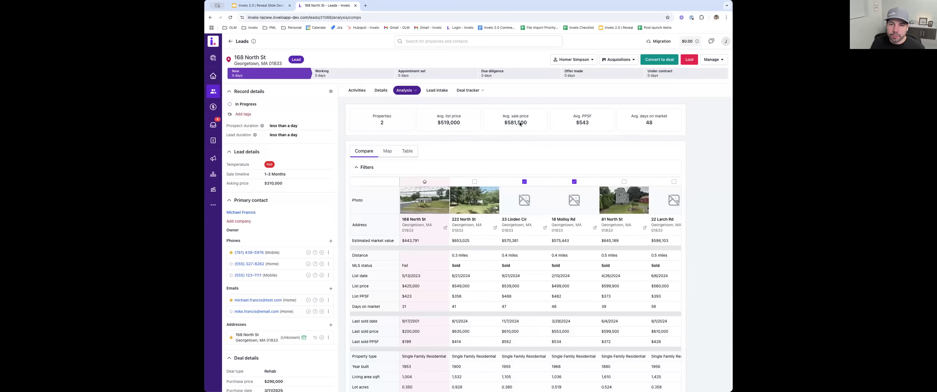
# - Open the lead's profit analyzer and review its purchase, construction, financing, holding and selling costs through to the profit
pyautogui.click(405, 91)
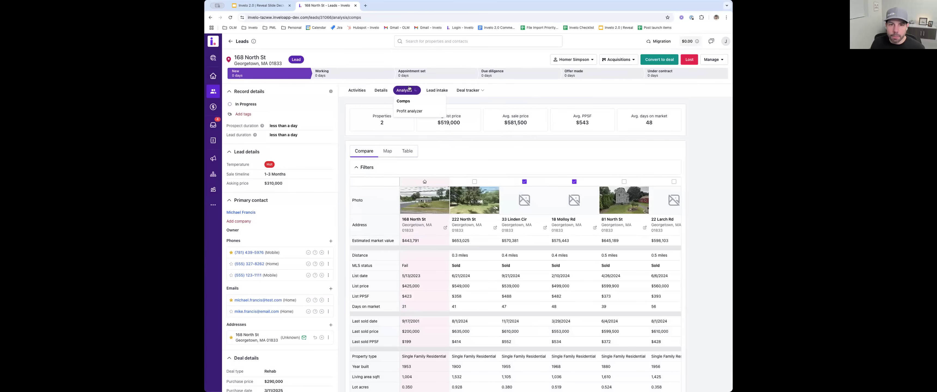
pyautogui.click(408, 114)
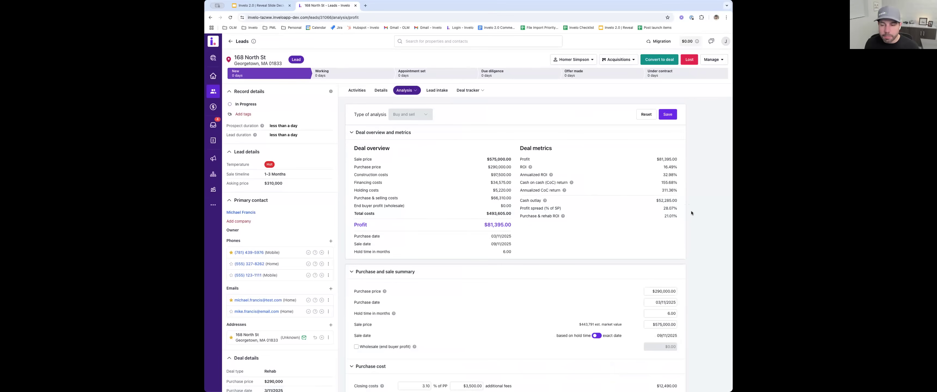
pyautogui.scroll(-5, 689, 215)
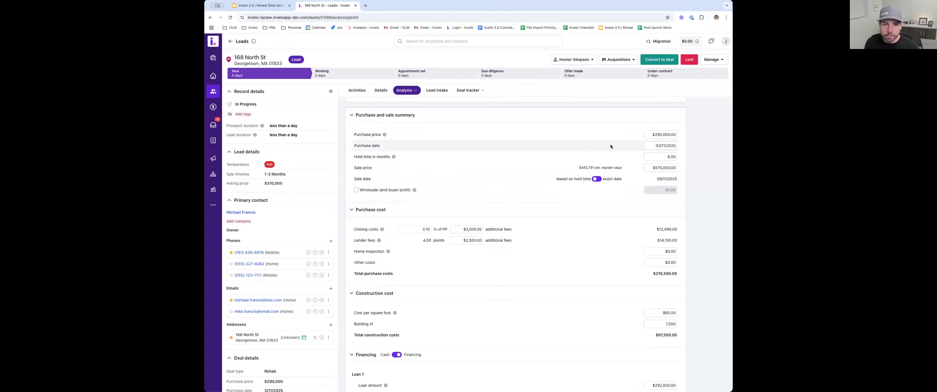
pyautogui.scroll(-2, 616, 172)
pyautogui.scroll(-5, 637, 191)
pyautogui.scroll(-2, 596, 193)
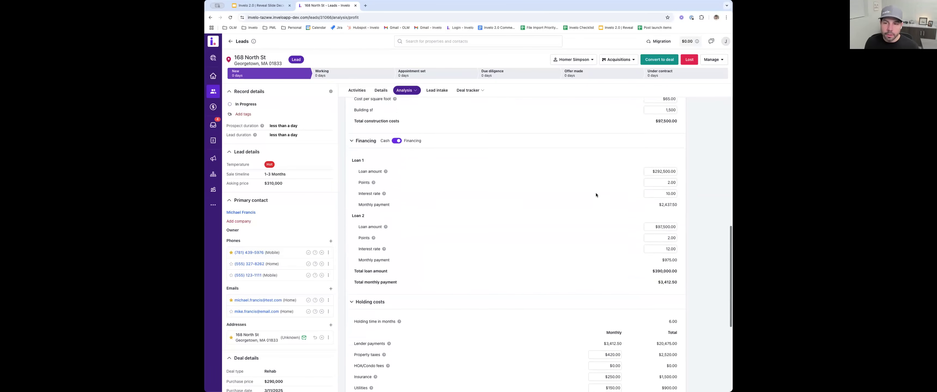
pyautogui.scroll(-6, 651, 226)
pyautogui.scroll(-4, 650, 226)
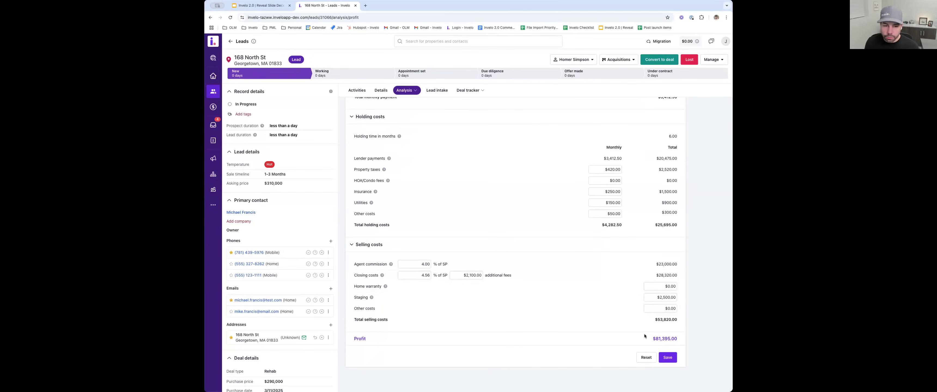
pyautogui.moveTo(651, 341); pyautogui.dragTo(682, 340)
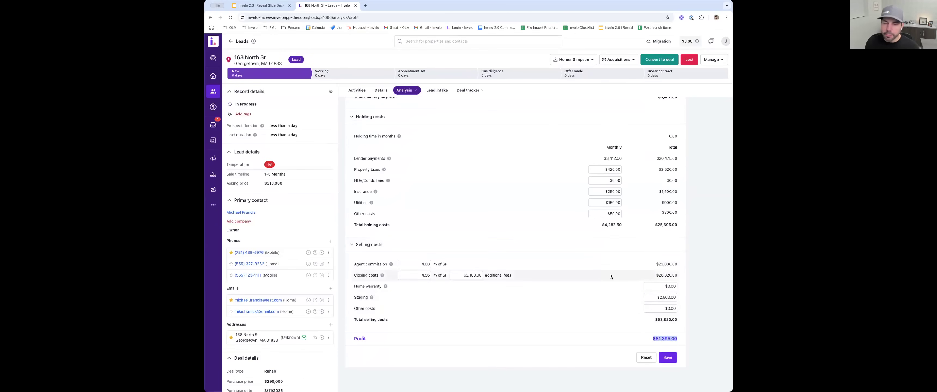
# - Review the sale price, construction costs, profit and purchase and sale dates in the profit analyzer's deal overview
pyautogui.scroll(20, 610, 275)
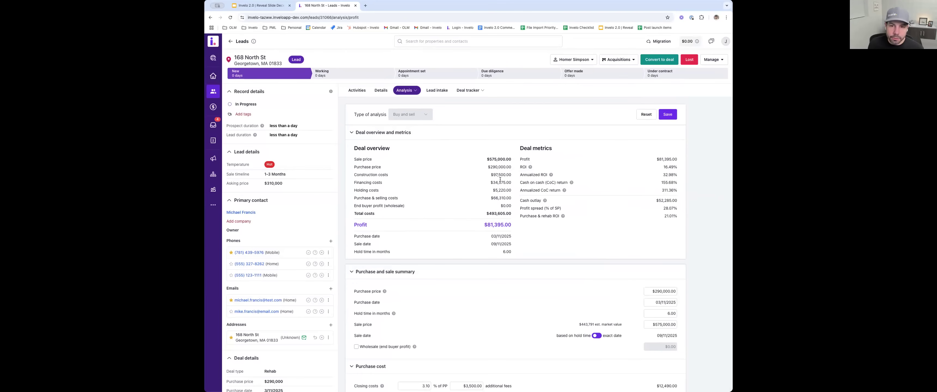
pyautogui.moveTo(487, 159); pyautogui.dragTo(501, 158)
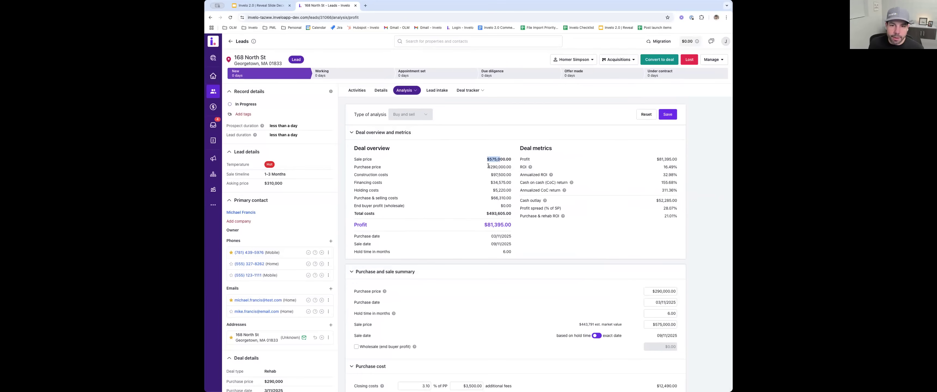
pyautogui.moveTo(494, 174); pyautogui.dragTo(498, 176)
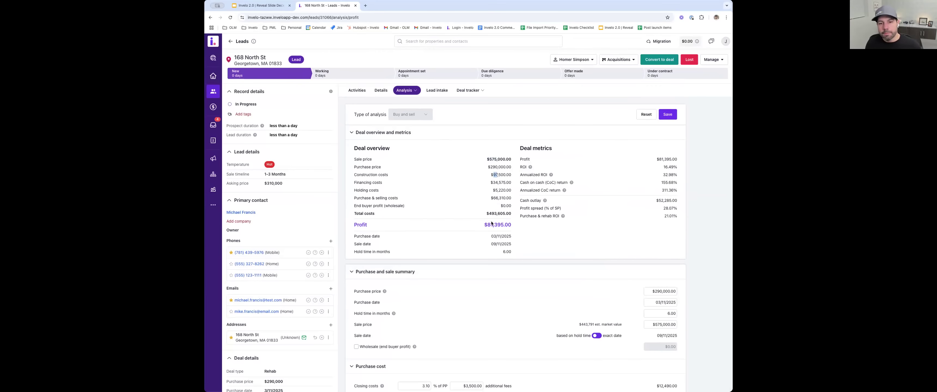
pyautogui.moveTo(485, 224); pyautogui.dragTo(499, 226)
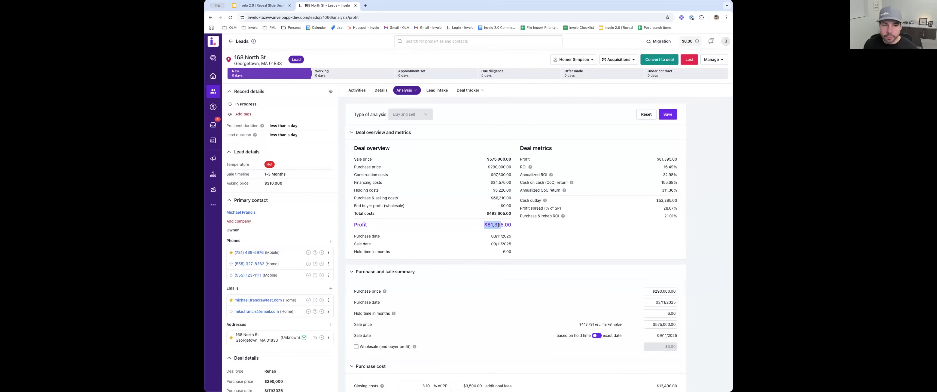
pyautogui.moveTo(512, 247); pyautogui.dragTo(395, 237)
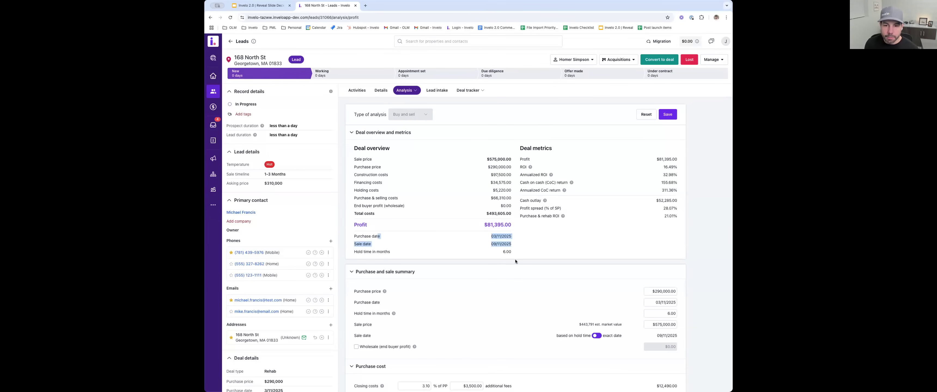
pyautogui.click(505, 247)
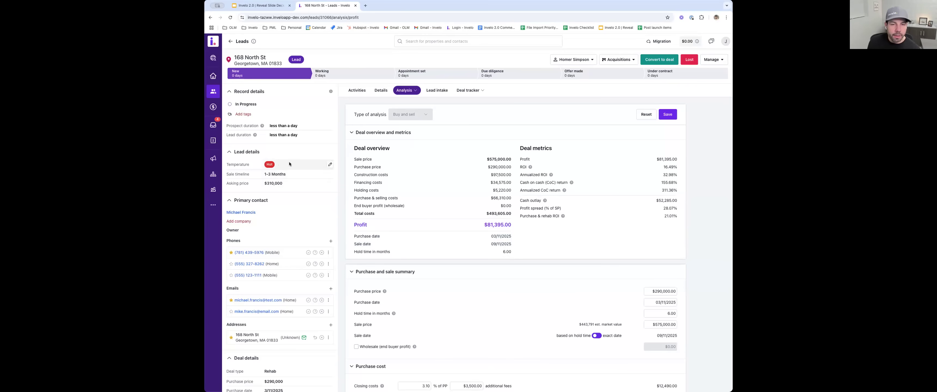
# - Open the lead intake form and compare its motivation, timeline and price answers with the lead details
pyautogui.click(437, 90)
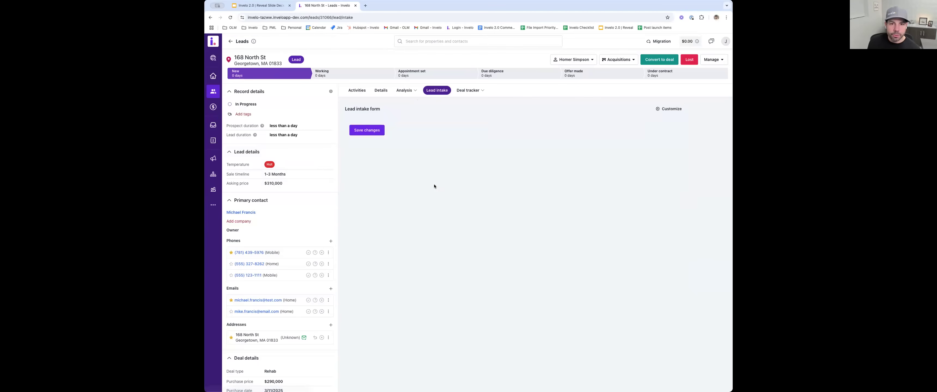
pyautogui.scroll(-10, 377, 180)
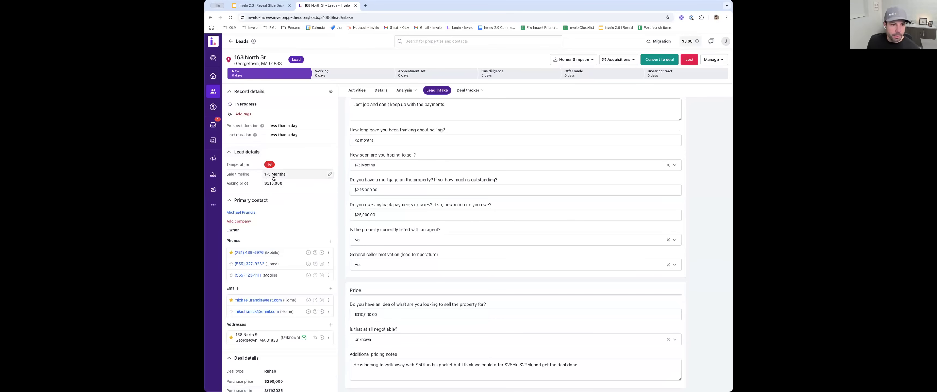
pyautogui.scroll(3, 371, 179)
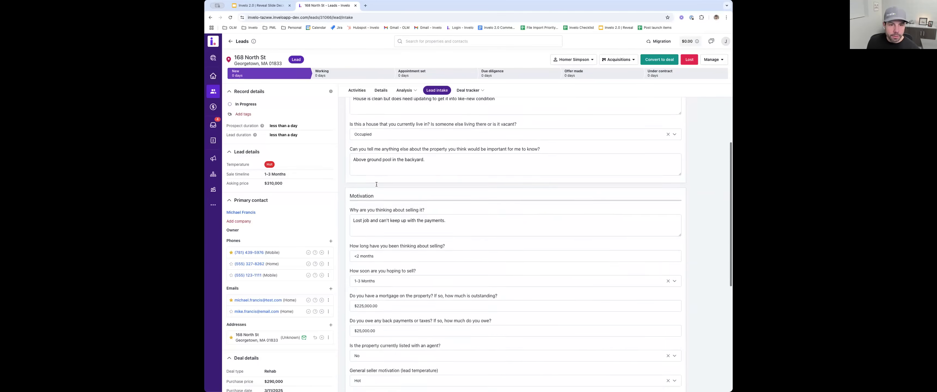
pyautogui.scroll(-2, 382, 245)
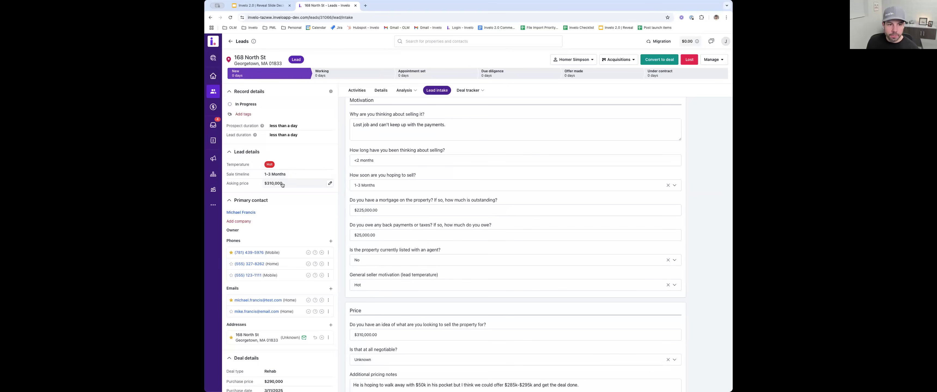
pyautogui.scroll(5, 405, 201)
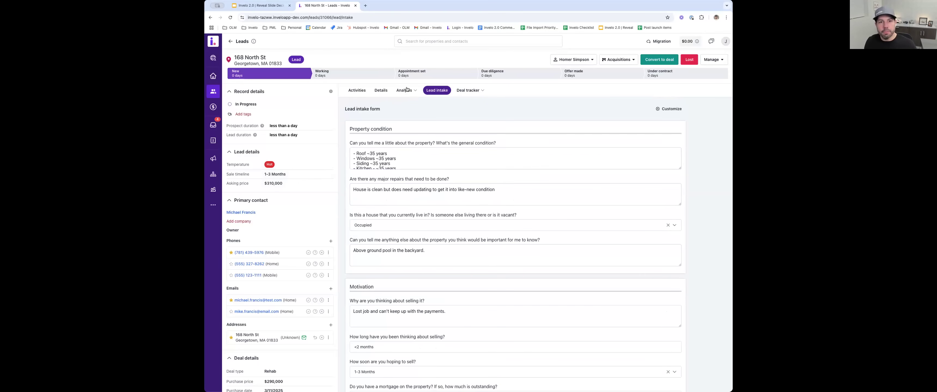
pyautogui.scroll(-5, 426, 208)
pyautogui.scroll(-4, 427, 208)
pyautogui.moveTo(378, 218); pyautogui.dragTo(350, 215)
pyautogui.scroll(4, 406, 178)
# - Add a purchase offer of $290,000 with the status Considering to the lead's deal tracker
pyautogui.moveTo(472, 92)
pyautogui.click(470, 111)
pyautogui.click(672, 109)
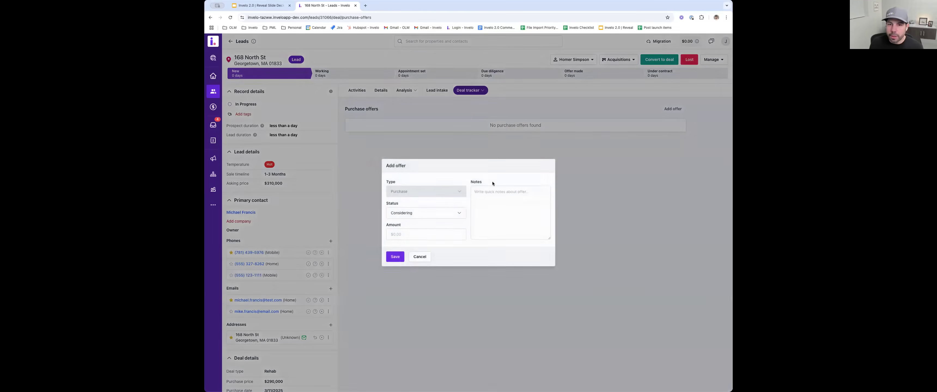
pyautogui.click(415, 233)
pyautogui.write('290,000')
pyautogui.click(395, 257)
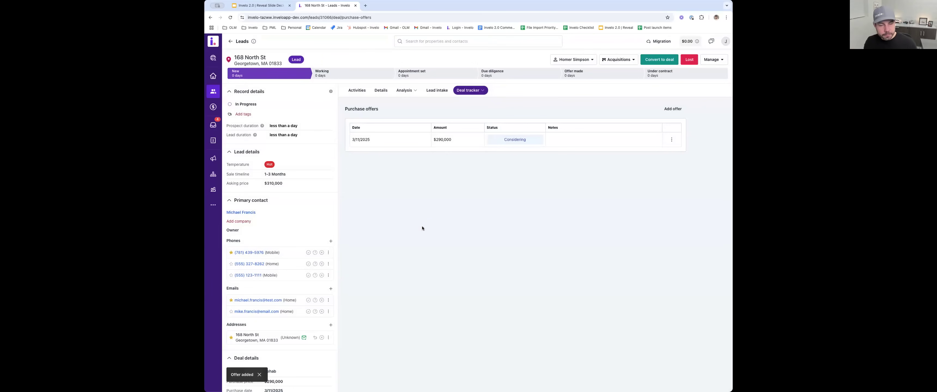
# - Move the lead to the Offer made stage and reopen its record from the leads pipeline
pyautogui.click(581, 77)
pyautogui.click(213, 91)
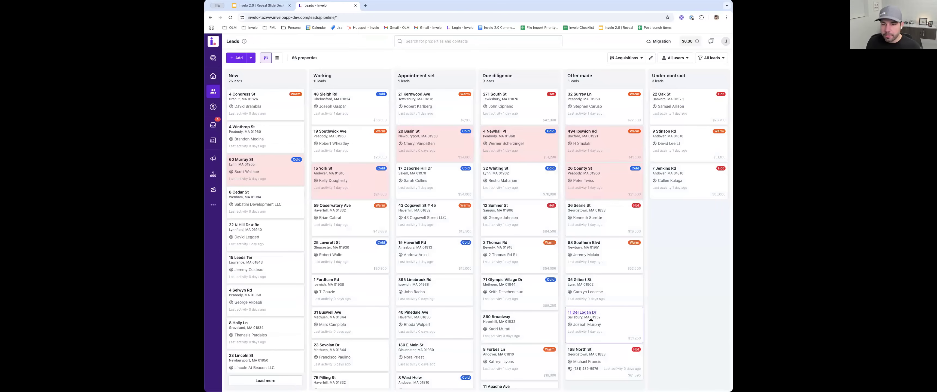
pyautogui.click(579, 350)
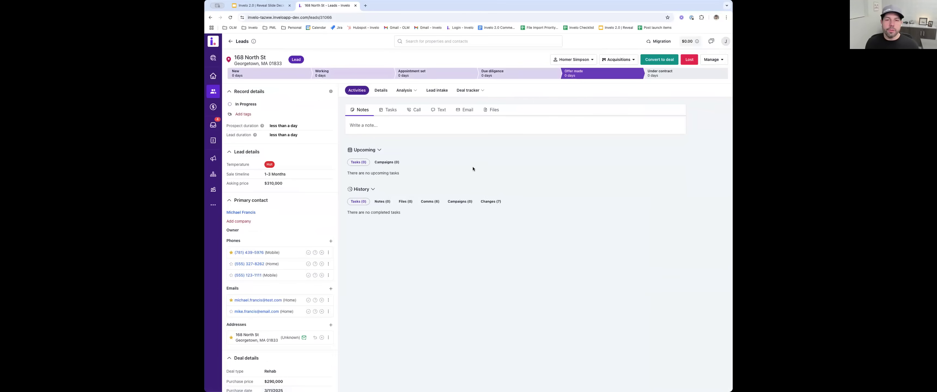
# - Open the lead's purchase offers and set the $290,000 offer's status to Won
pyautogui.click(473, 91)
pyautogui.click(466, 111)
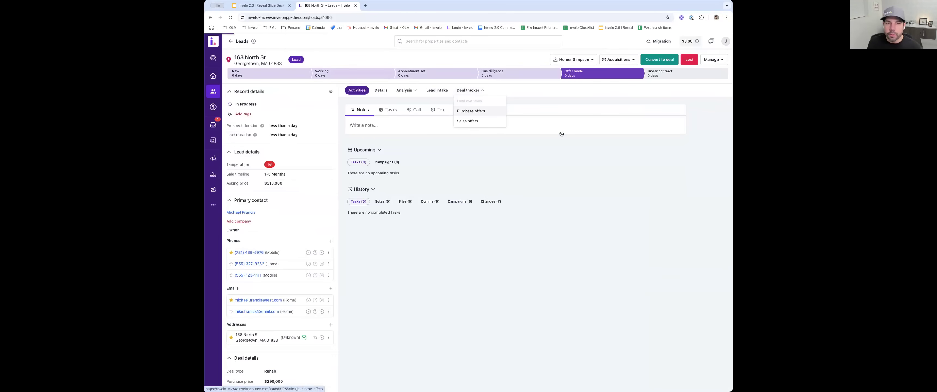
pyautogui.click(672, 139)
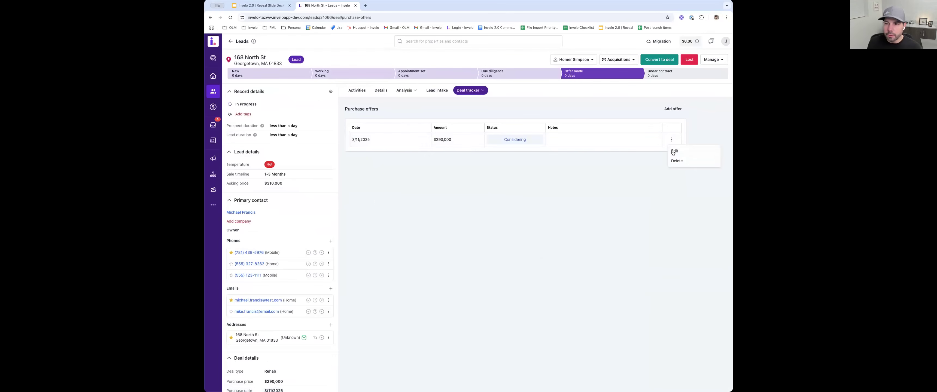
pyautogui.click(674, 153)
pyautogui.click(424, 214)
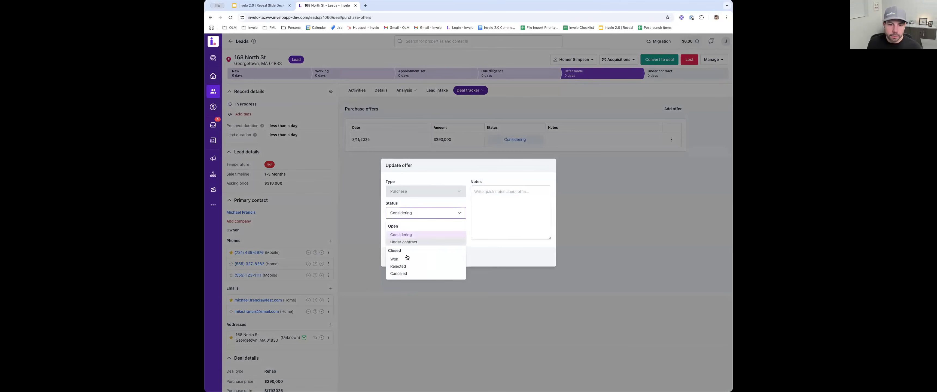
pyautogui.click(403, 258)
pyautogui.click(395, 257)
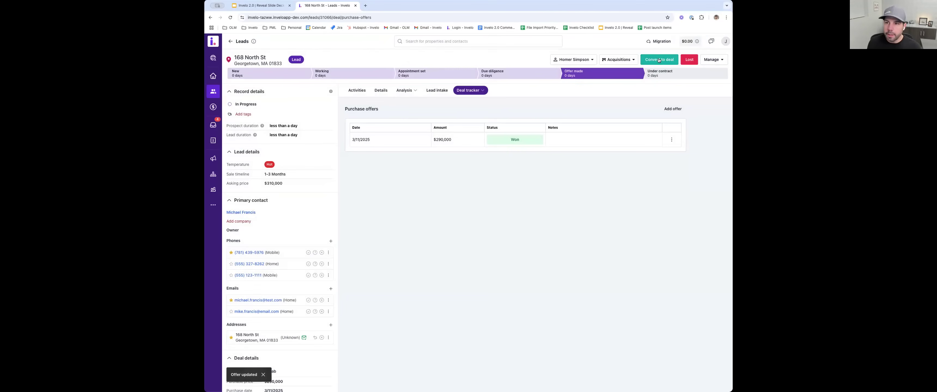
# - Convert the lead to a deal and return to the deals pipeline board
pyautogui.click(657, 59)
pyautogui.click(430, 256)
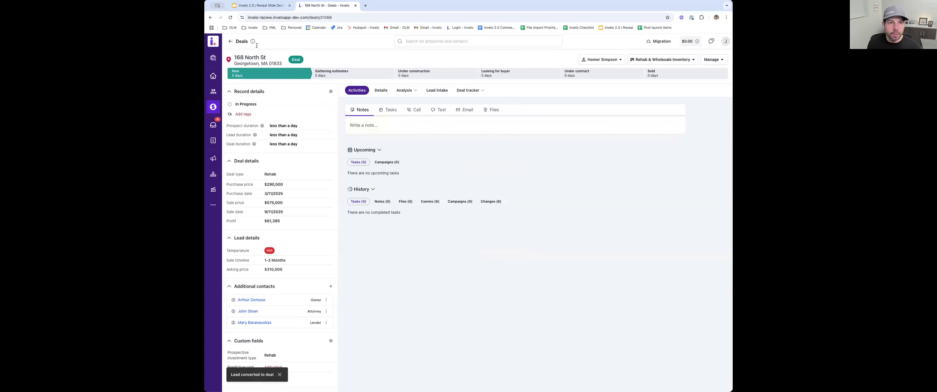
pyautogui.click(230, 41)
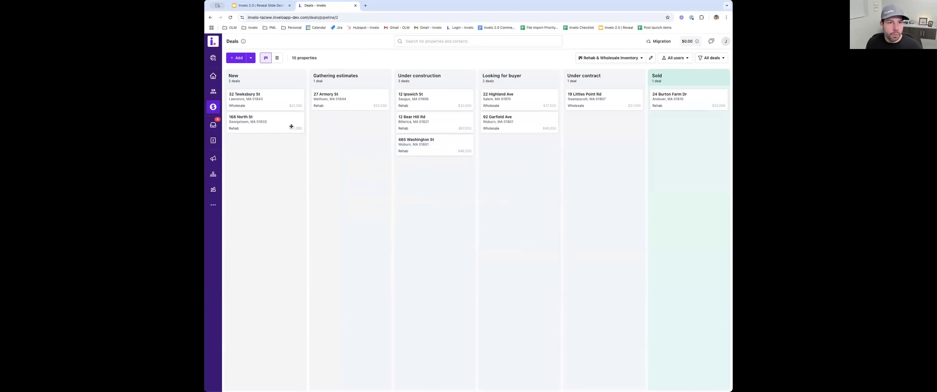
pyautogui.moveTo(272, 125)
pyautogui.mouseDown()
pyautogui.moveTo(358, 129)
pyautogui.moveTo(283, 125)
pyautogui.mouseUp()
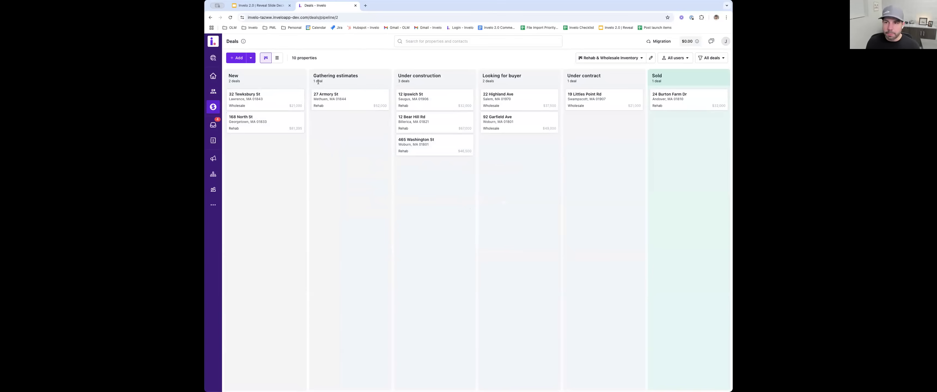
# - Look through the deals' user, pipeline and saved filter options in both the board and list views
pyautogui.click(676, 59)
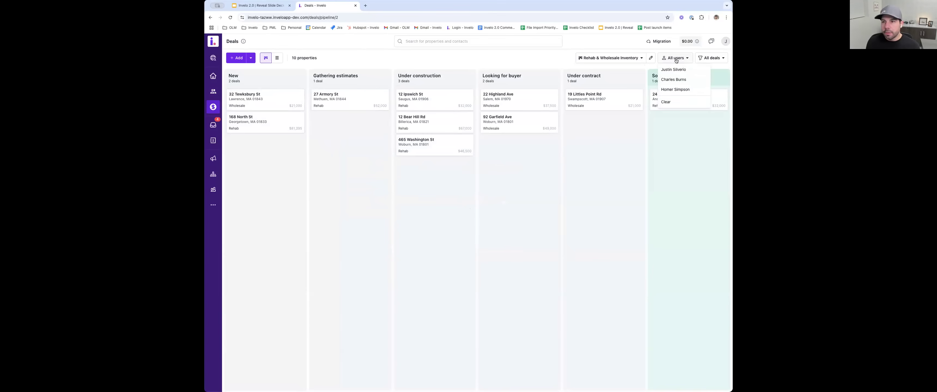
pyautogui.click(626, 69)
pyautogui.click(631, 59)
pyautogui.click(332, 58)
pyautogui.click(277, 57)
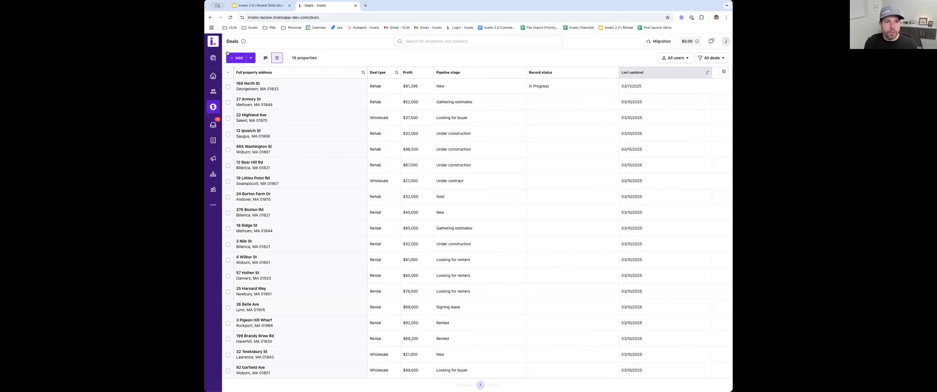
pyautogui.click(265, 58)
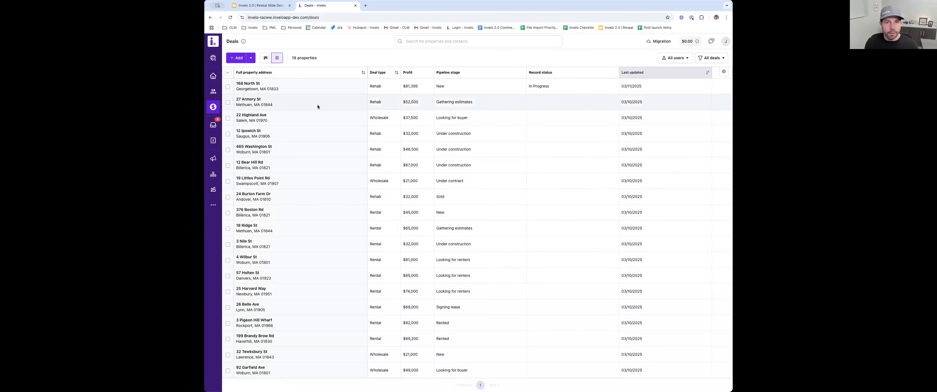
pyautogui.click(682, 58)
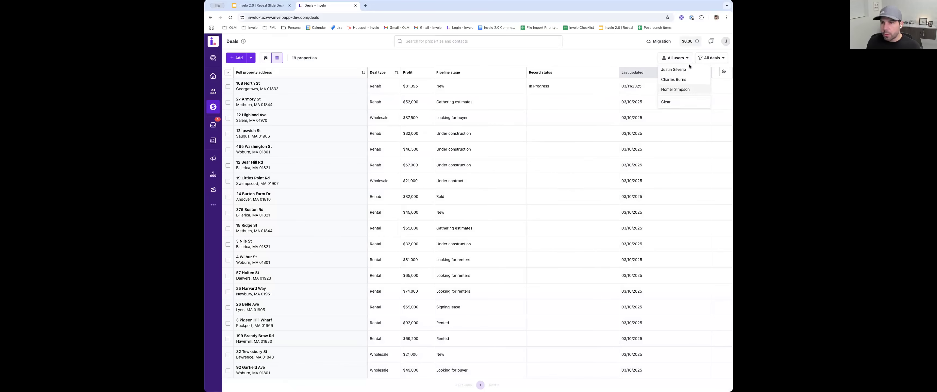
pyautogui.click(710, 57)
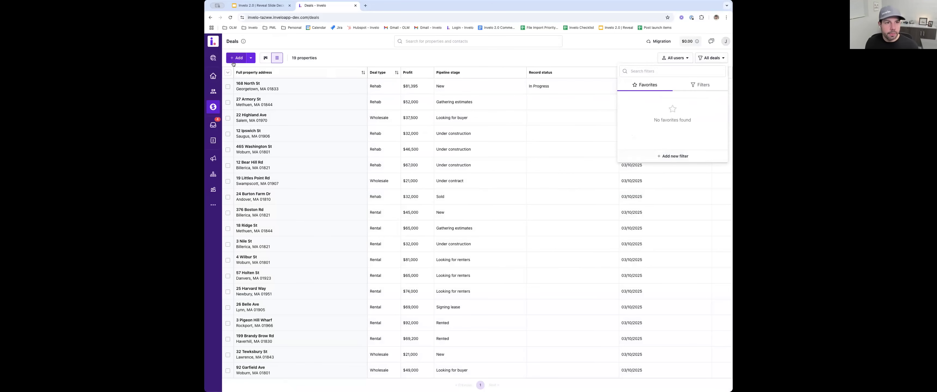
pyautogui.click(266, 58)
# - Open the prospects list, select the first two prospects and look at the additional bulk actions available for them
pyautogui.click(212, 126)
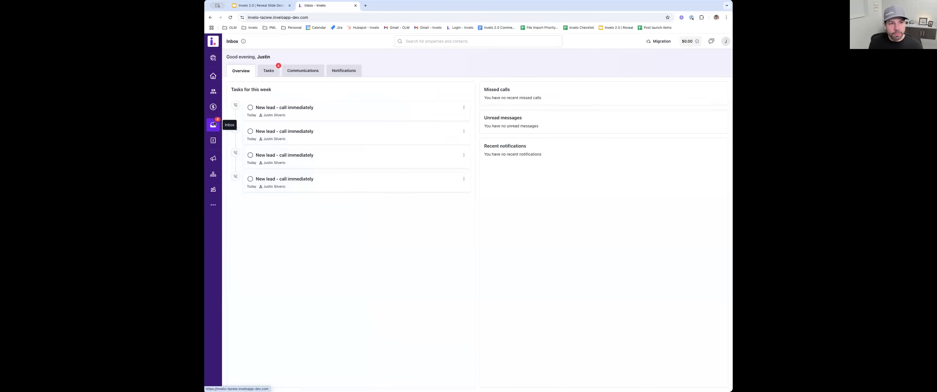
pyautogui.click(214, 80)
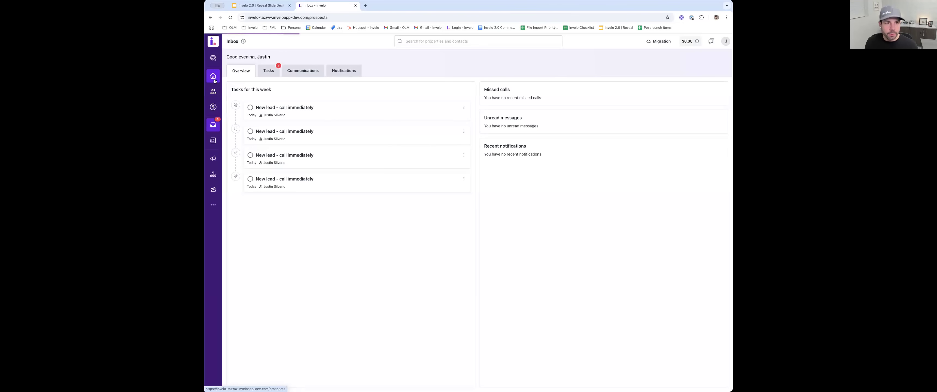
pyautogui.click(228, 89)
pyautogui.click(228, 105)
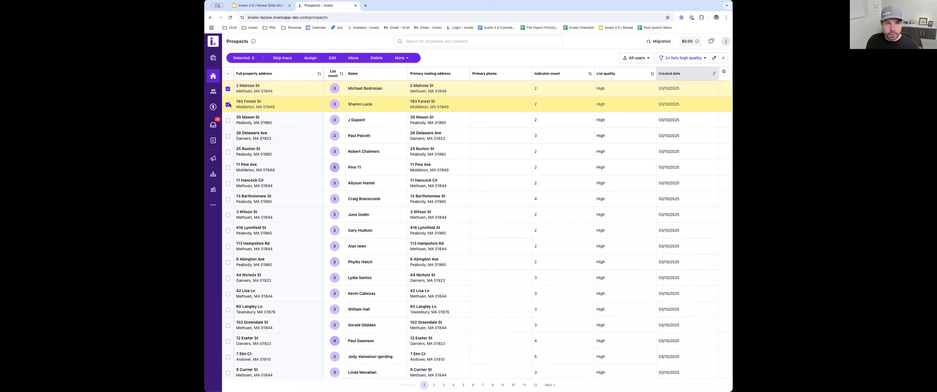
pyautogui.click(400, 59)
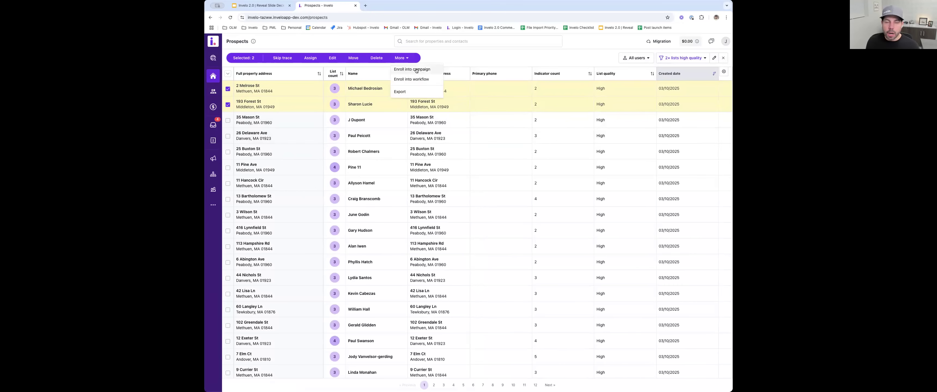
pyautogui.click(310, 95)
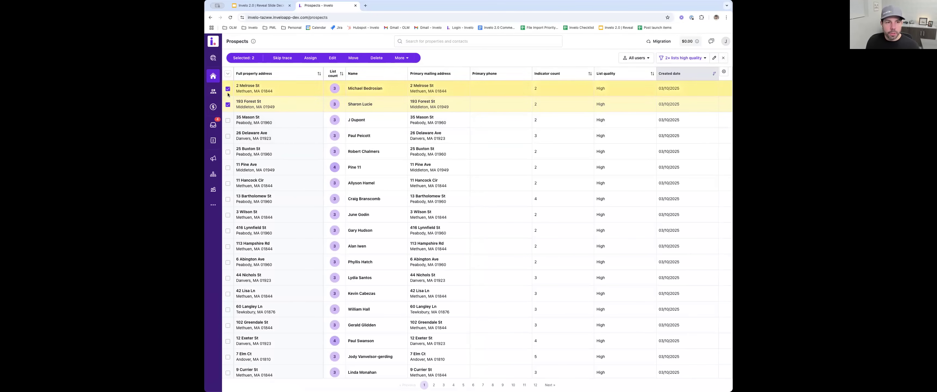
# - Enroll the two selected prospects into a campaign as a bulk action
pyautogui.click(412, 59)
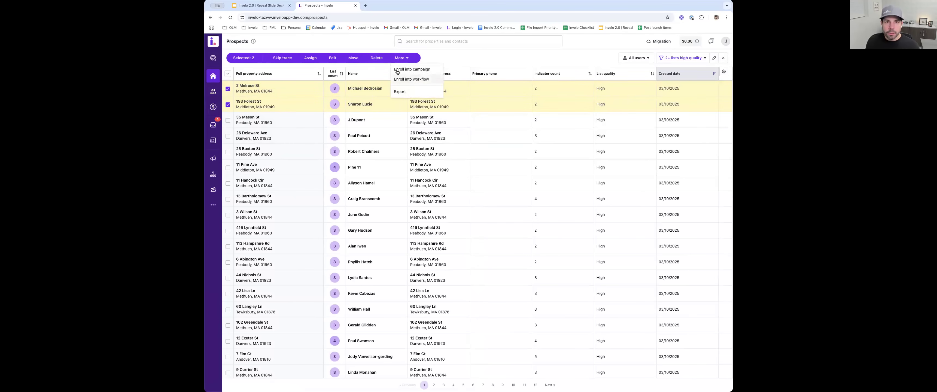
pyautogui.click(440, 212)
pyautogui.click(440, 221)
pyautogui.click(433, 235)
pyautogui.click(414, 245)
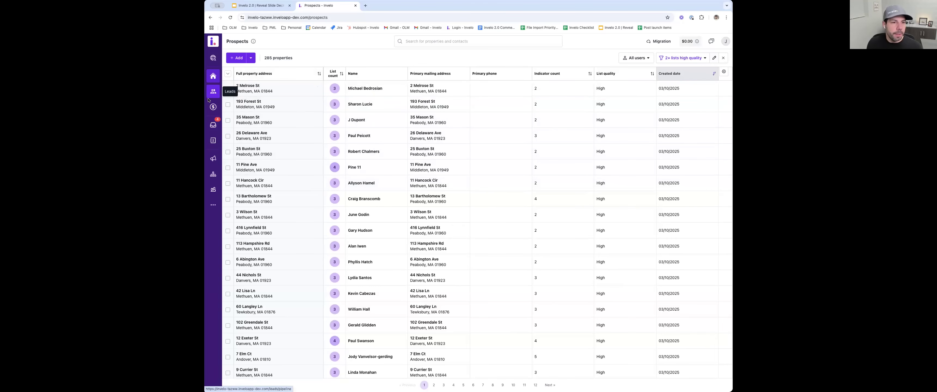
# - View the contacts list, reopen the newly converted rehab deal and review its deal details and additional contacts
pyautogui.click(212, 141)
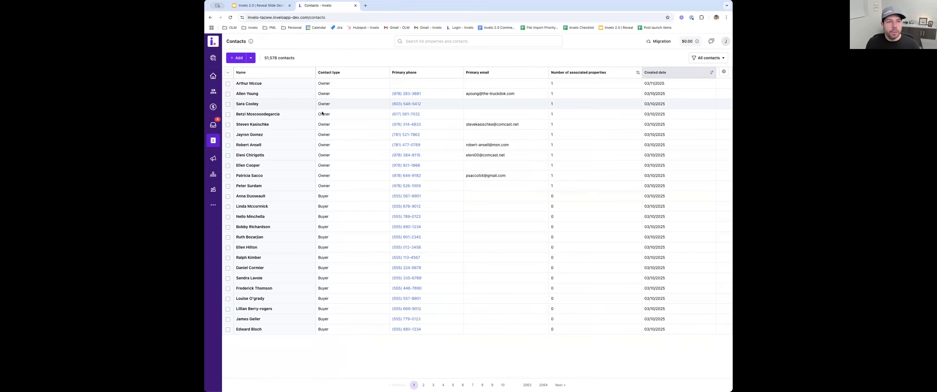
pyautogui.click(213, 106)
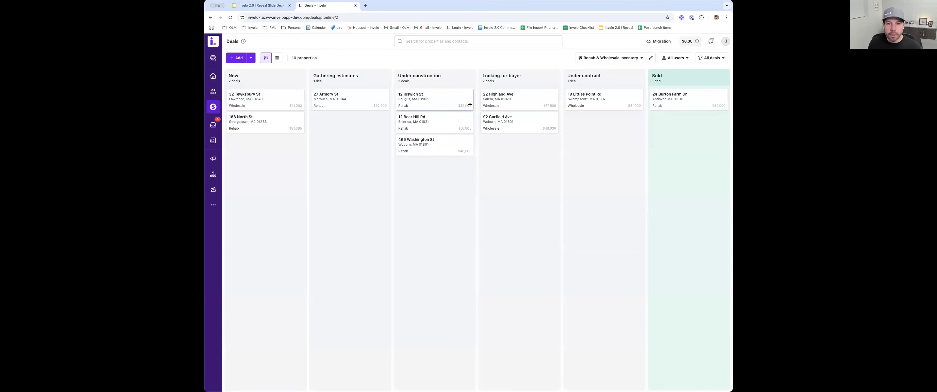
pyautogui.click(251, 121)
pyautogui.scroll(-5, 305, 163)
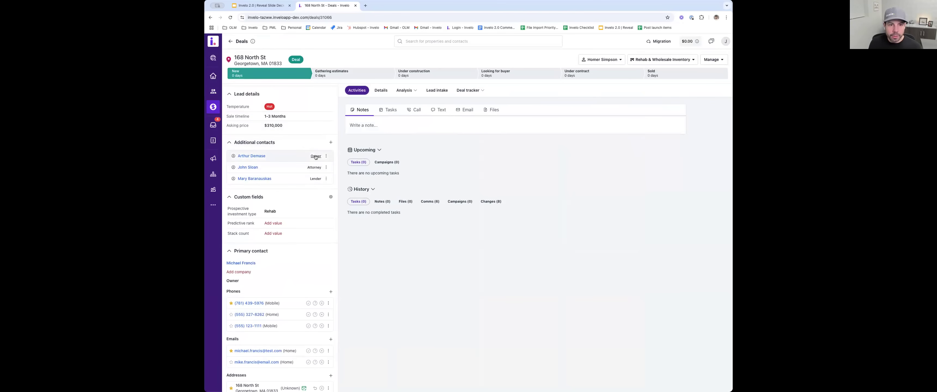
pyautogui.scroll(2, 314, 164)
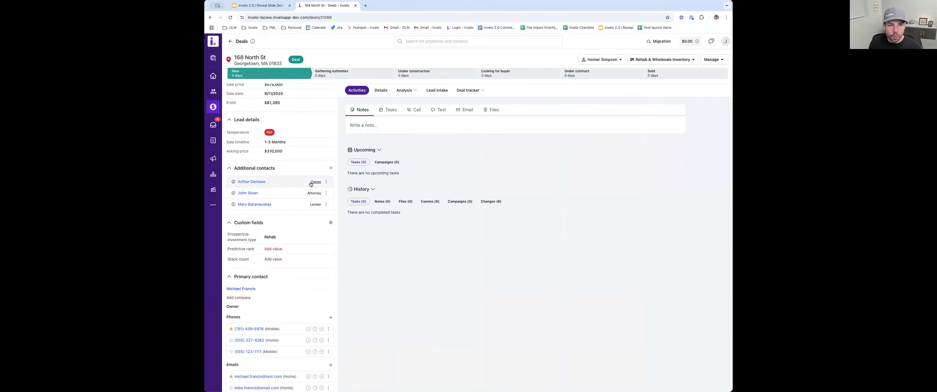
pyautogui.scroll(5, 311, 185)
pyautogui.scroll(-8, 311, 183)
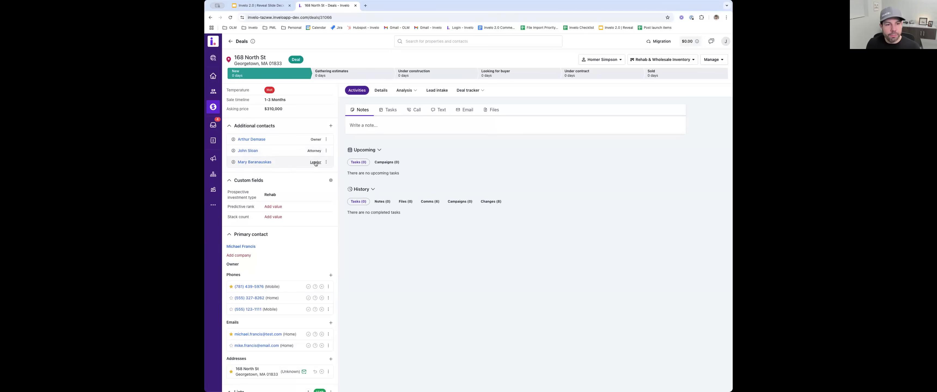
# - View the form for adding another contact to the deal, cancel it and look over the rest of the record details
pyautogui.click(330, 126)
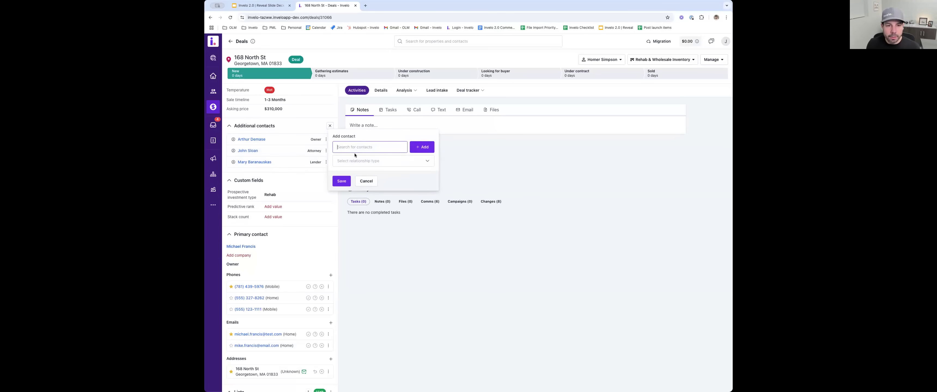
pyautogui.click(366, 181)
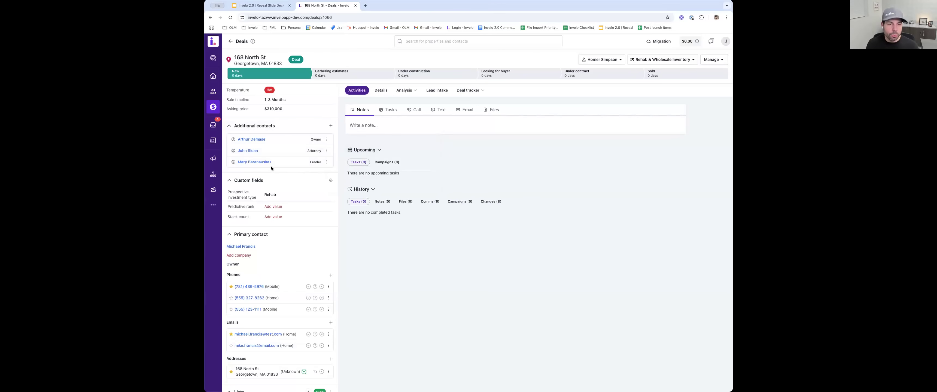
pyautogui.scroll(-5, 271, 169)
pyautogui.scroll(14, 271, 304)
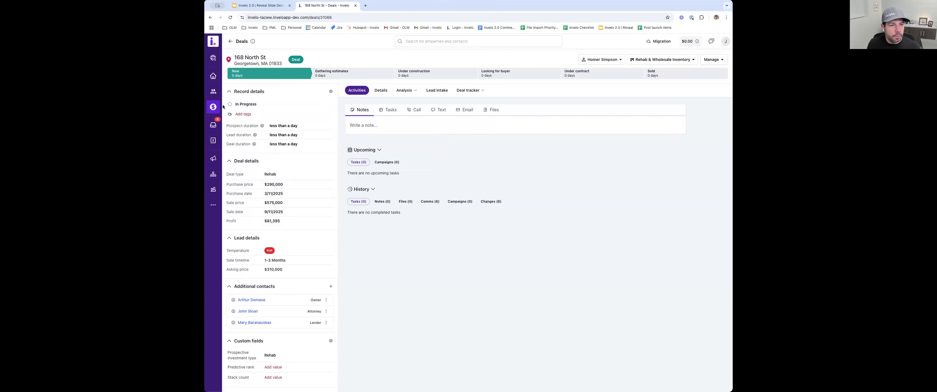
# - Browse the contact filters under Buyers, Business Contacts and Construction, and apply the HVAC, Plumbers & Electricians filter
pyautogui.click(214, 140)
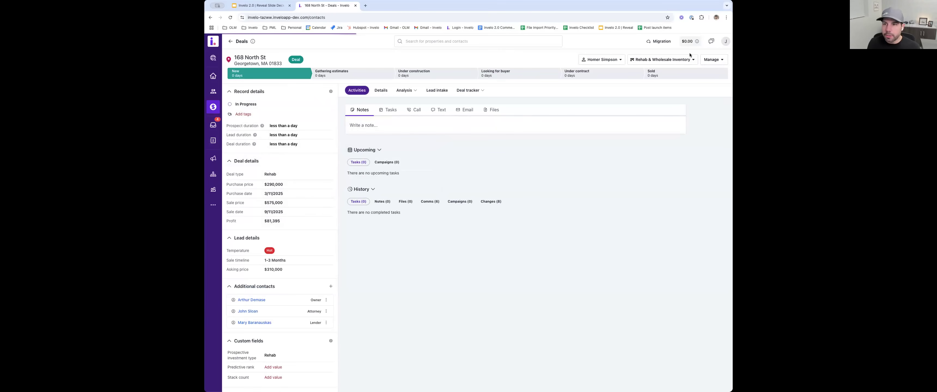
pyautogui.click(727, 58)
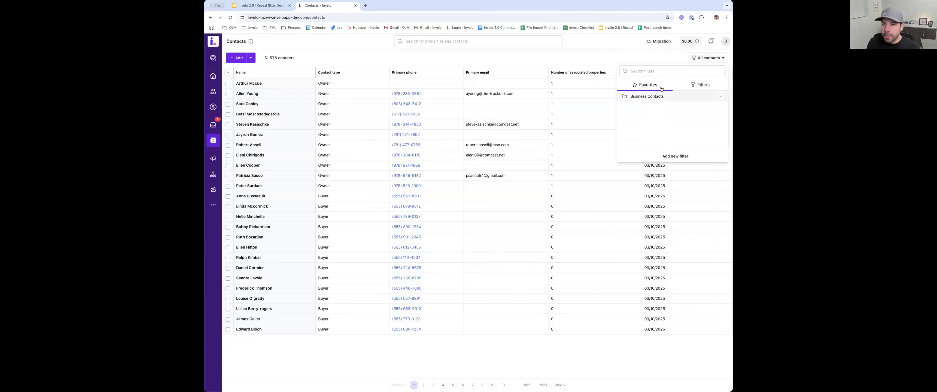
pyautogui.click(689, 86)
pyautogui.click(639, 117)
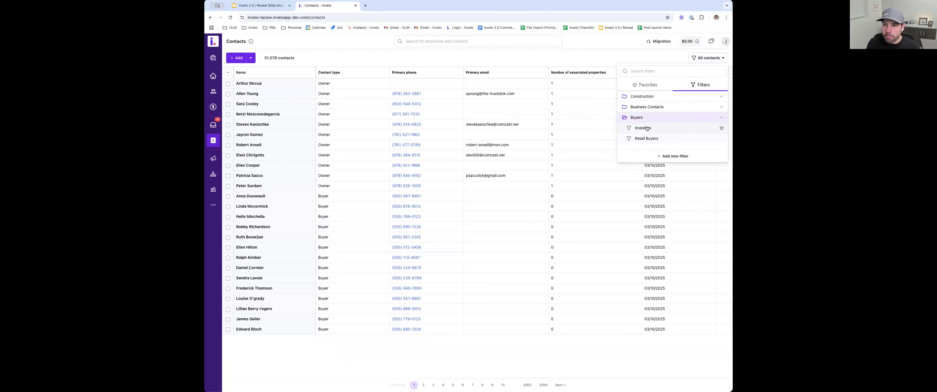
pyautogui.click(647, 108)
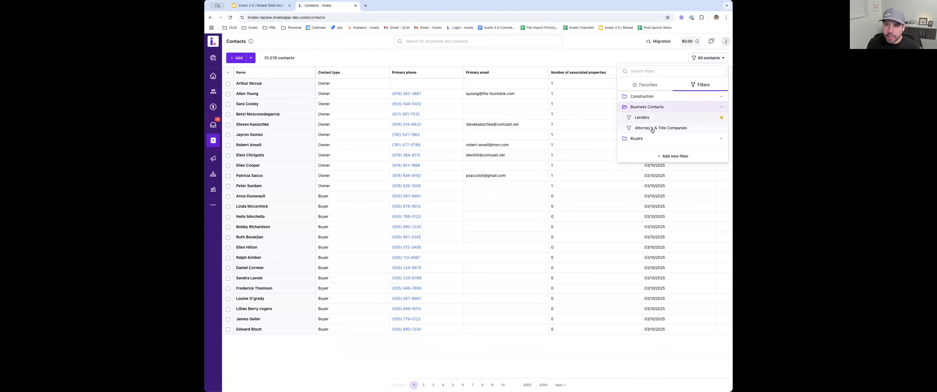
pyautogui.click(648, 96)
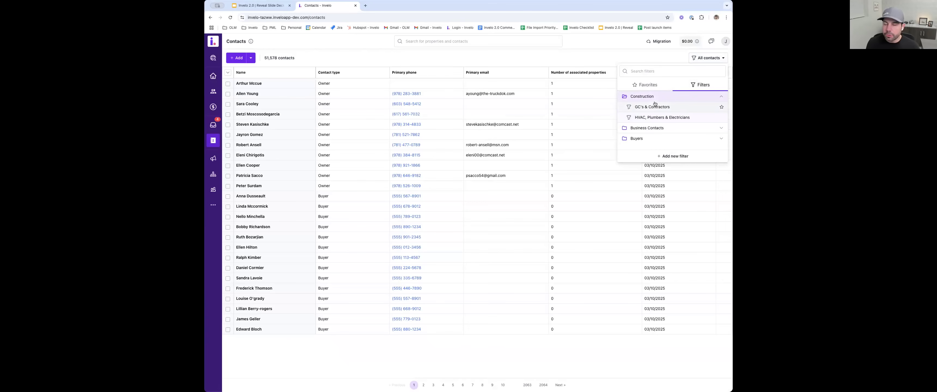
pyautogui.click(647, 117)
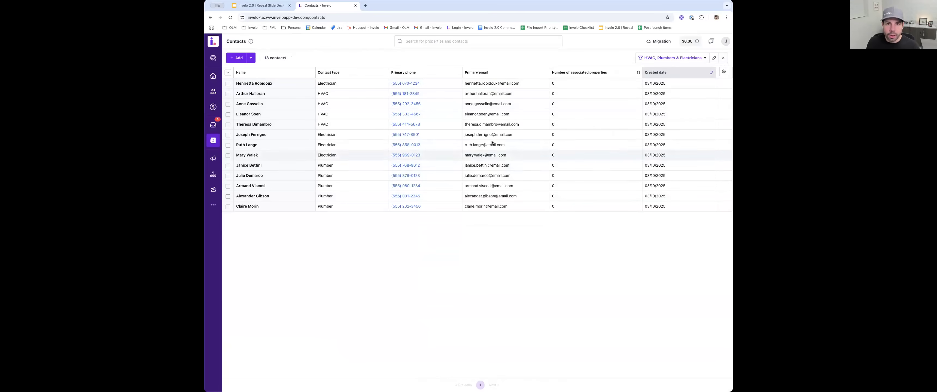
# - Clear the applied contact filter and start a new one where the number of associated properties is greater than 1
pyautogui.click(723, 58)
pyautogui.click(722, 58)
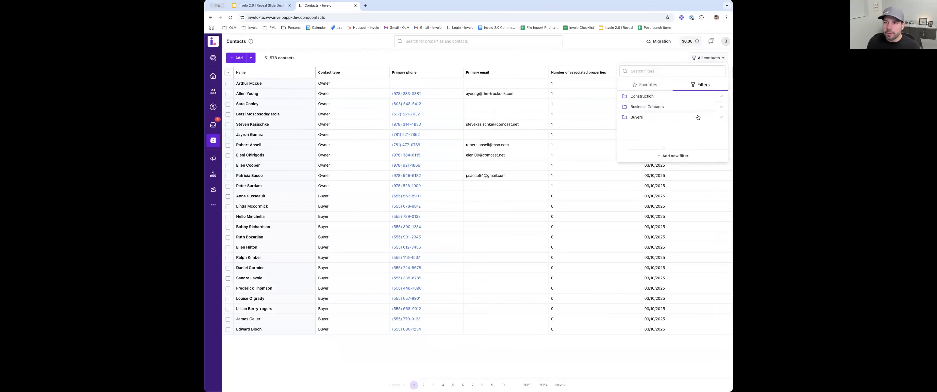
pyautogui.click(671, 155)
pyautogui.click(430, 224)
pyautogui.click(470, 194)
pyautogui.click(469, 195)
pyautogui.click(478, 216)
pyautogui.write('1')
# - Add a second condition to the new contact filter: contact type is any of General contractor
pyautogui.click(408, 207)
pyautogui.click(407, 203)
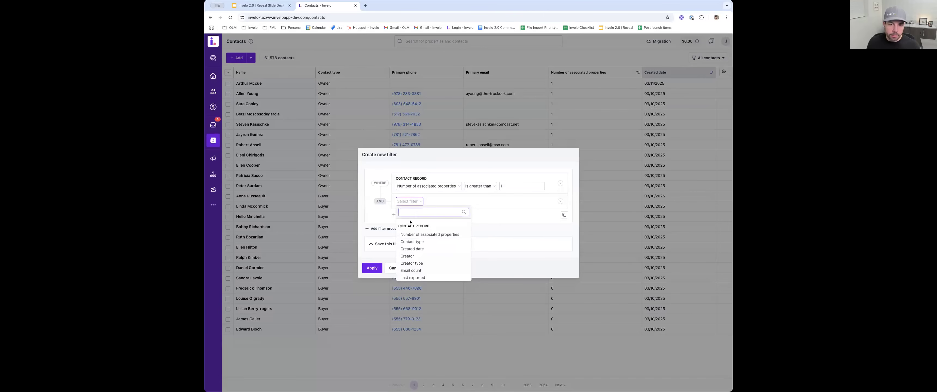
pyautogui.click(420, 241)
pyautogui.click(463, 205)
pyautogui.scroll(-2, 461, 244)
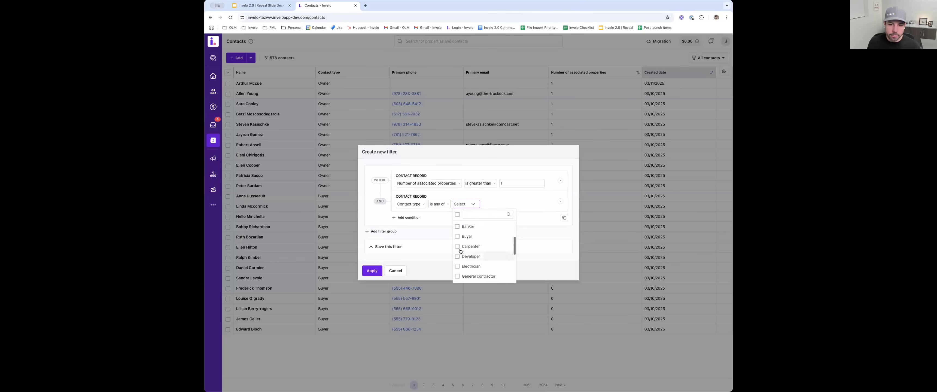
pyautogui.scroll(-3, 460, 252)
pyautogui.click(458, 249)
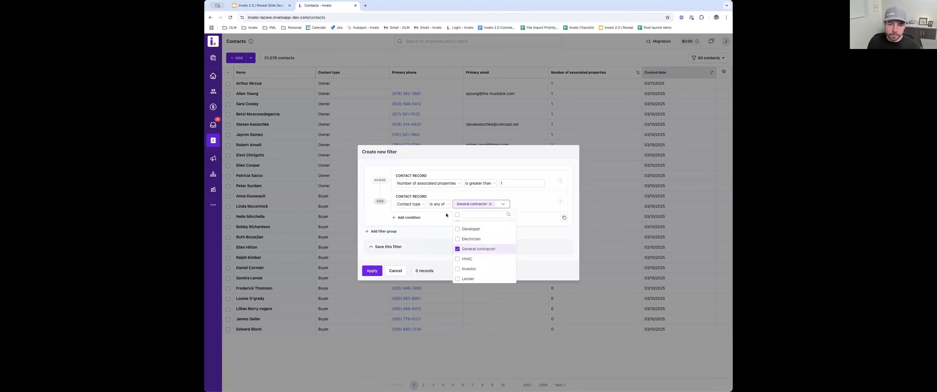
pyautogui.click(523, 198)
pyautogui.click(505, 184)
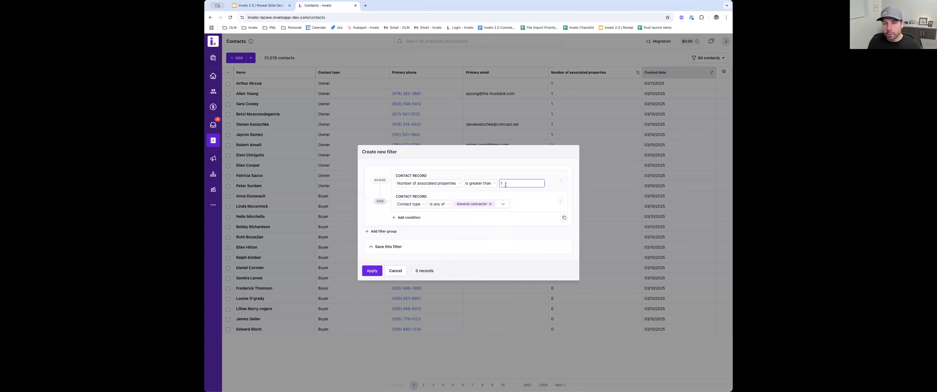
# - Add a condition on the primary mailing address city using the "is" operator, and discard the new contact filter
pyautogui.click(406, 218)
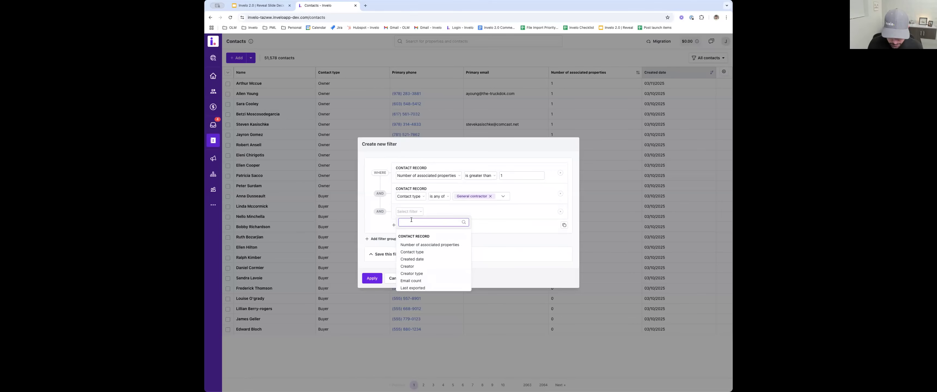
pyautogui.write('cit')
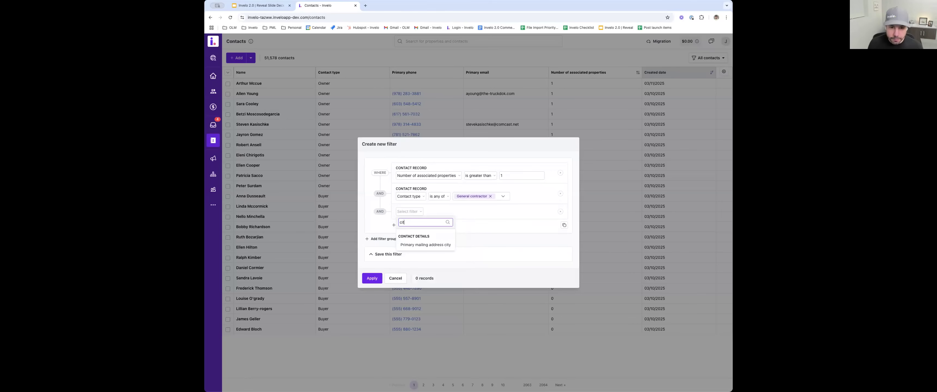
pyautogui.click(422, 245)
pyautogui.click(465, 214)
pyautogui.click(465, 224)
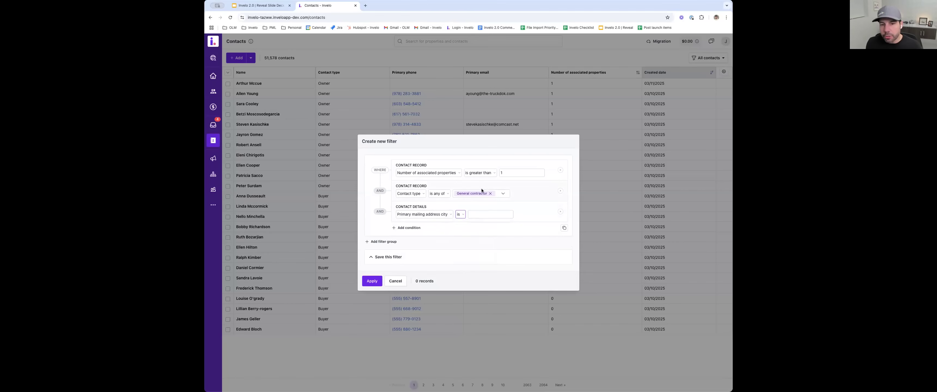
pyautogui.click(478, 215)
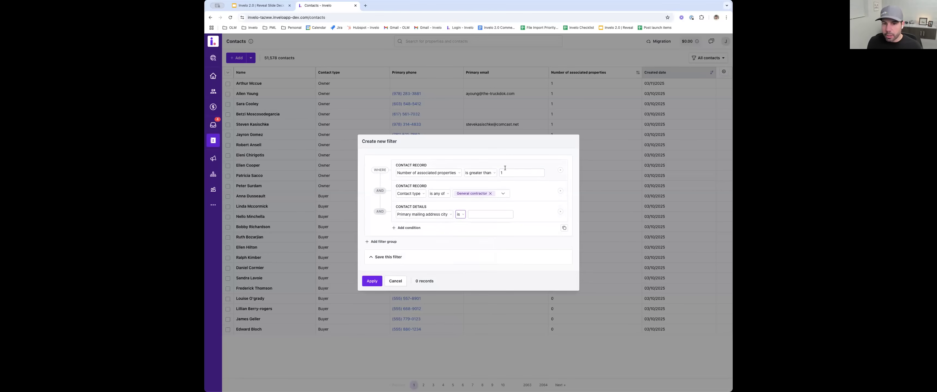
pyautogui.tripleClick(420, 281)
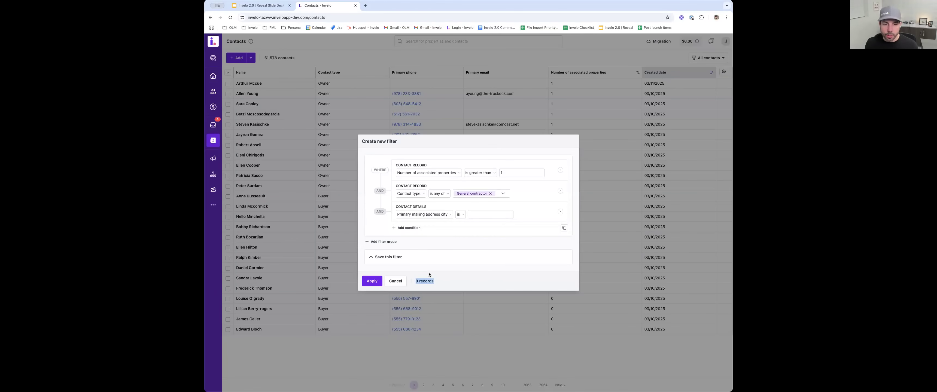
pyautogui.click(402, 279)
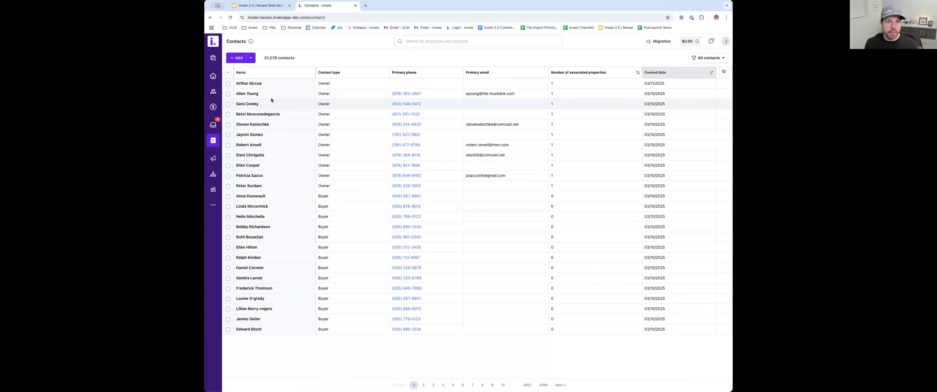
# - View the campaigns list, look into Hot prospect campaign, and review the overview statistics of the Foreclosure marketing campaign
pyautogui.click(214, 159)
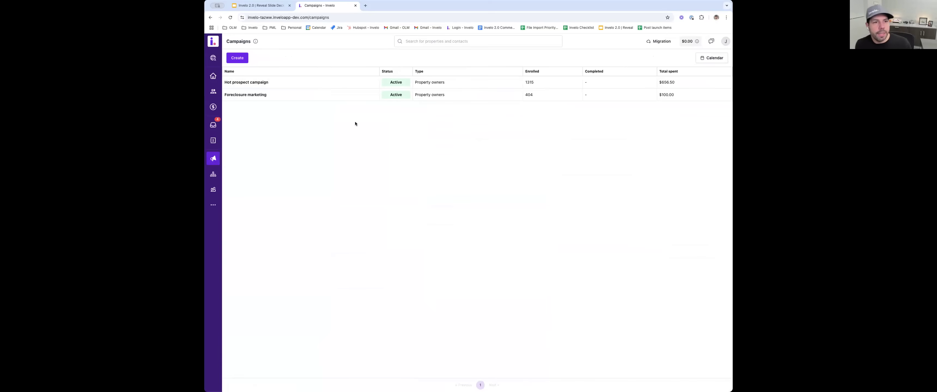
pyautogui.click(248, 83)
pyautogui.press('super+bracketleft')
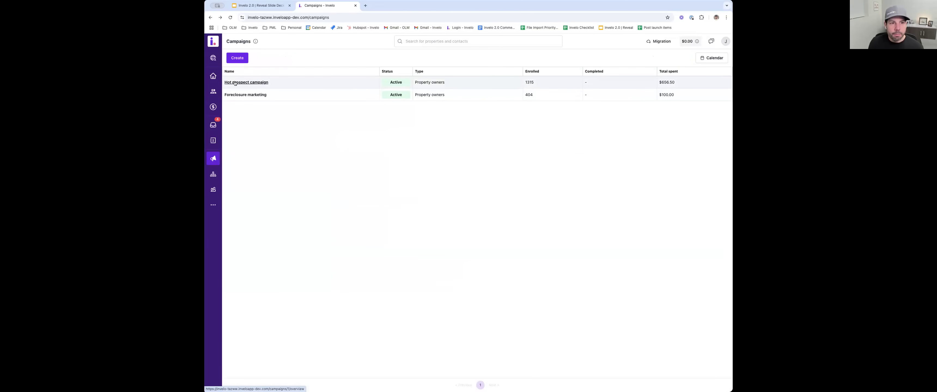
pyautogui.click(252, 95)
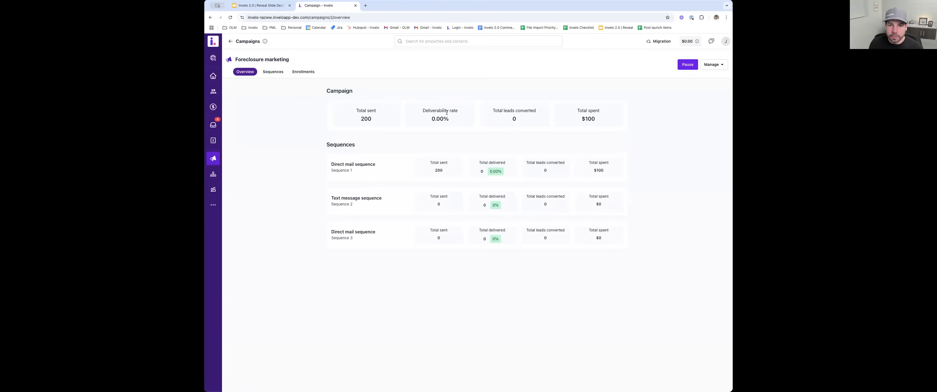
pyautogui.moveTo(452, 121); pyautogui.dragTo(435, 120)
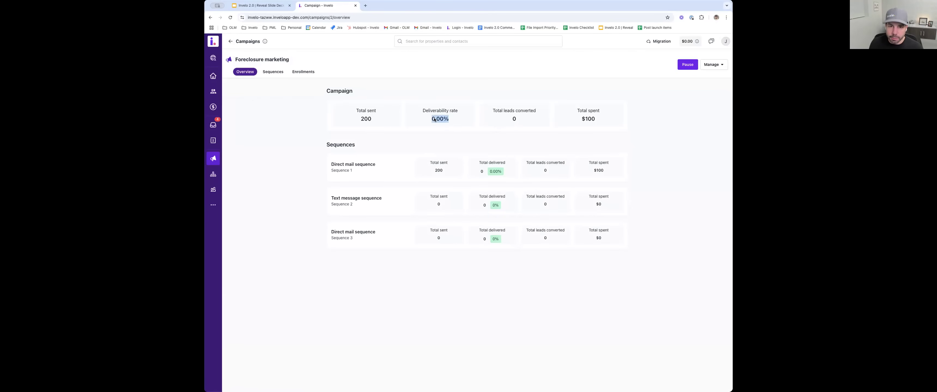
pyautogui.click(438, 116)
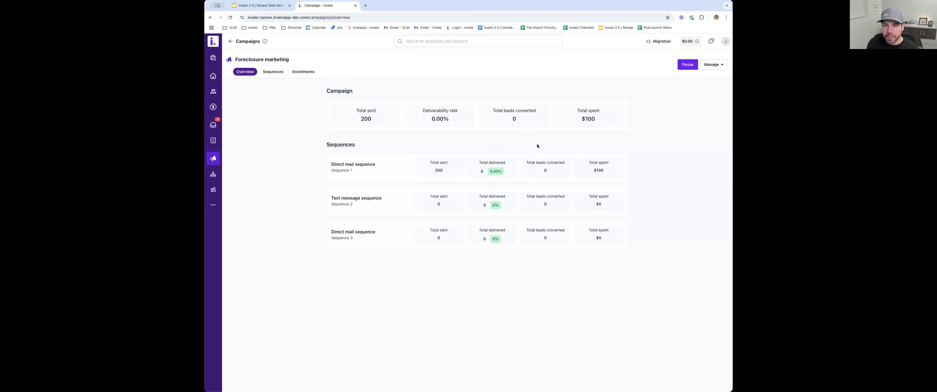
# - Review the Foreclosure marketing campaign's sequences and enrollments, check the first record's enrollment timeline, and return to the campaigns list
pyautogui.click(280, 73)
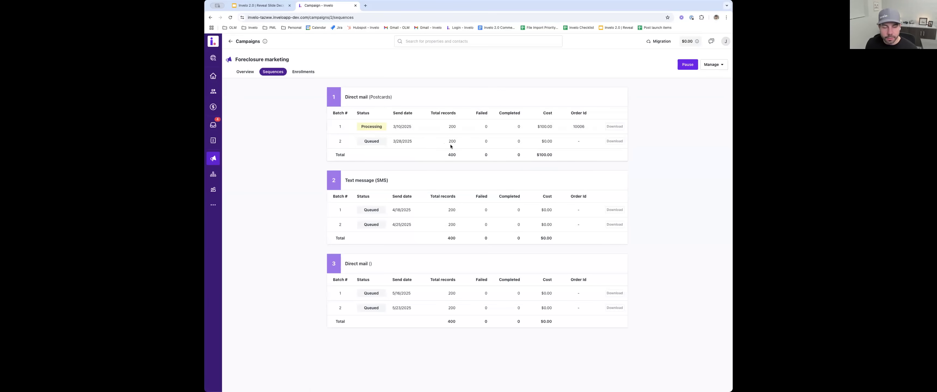
pyautogui.doubleClick(371, 126)
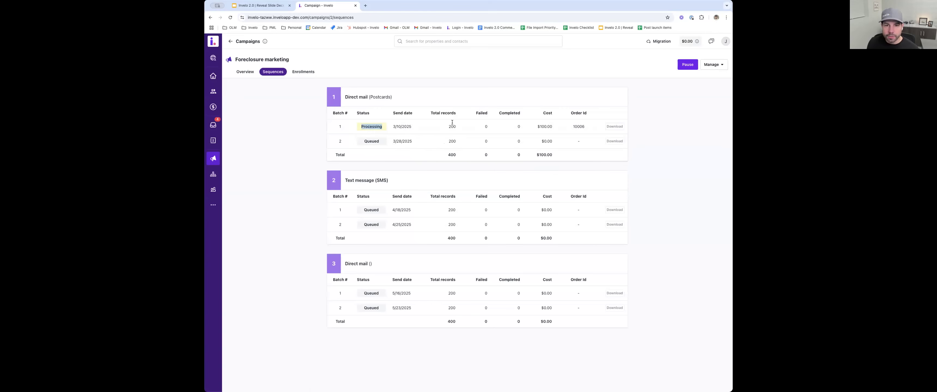
pyautogui.click(436, 128)
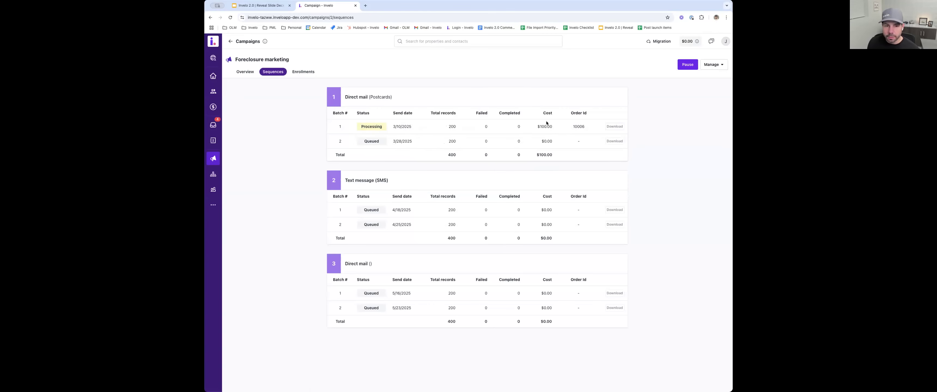
pyautogui.click(308, 73)
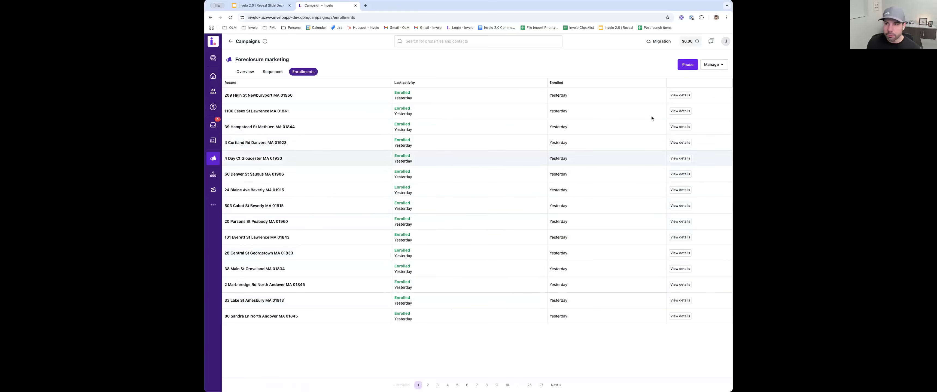
pyautogui.click(679, 95)
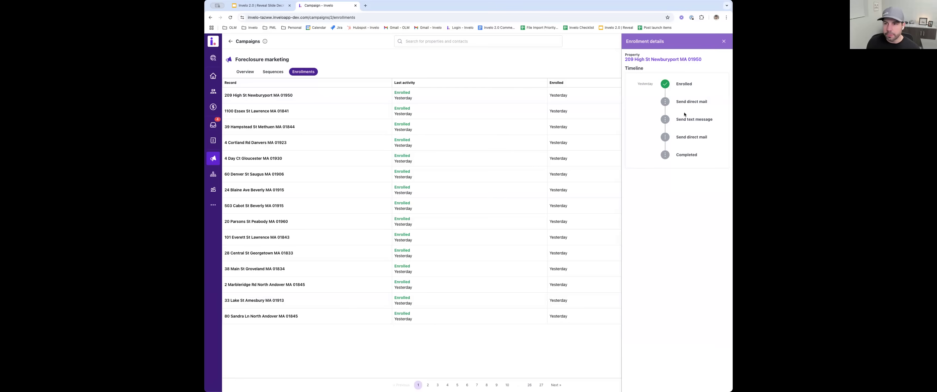
pyautogui.click(723, 39)
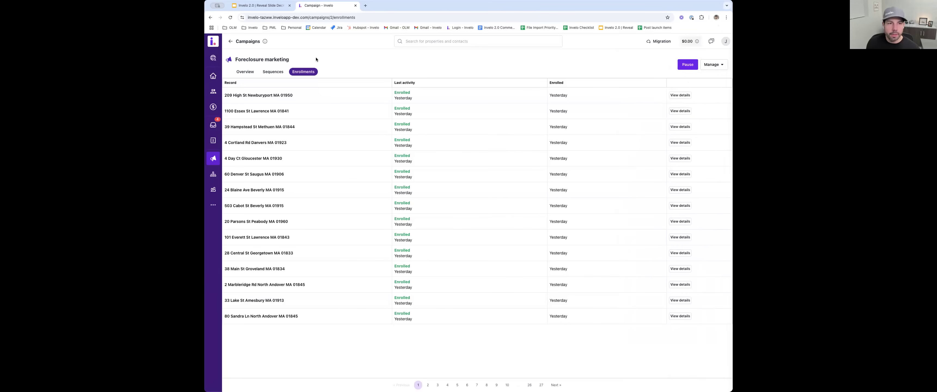
pyautogui.click(230, 42)
# - Create a campaign for property owners and start its enrollment filter with the condition that the created date is today
pyautogui.click(237, 58)
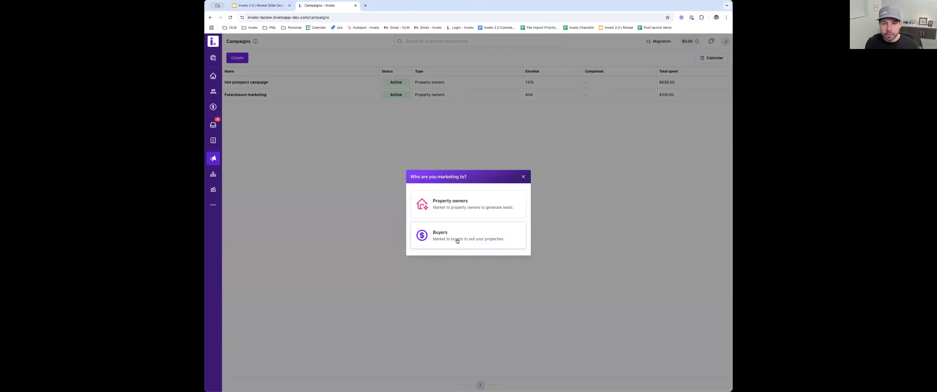
pyautogui.click(456, 206)
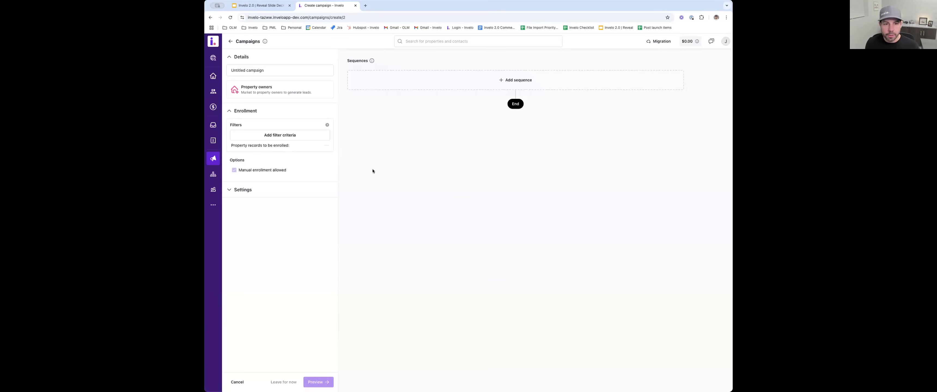
pyautogui.click(275, 136)
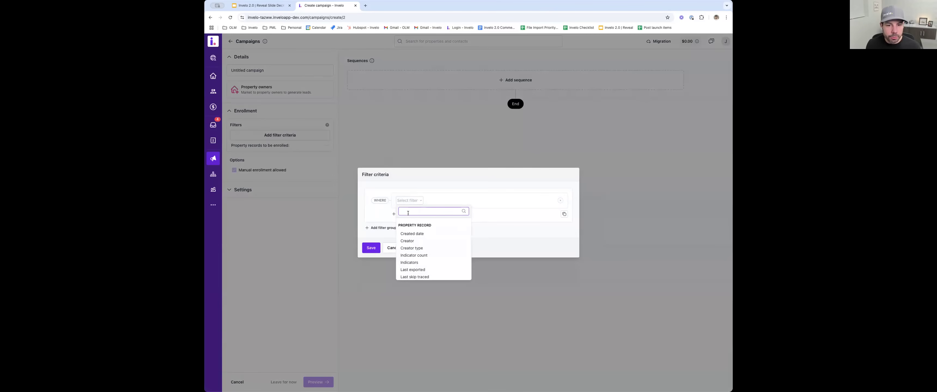
pyautogui.click(412, 234)
pyautogui.click(436, 215)
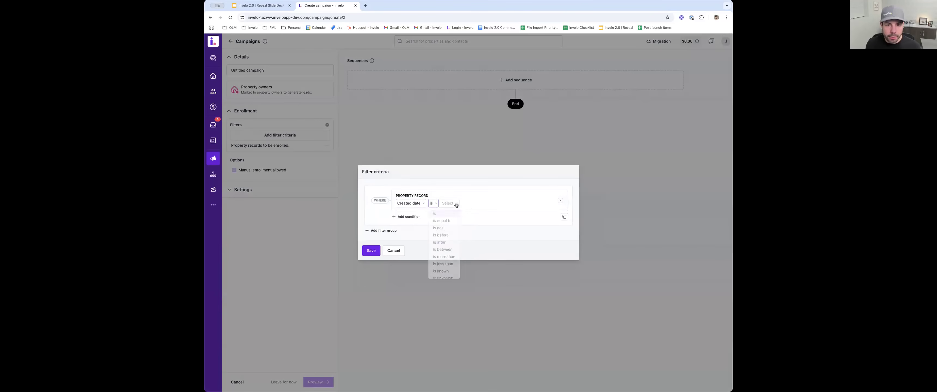
pyautogui.click(452, 226)
# - Add an enrollment condition that Indicators is any of Absentee owners
pyautogui.click(409, 217)
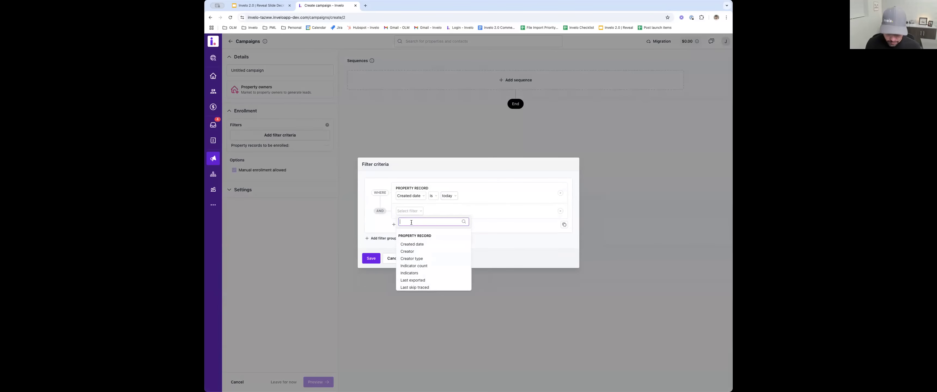
pyautogui.write('indic')
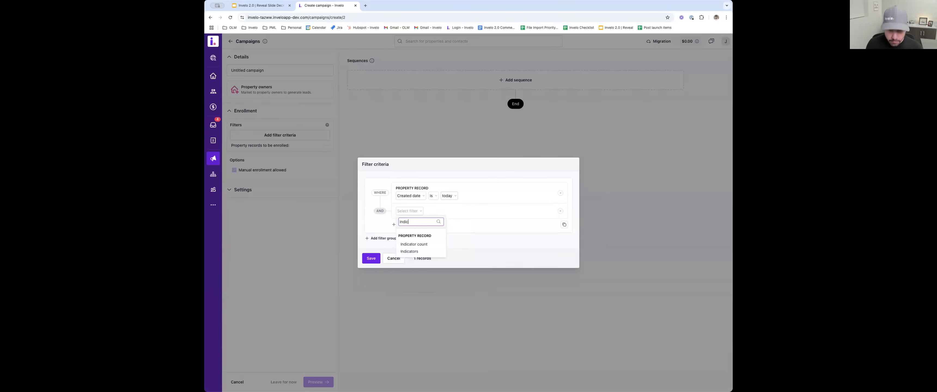
pyautogui.click(413, 251)
pyautogui.click(432, 214)
pyautogui.click(432, 224)
pyautogui.click(456, 214)
pyautogui.click(453, 239)
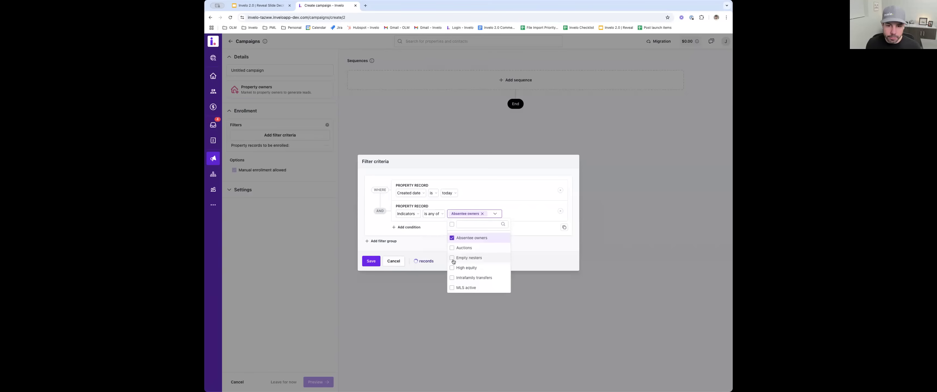
# - Include Auctions, Preforeclosure and Vacant in the Indicators condition and save the filter criteria
pyautogui.scroll(-1, 453, 261)
pyautogui.scroll(1, 453, 261)
pyautogui.click(453, 248)
pyautogui.scroll(-5, 452, 261)
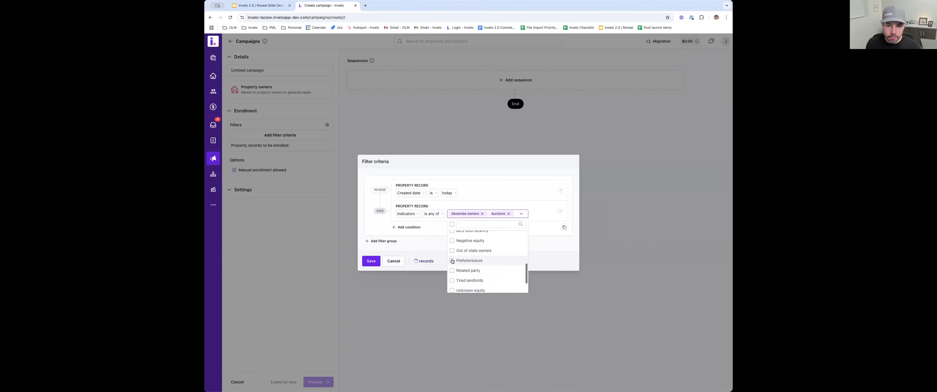
pyautogui.click(452, 261)
pyautogui.scroll(-3, 452, 264)
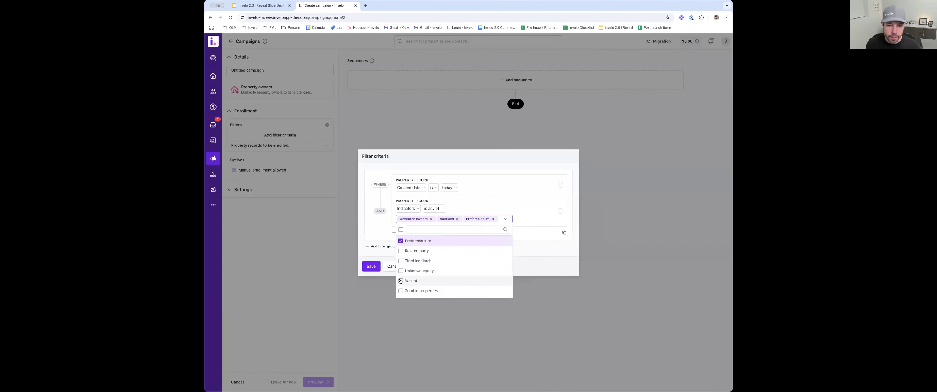
pyautogui.click(401, 281)
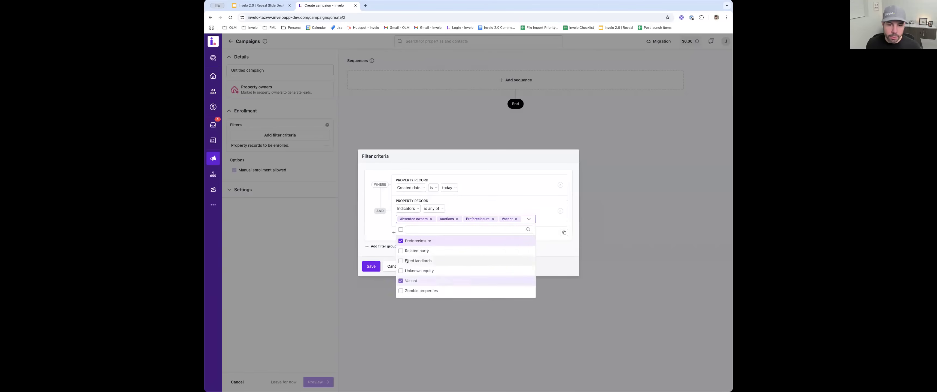
pyautogui.click(376, 239)
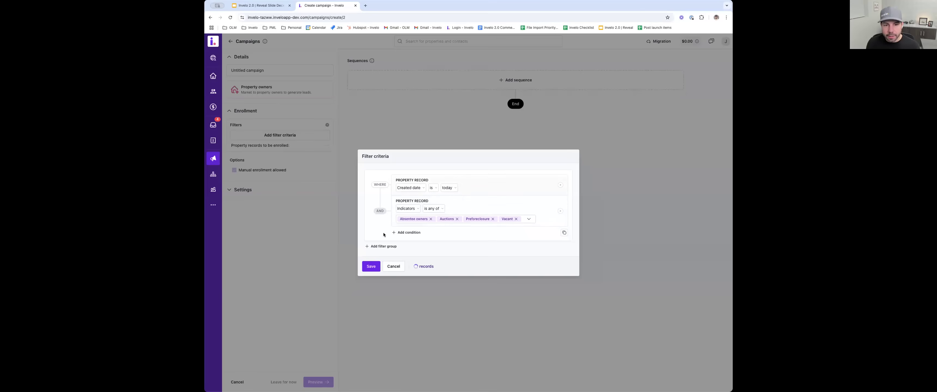
pyautogui.click(371, 267)
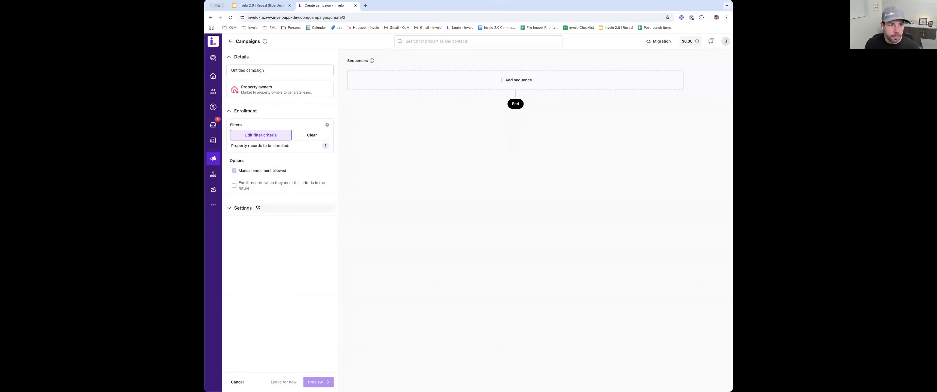
# - Set the campaign's batching to send in batches over time, with 1,000 minimum and 1,000 maximum records every 1 week
pyautogui.click(291, 209)
pyautogui.scroll(-1, 248, 221)
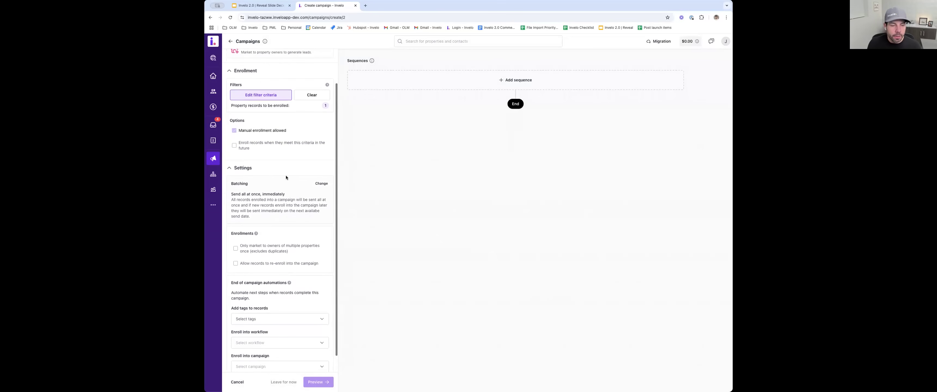
pyautogui.click(321, 184)
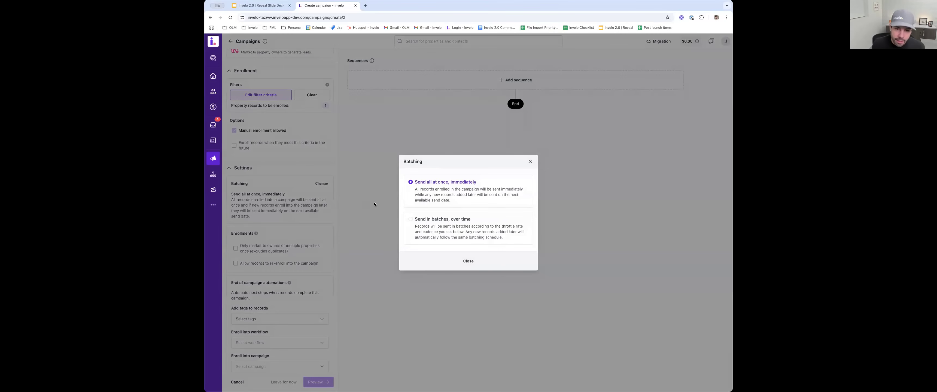
pyautogui.click(417, 220)
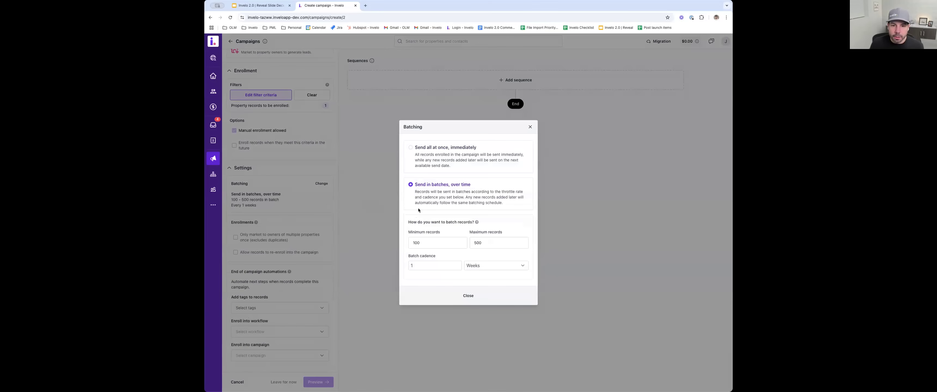
pyautogui.moveTo(424, 244); pyautogui.dragTo(412, 242)
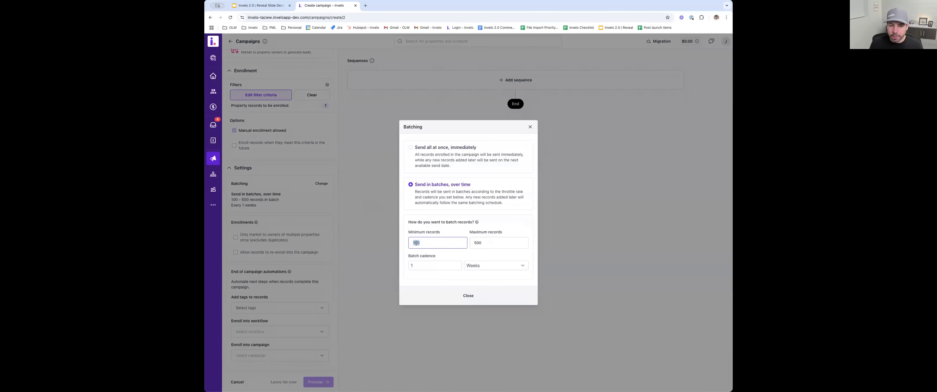
pyautogui.write('1000')
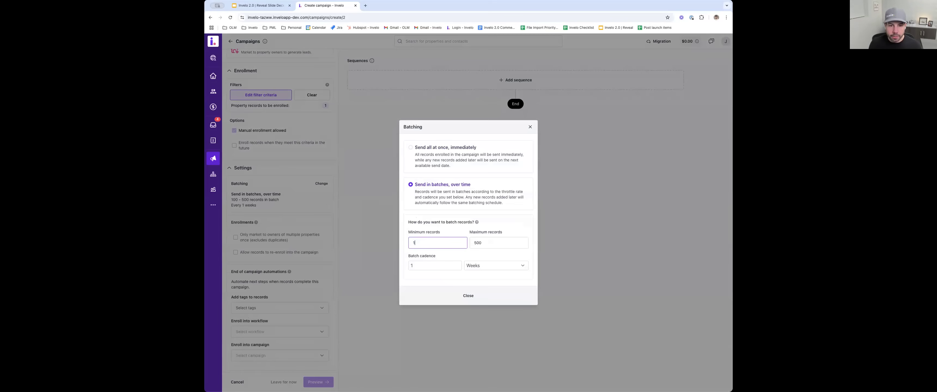
pyautogui.press('Tab')
pyautogui.write('10')
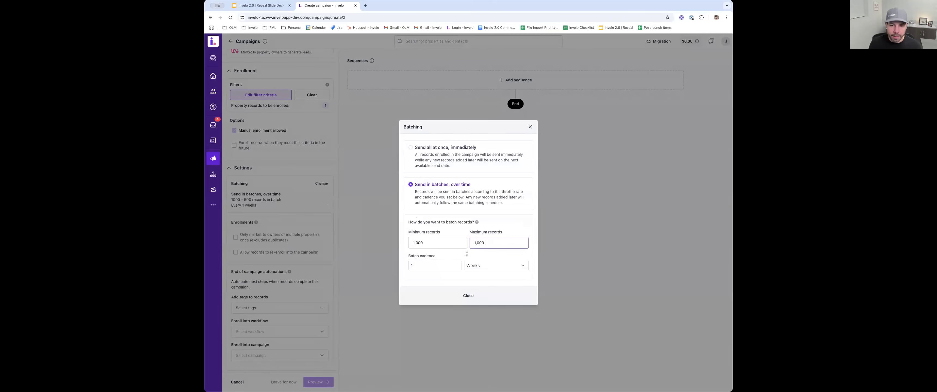
pyautogui.click(433, 266)
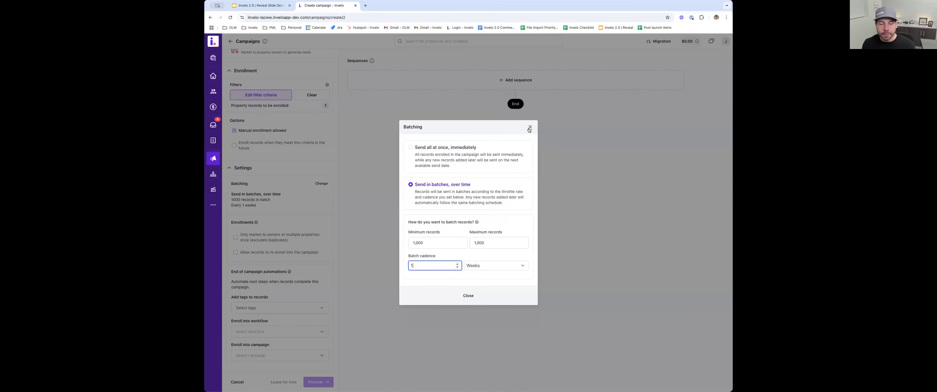
pyautogui.click(530, 127)
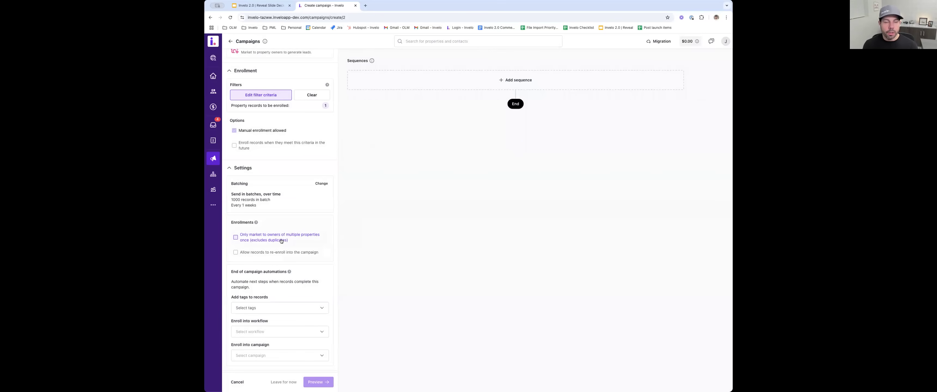
# - Limit enrollments to market only once to owners of multiple properties, and check the tag choices in the end of campaign automations
pyautogui.click(236, 237)
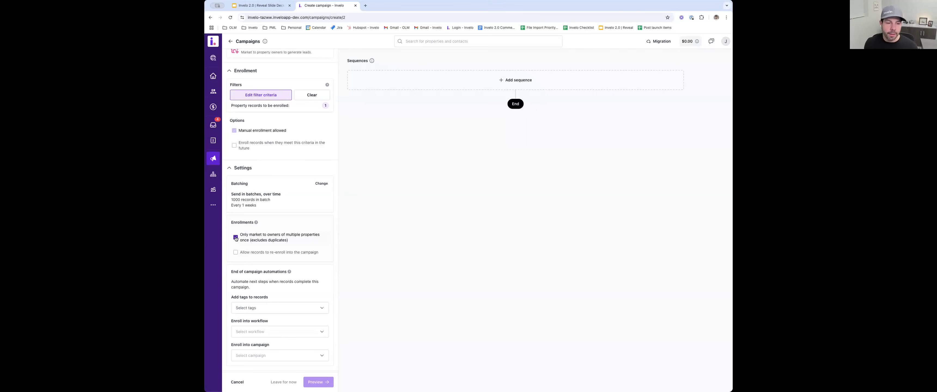
pyautogui.scroll(-1, 293, 264)
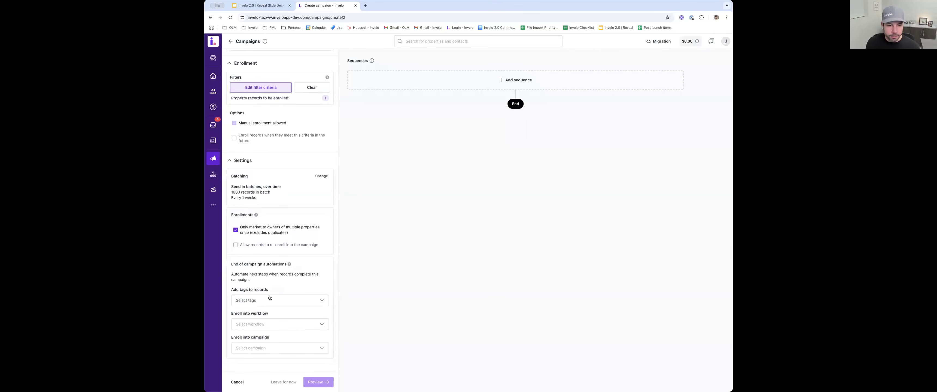
pyautogui.click(277, 303)
pyautogui.click(265, 280)
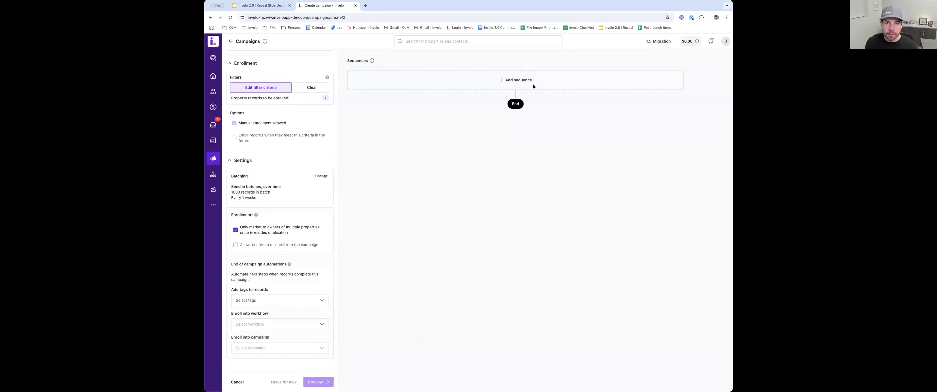
# - Add a text message sequence to the campaign using the General marketing sender profile
pyautogui.click(518, 81)
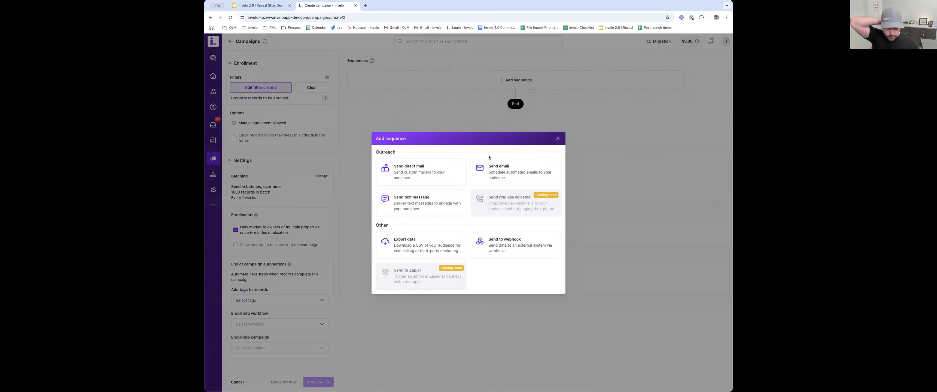
pyautogui.click(423, 202)
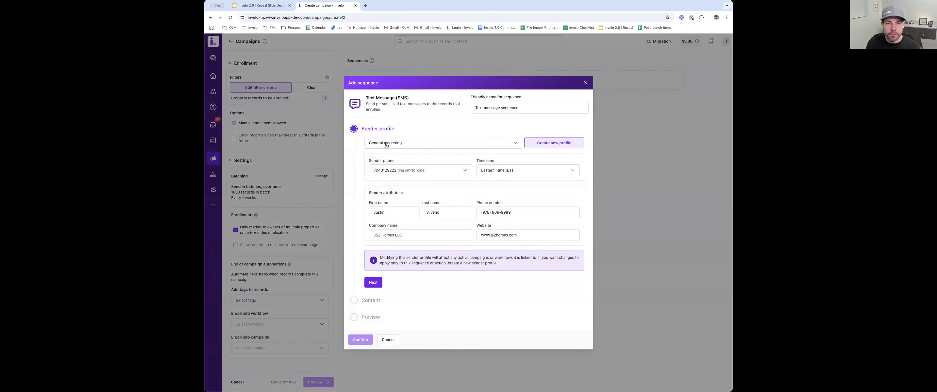
pyautogui.click(515, 144)
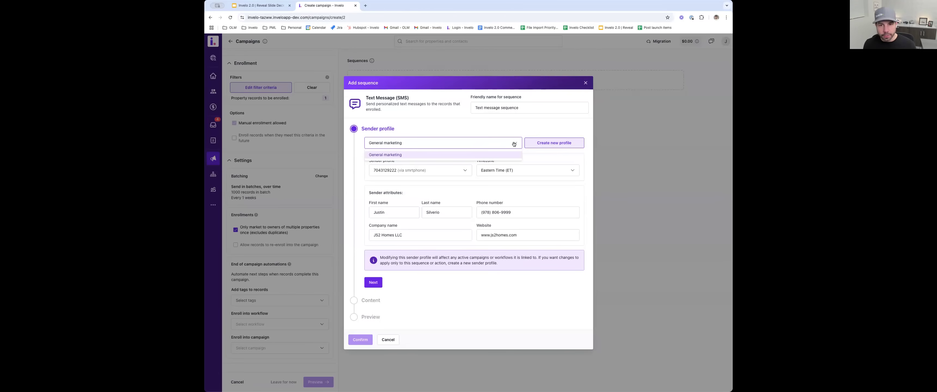
pyautogui.click(419, 155)
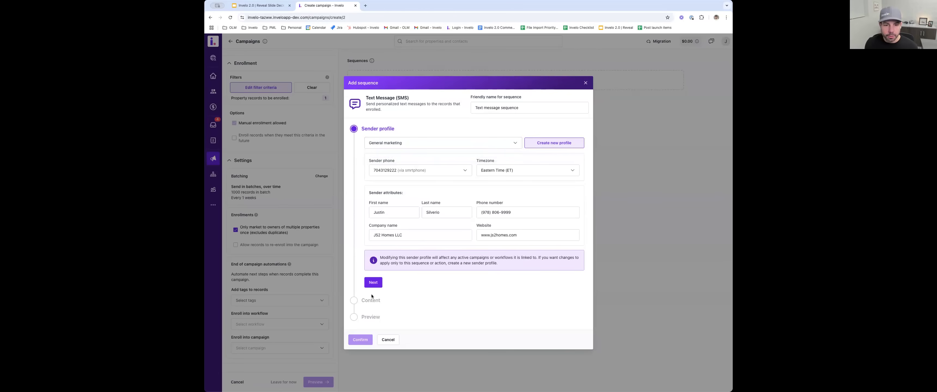
pyautogui.click(374, 283)
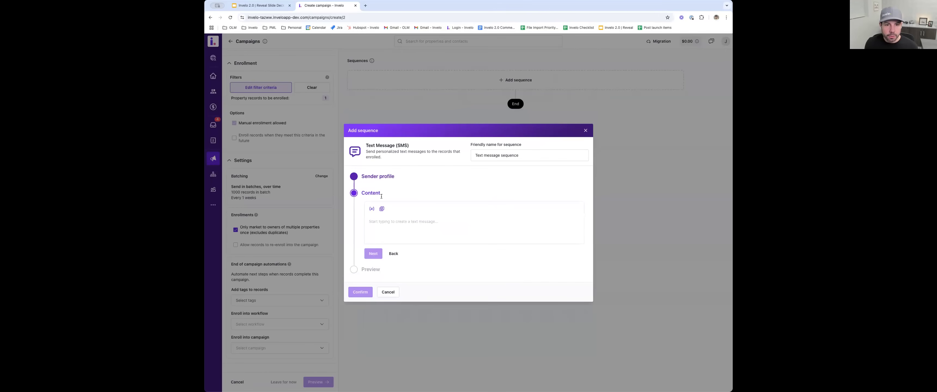
# - Fill the text message from the cash offer template, agree to the terms in the preview, and confirm the sequence
pyautogui.click(375, 222)
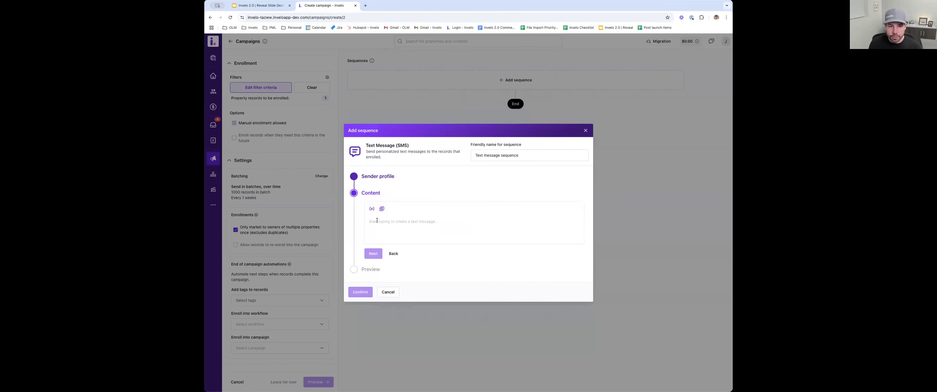
pyautogui.click(382, 209)
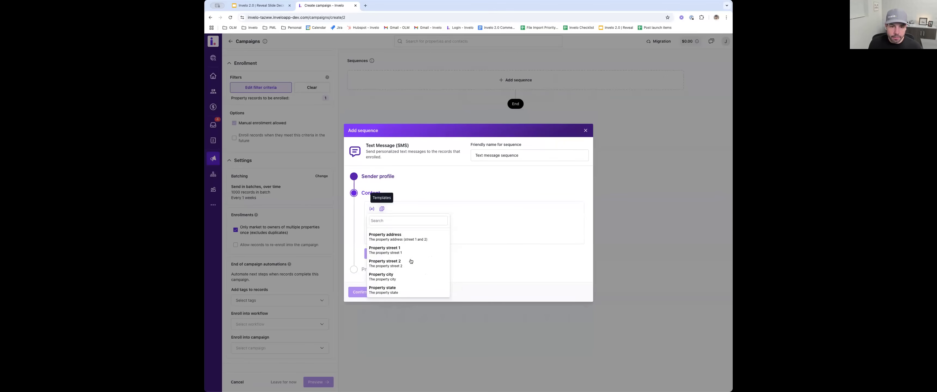
pyautogui.click(410, 257)
pyautogui.click(372, 254)
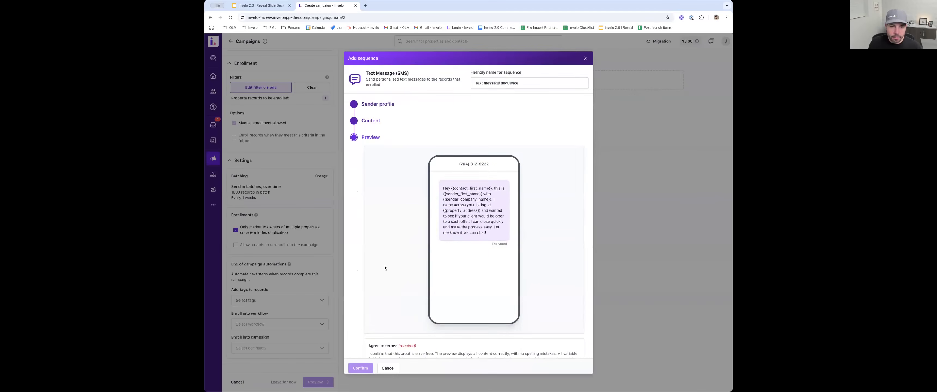
pyautogui.scroll(-1, 449, 200)
pyautogui.click(371, 343)
pyautogui.click(360, 368)
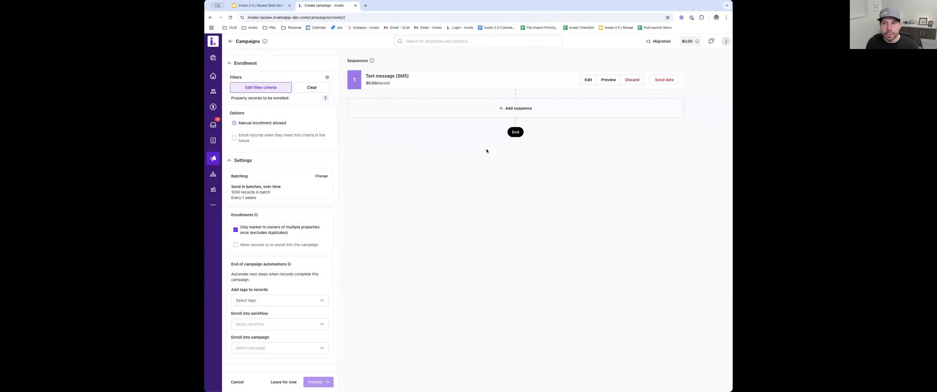
# - Set the text message sequence's first send date to 03/12/2025, and view the sequence types available for a second one
pyautogui.click(658, 80)
pyautogui.click(641, 104)
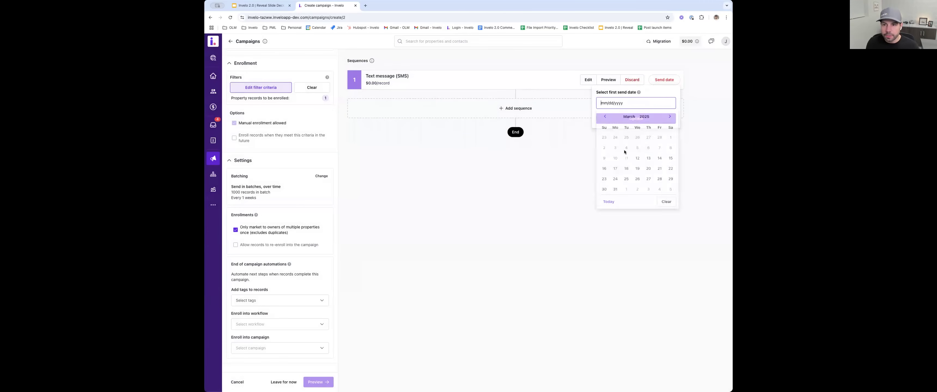
pyautogui.click(649, 161)
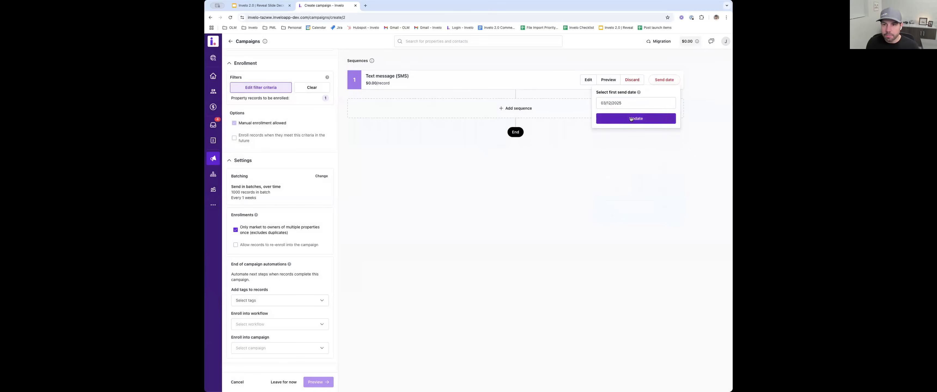
pyautogui.click(633, 119)
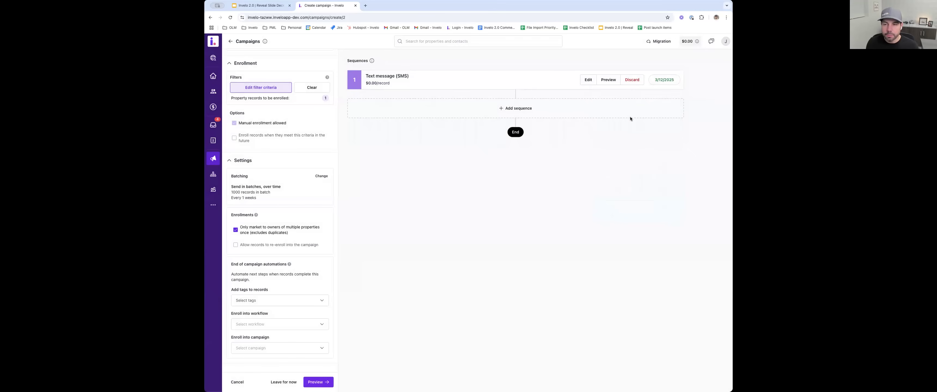
pyautogui.click(530, 108)
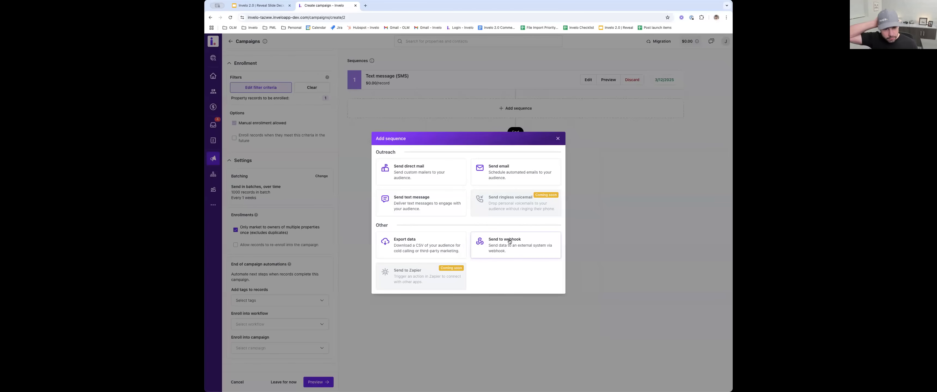
pyautogui.click(557, 139)
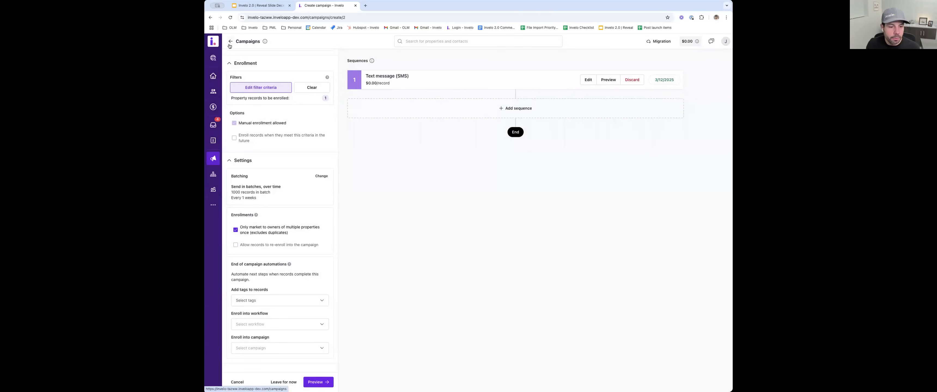
# - Leave the campaign builder and review the scheduled mailers and messages for March through May 2025 in the marketing calendar
pyautogui.click(243, 377)
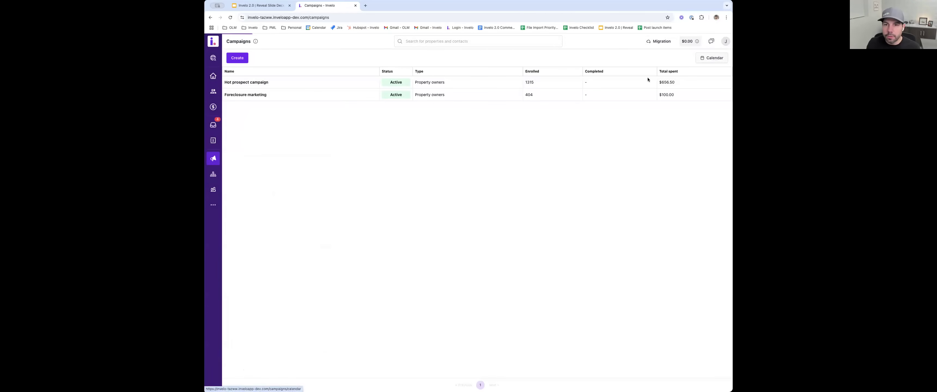
pyautogui.click(724, 57)
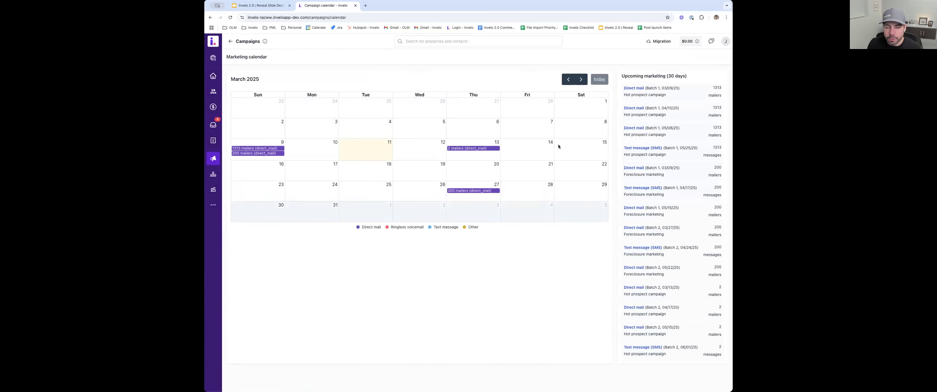
pyautogui.scroll(-1, 672, 111)
pyautogui.scroll(1, 653, 85)
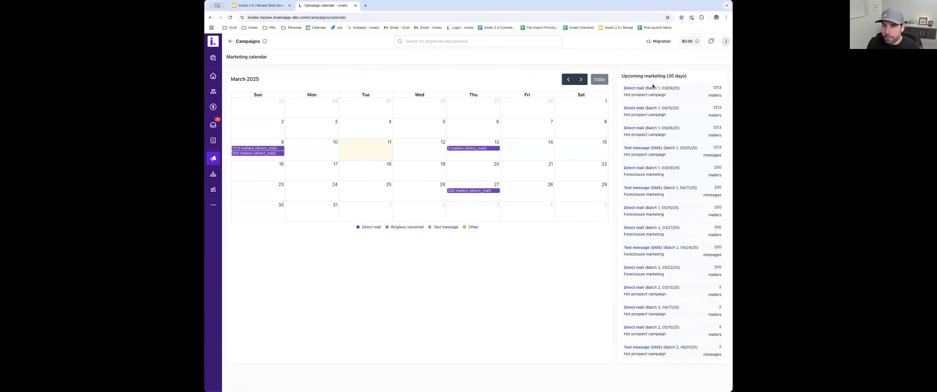
pyautogui.click(581, 79)
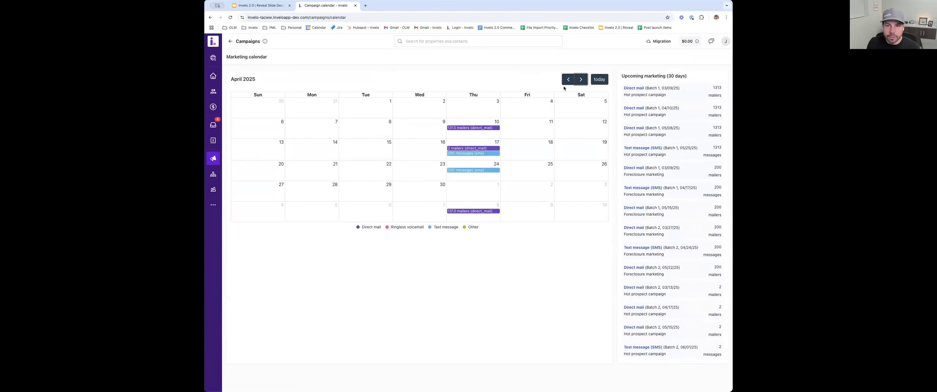
pyautogui.click(581, 79)
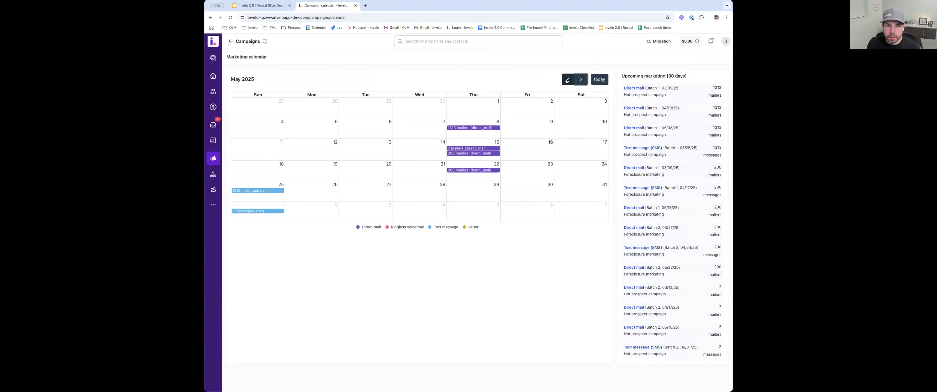
pyautogui.click(567, 80)
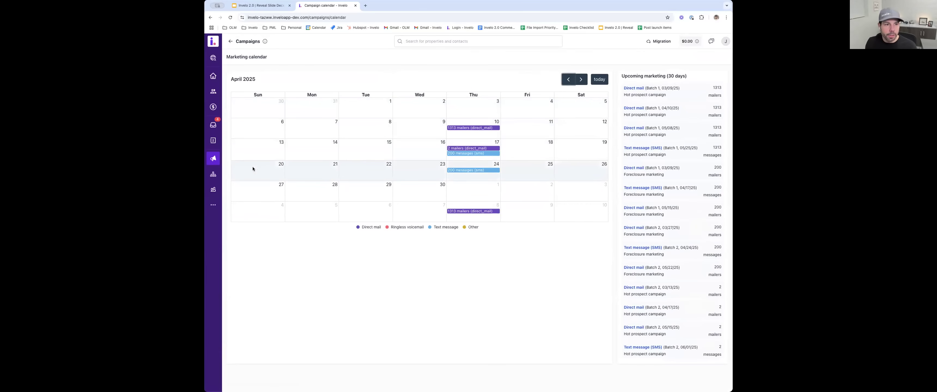
# - Review the General lead follow-up workflow's trigger and actions in its editor, and return to the workflows list
pyautogui.click(213, 175)
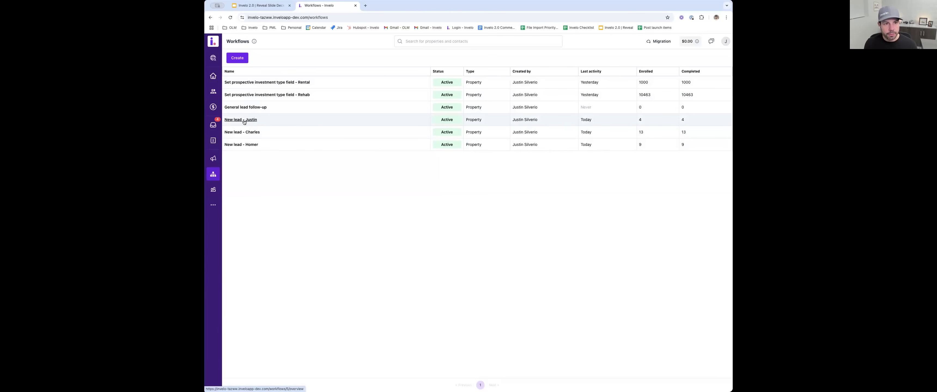
pyautogui.click(248, 107)
pyautogui.click(268, 71)
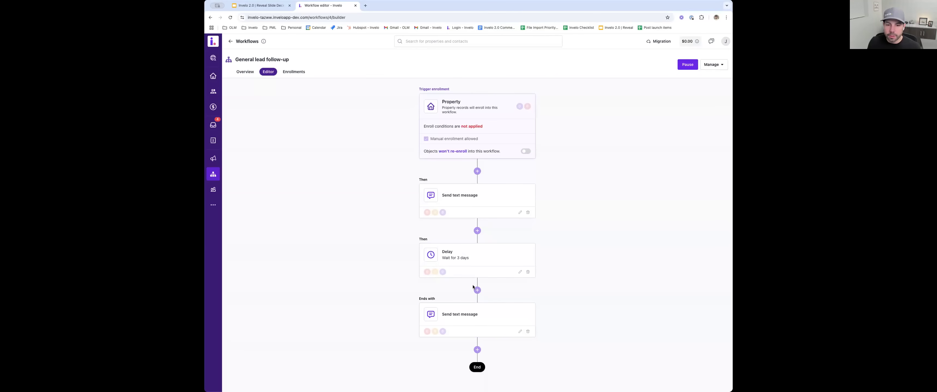
pyautogui.click(231, 41)
# - Start a new property workflow to review its available actions, leave it unsaved, and check the record types a workflow can start with
pyautogui.click(238, 58)
pyautogui.click(452, 190)
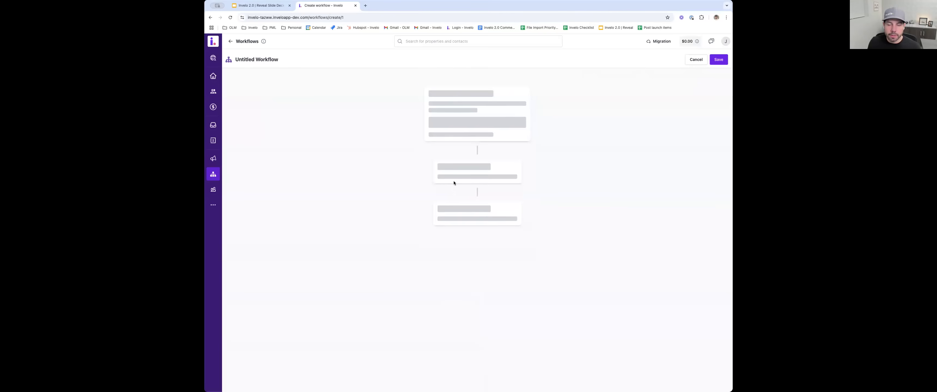
pyautogui.click(477, 166)
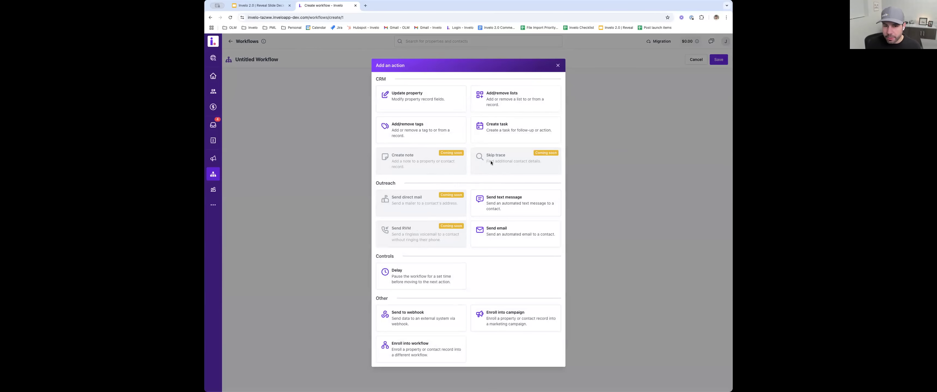
pyautogui.press('Escape')
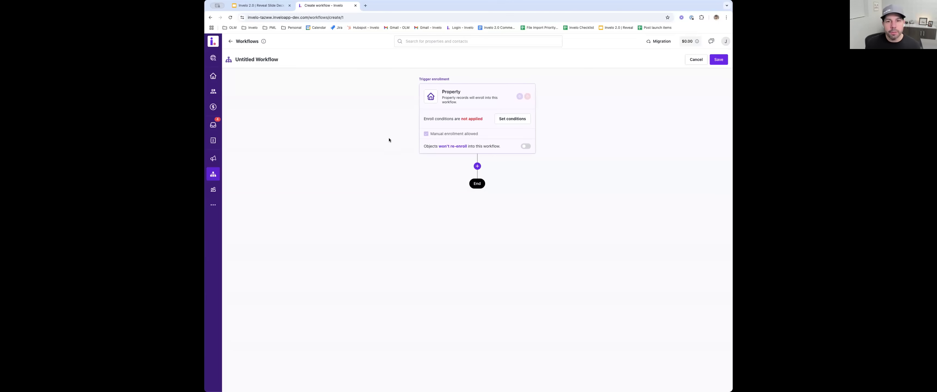
pyautogui.click(230, 42)
pyautogui.click(237, 58)
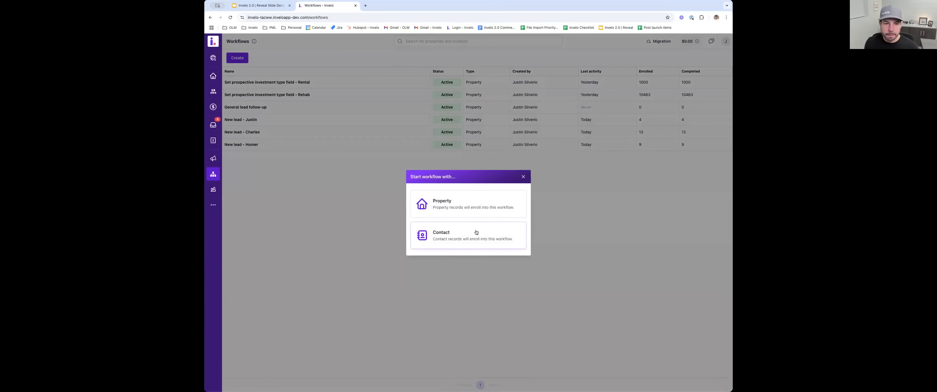
pyautogui.click(523, 178)
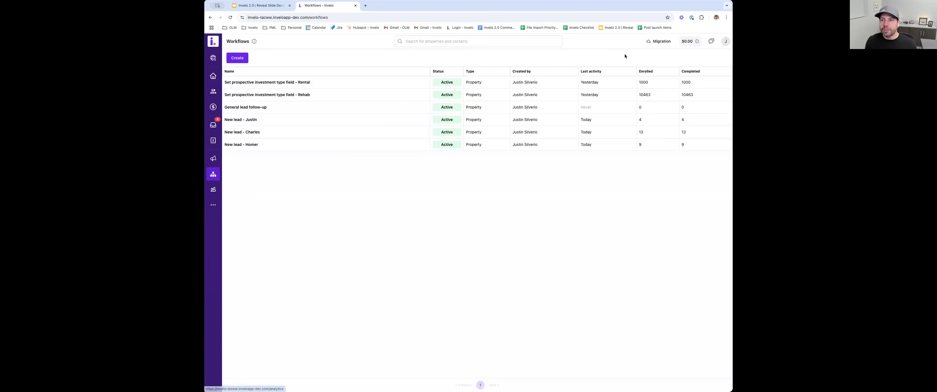
# - In the settings' template library, create a 4" x 6" postcard template named hgur and open it in the design editor
pyautogui.click(725, 41)
pyautogui.click(680, 112)
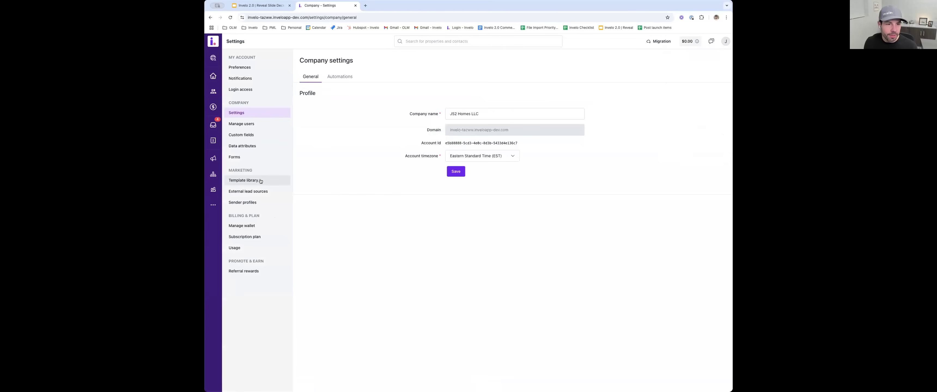
pyautogui.click(243, 180)
pyautogui.click(311, 93)
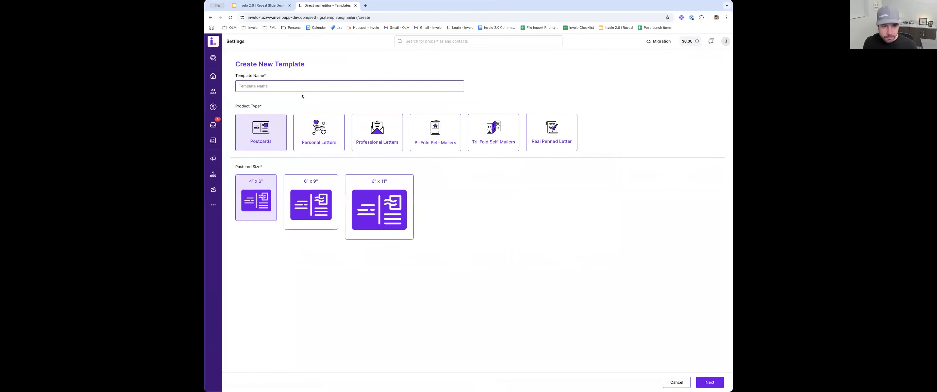
pyautogui.write('hgur')
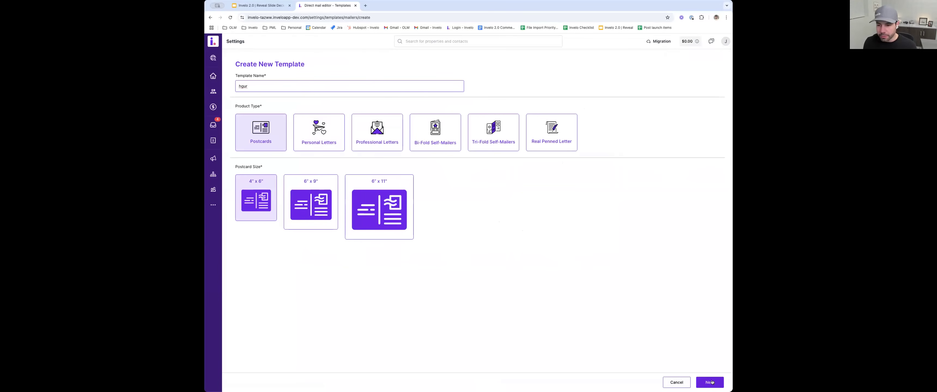
pyautogui.moveTo(712, 383); pyautogui.dragTo(583, 279)
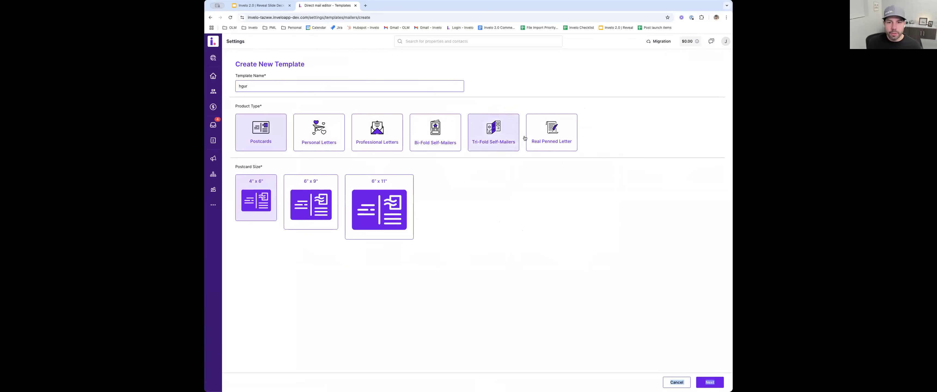
pyautogui.click(486, 283)
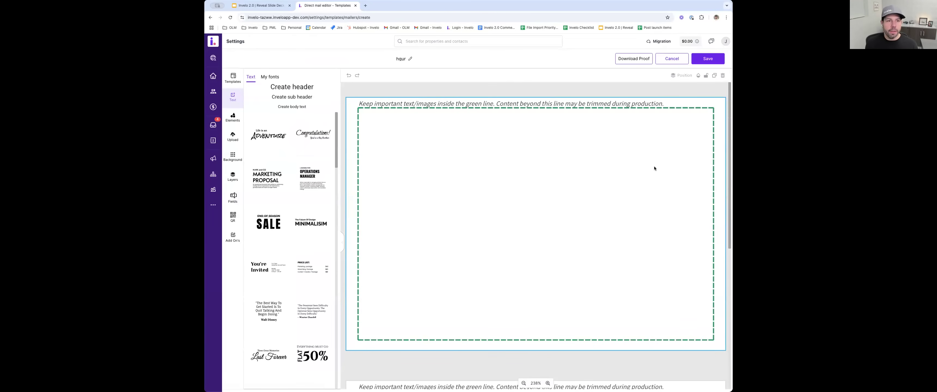
# - Browse the Invelo postcard templates and filter them by the Pre-foreclosure category
pyautogui.click(233, 78)
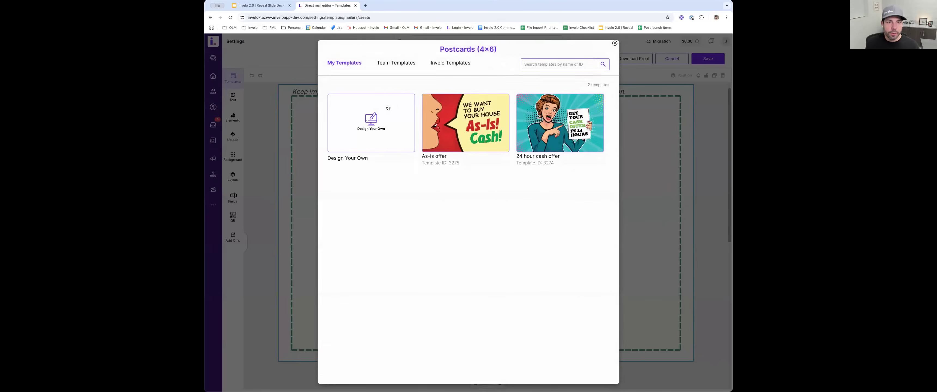
pyautogui.click(446, 64)
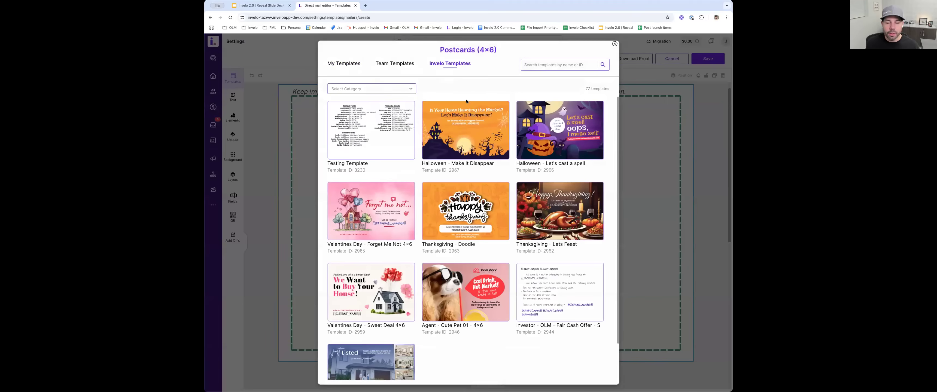
pyautogui.click(376, 90)
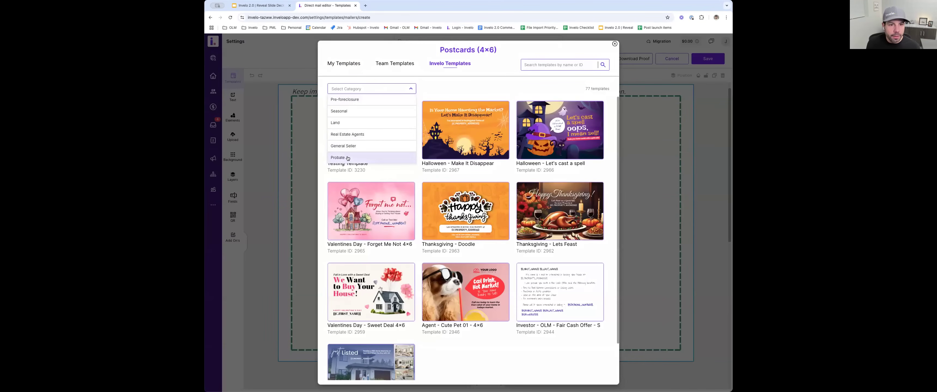
pyautogui.click(350, 101)
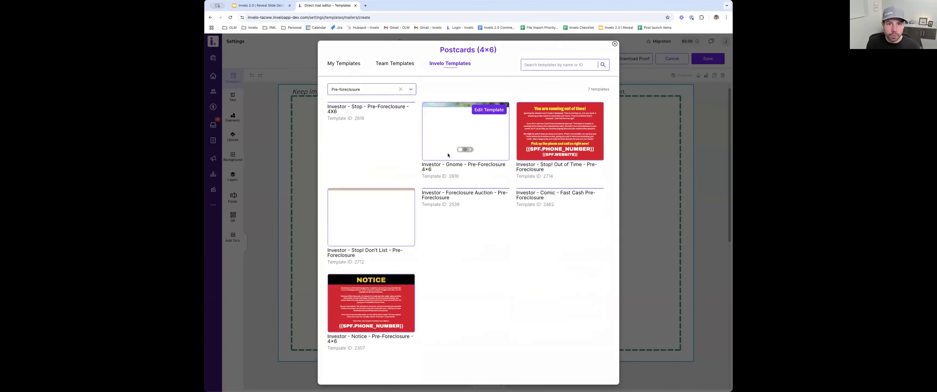
# - Filter the Invelo templates by Land and replace the blank postcard with the We Buy Land for Cash design
pyautogui.click(371, 88)
pyautogui.click(349, 120)
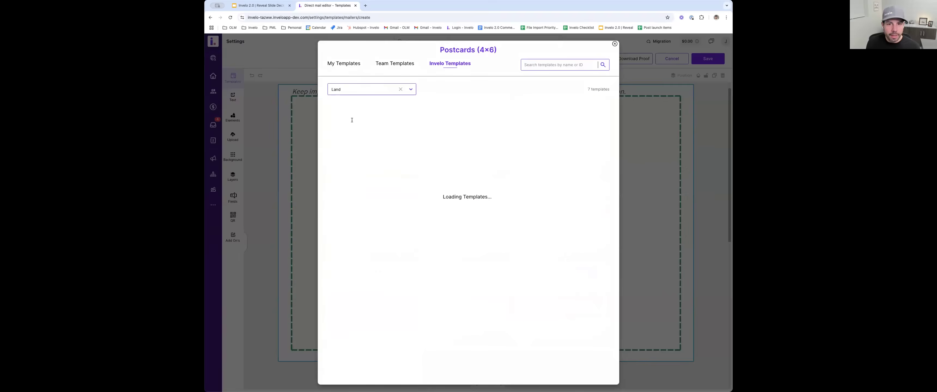
pyautogui.click(473, 129)
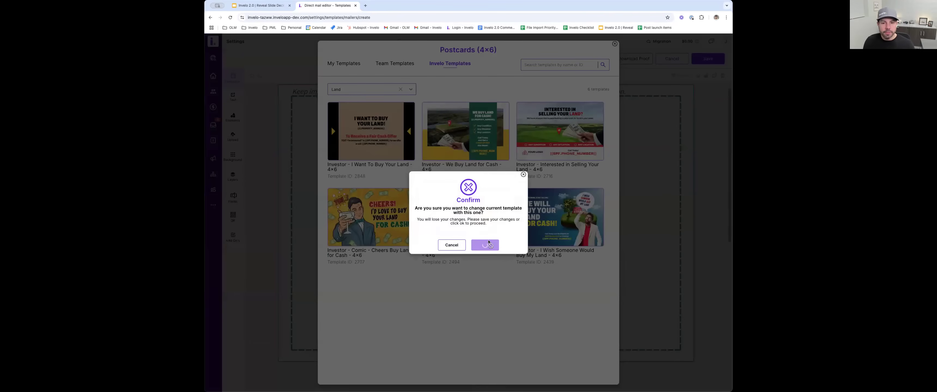
pyautogui.click(487, 244)
# - Inspect the editable text on the postcard's front and highlight the property address placeholder in the letter on its back
pyautogui.click(592, 194)
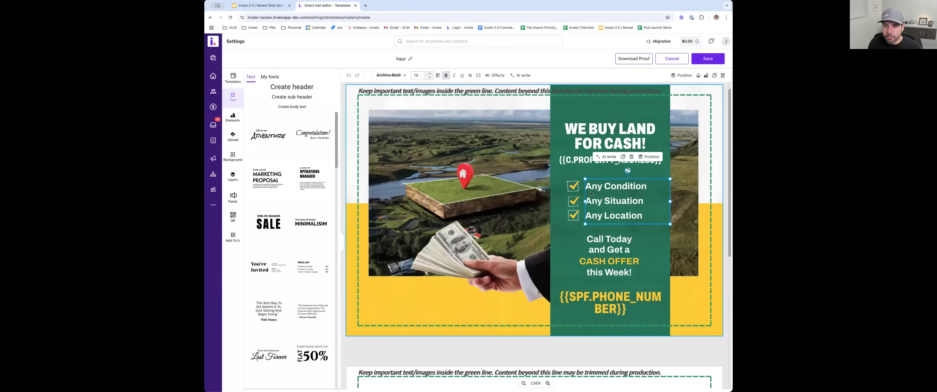
pyautogui.doubleClick(594, 187)
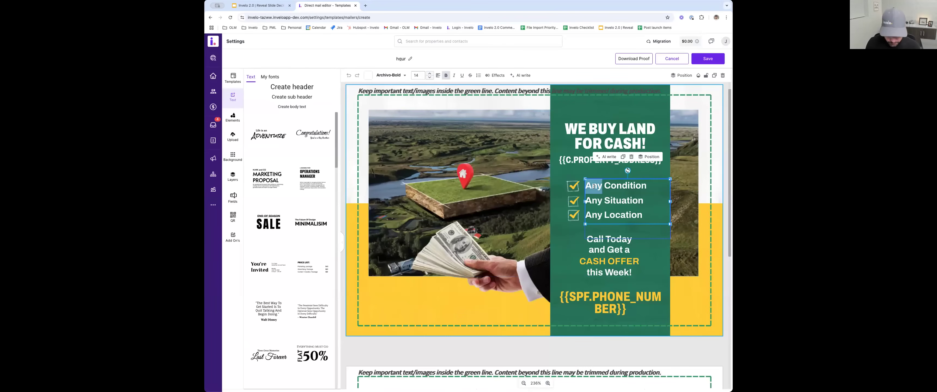
pyautogui.moveTo(628, 170); pyautogui.dragTo(605, 180)
pyautogui.scroll(-6, 532, 236)
pyautogui.scroll(-1, 532, 236)
pyautogui.click(408, 200)
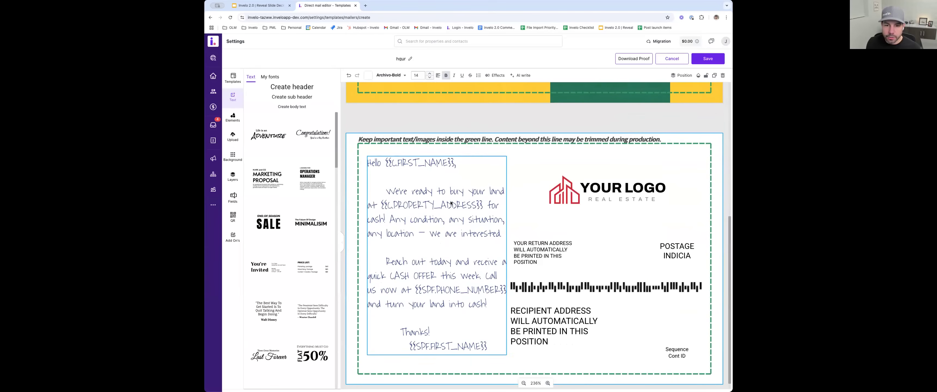
pyautogui.doubleClick(400, 202)
pyautogui.moveTo(384, 206); pyautogui.dragTo(488, 210)
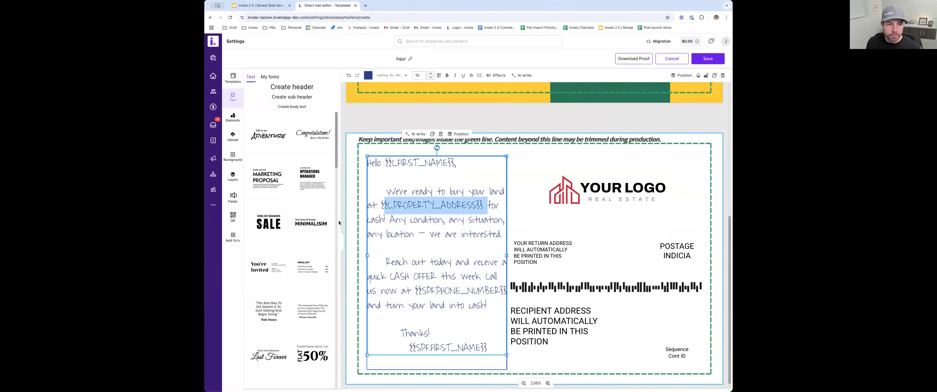
# - Review the merge fields available for the postcard, covering contact, property, sender, ownership, valuation and foreclosure data
pyautogui.click(234, 198)
pyautogui.scroll(-10, 298, 189)
pyautogui.scroll(-4, 298, 189)
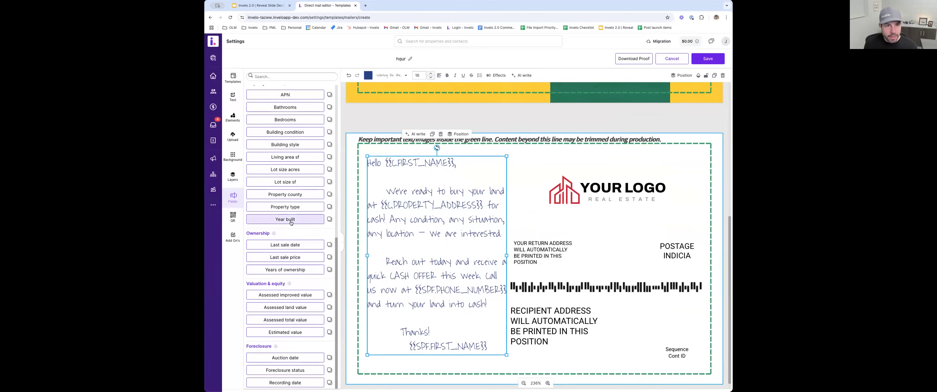
pyautogui.scroll(2, 290, 147)
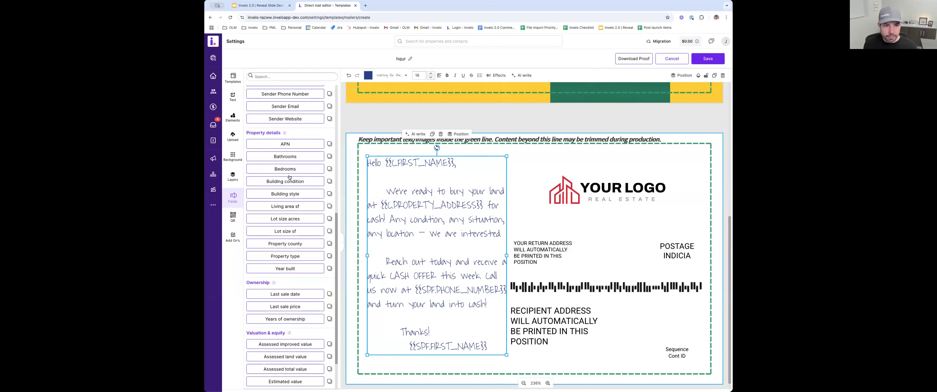
pyautogui.scroll(6, 302, 197)
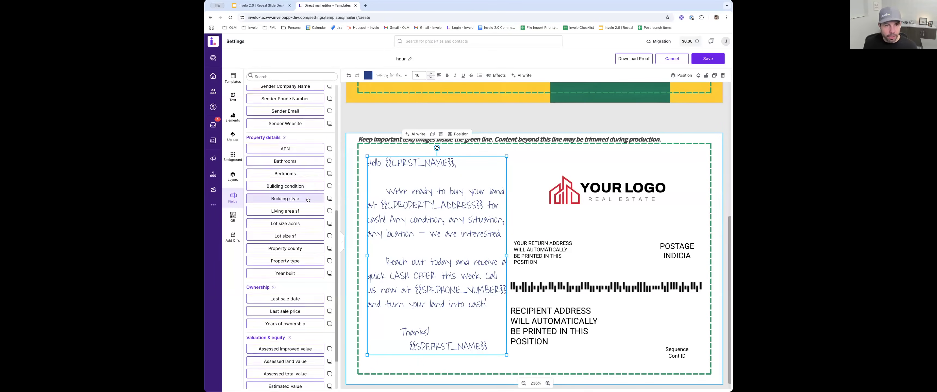
pyautogui.scroll(5, 308, 199)
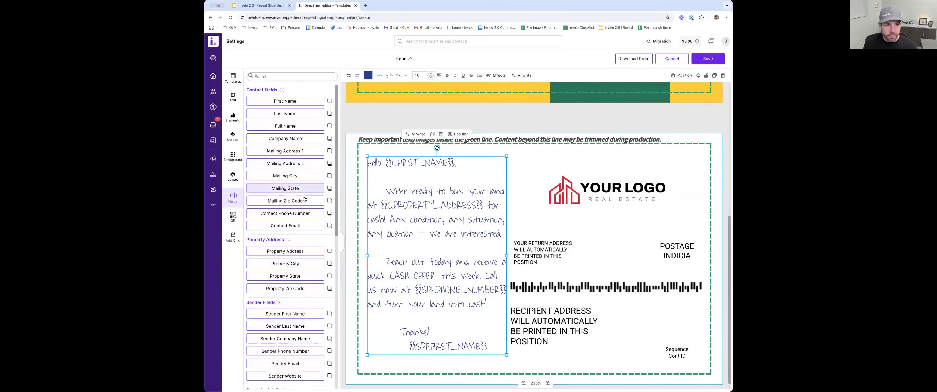
# - Add the Street View Property Image add-on to the back of the postcard, over the upper part of the letter
pyautogui.doubleClick(438, 192)
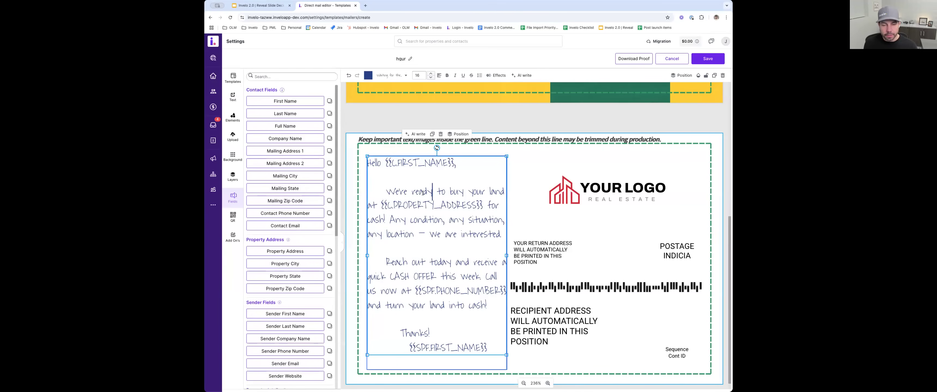
pyautogui.click(233, 236)
pyautogui.click(269, 108)
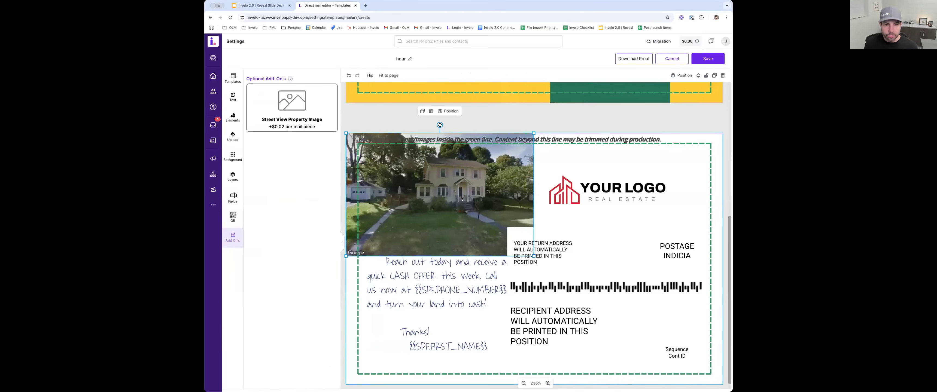
# - Begin a QR code for the postcard and set its URL to inveloapp.com
pyautogui.click(233, 216)
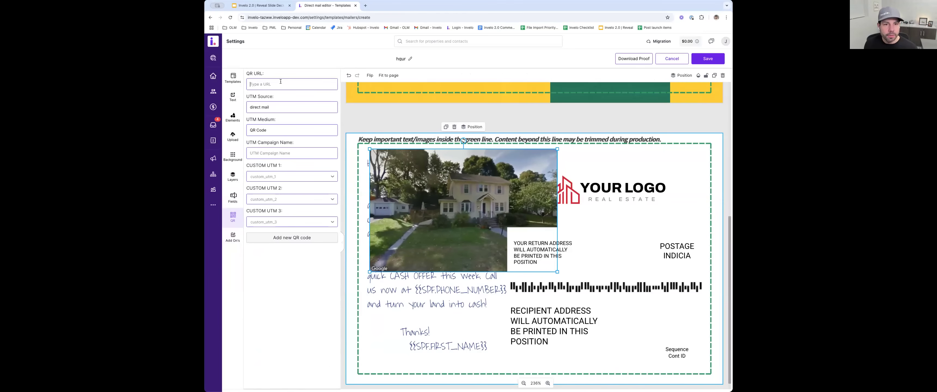
pyautogui.write('o')
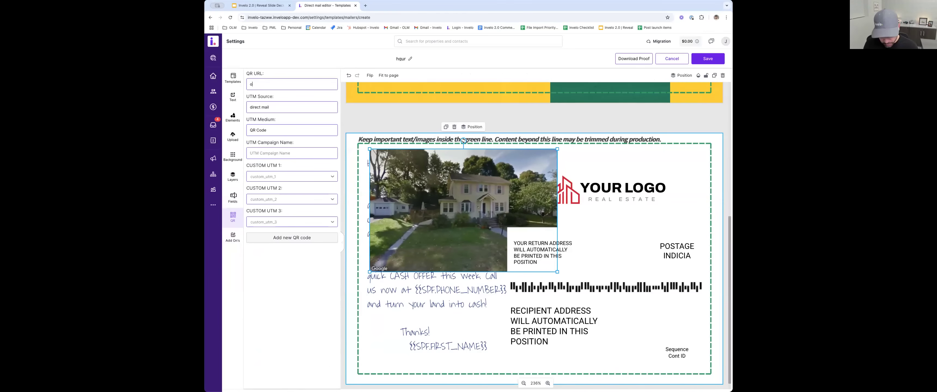
pyautogui.write('pe')
pyautogui.press('BackSpace')
pyautogui.press('BackSpace')
pyautogui.press('BackSpace')
pyautogui.write('inveloapp.com')
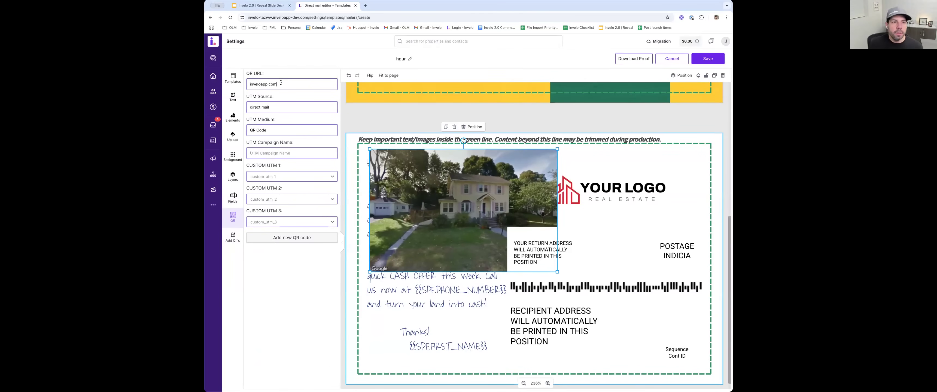
pyautogui.doubleClick(251, 82)
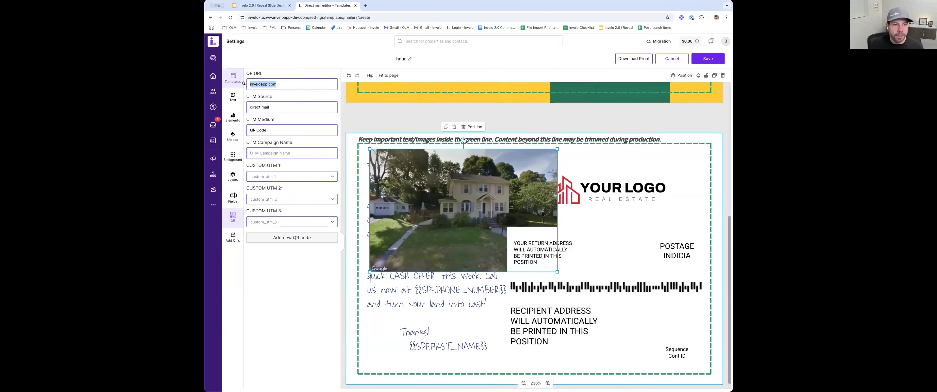
# - Set the QR code's UTM campaign name to Hot prospects
pyautogui.click(273, 107)
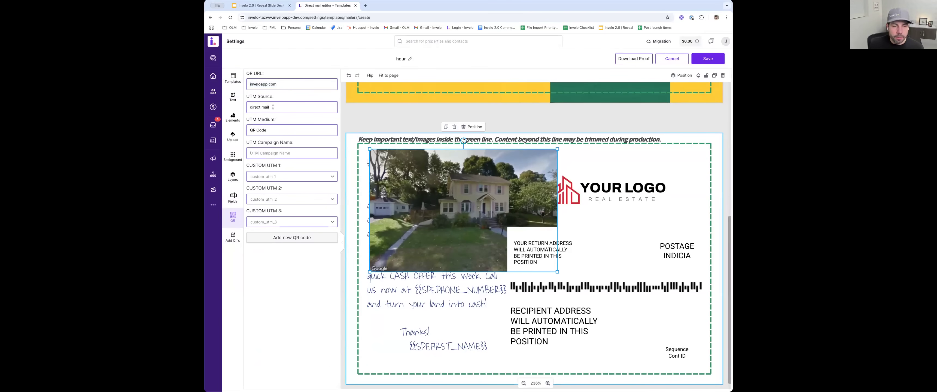
pyautogui.click(275, 153)
pyautogui.write('Hot pro')
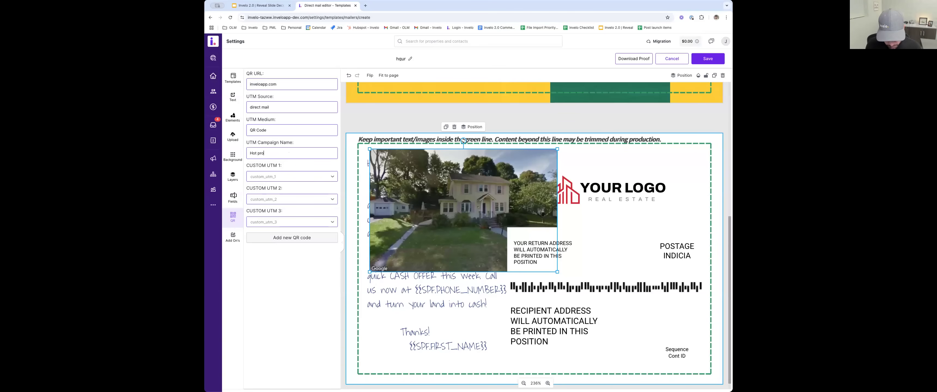
pyautogui.write('spects')
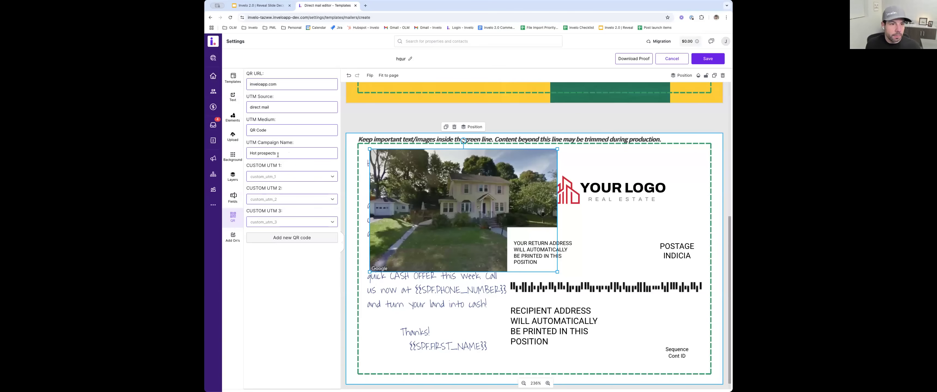
# - Set the QR code's custom UTMs to utm_c_first_name, utm_c_last_name and utm_c_address_1, and add the code to the postcard
pyautogui.click(261, 180)
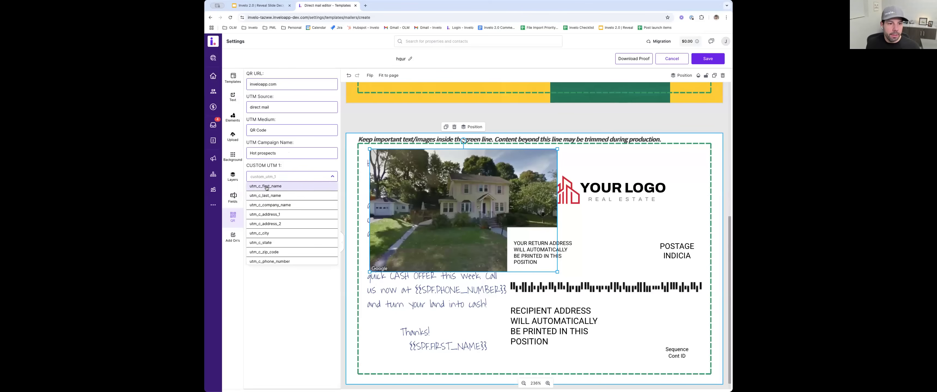
pyautogui.click(271, 186)
pyautogui.click(277, 200)
pyautogui.click(278, 219)
pyautogui.click(279, 224)
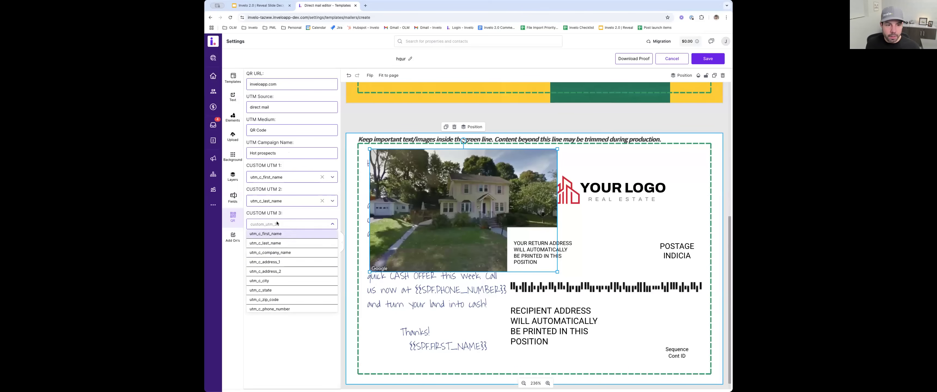
pyautogui.click(280, 262)
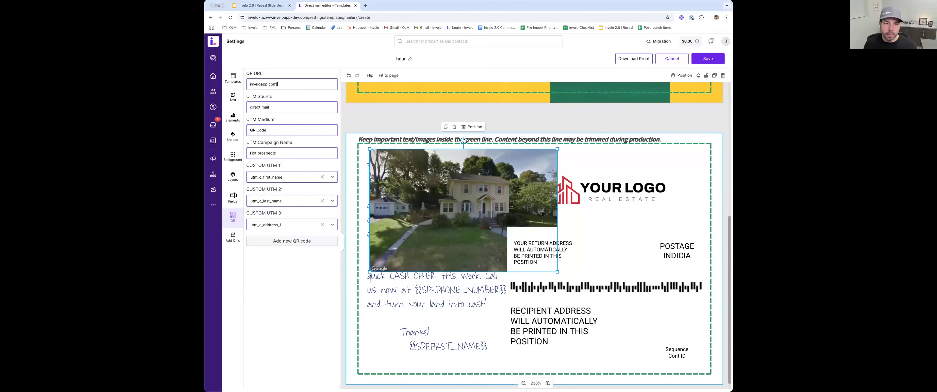
pyautogui.click(288, 243)
# - Delete the street view image and the logo from the postcard's back, and place the QR code above the return address area
pyautogui.moveTo(412, 199); pyautogui.dragTo(561, 195)
pyautogui.click(498, 207)
pyautogui.press('Delete')
pyautogui.click(570, 191)
pyautogui.press('Delete')
pyautogui.click(600, 191)
pyautogui.press('Delete')
pyautogui.click(613, 199)
pyautogui.press('Delete')
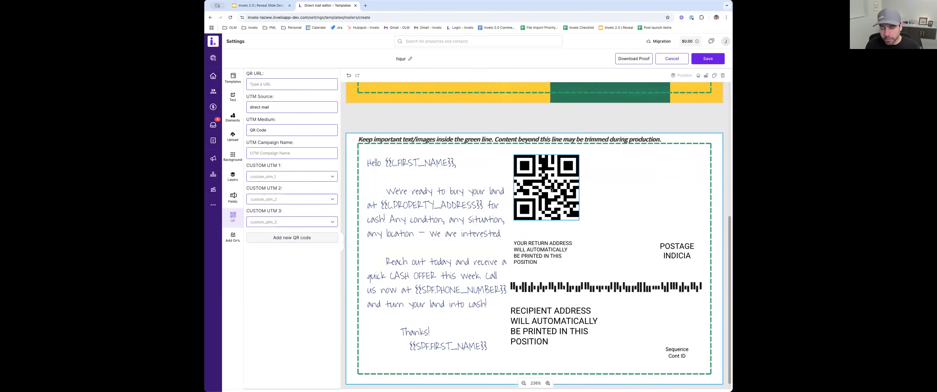
pyautogui.moveTo(559, 189); pyautogui.dragTo(598, 190)
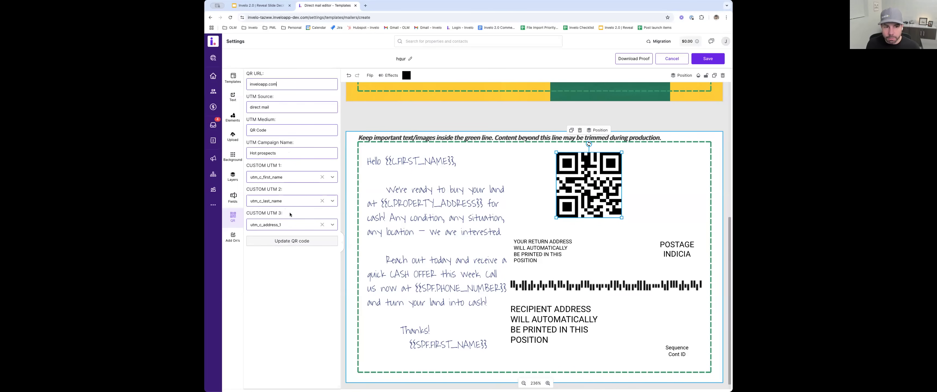
# - Check the field options for the QR code's first custom UTM, and discard the postcard template without saving
pyautogui.click(281, 179)
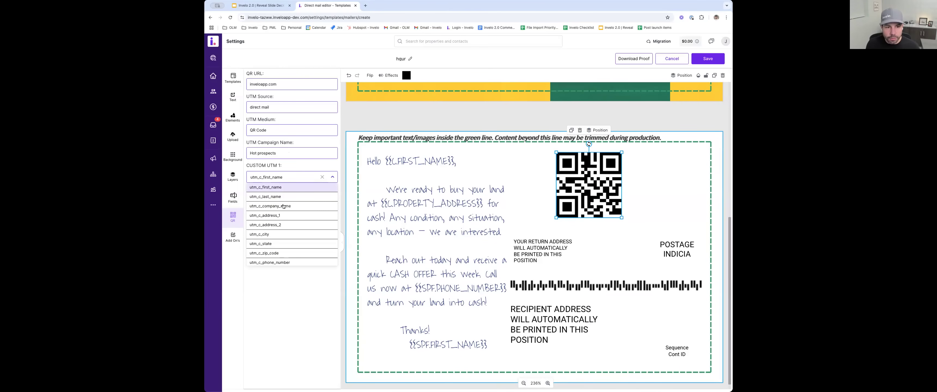
pyautogui.click(282, 179)
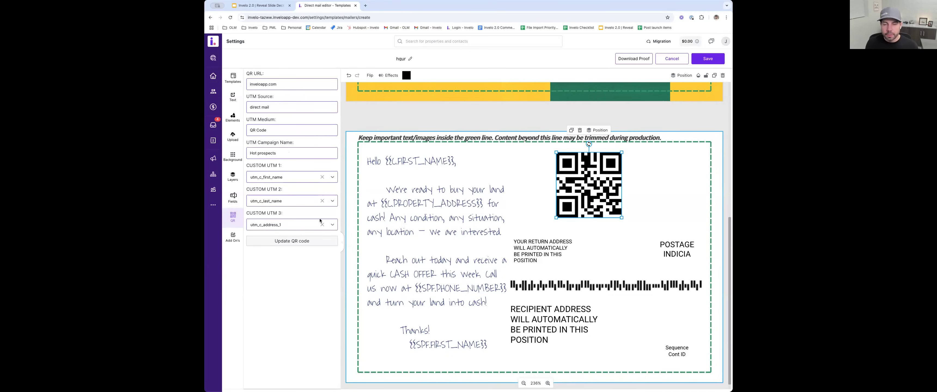
pyautogui.scroll(6, 462, 196)
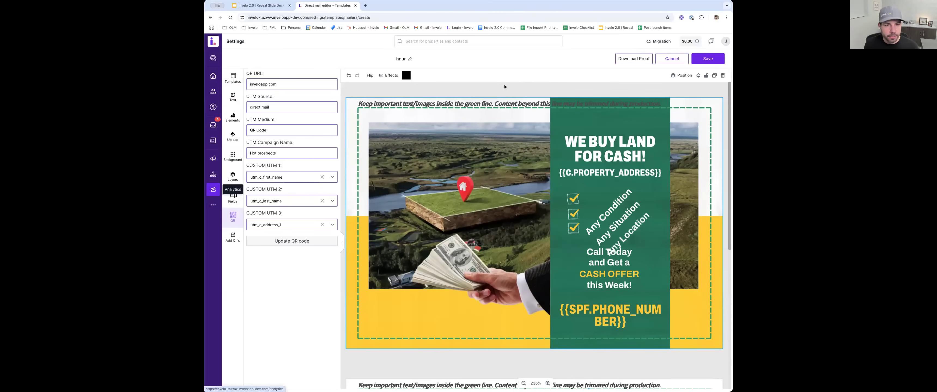
pyautogui.click(672, 58)
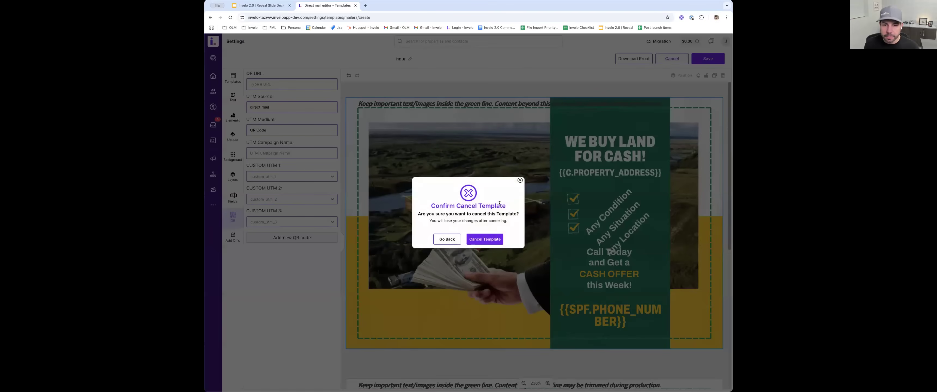
pyautogui.click(484, 239)
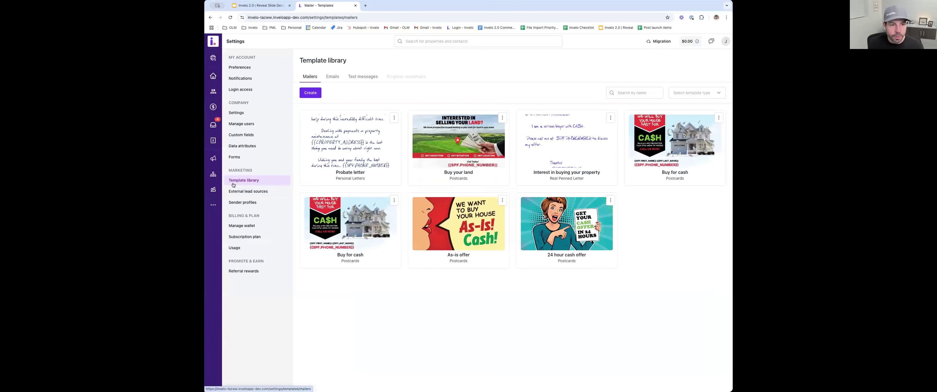
# - Review the prospecting analytics, covering record quality, stacked lists, stacked indicators and missing data
pyautogui.click(211, 190)
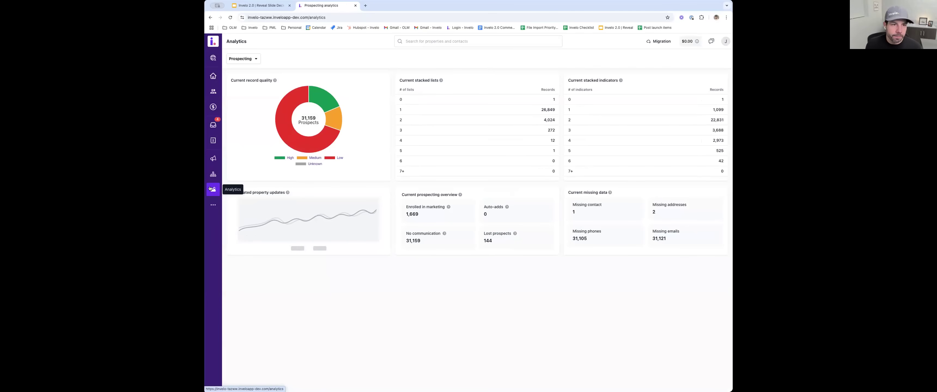
pyautogui.click(246, 61)
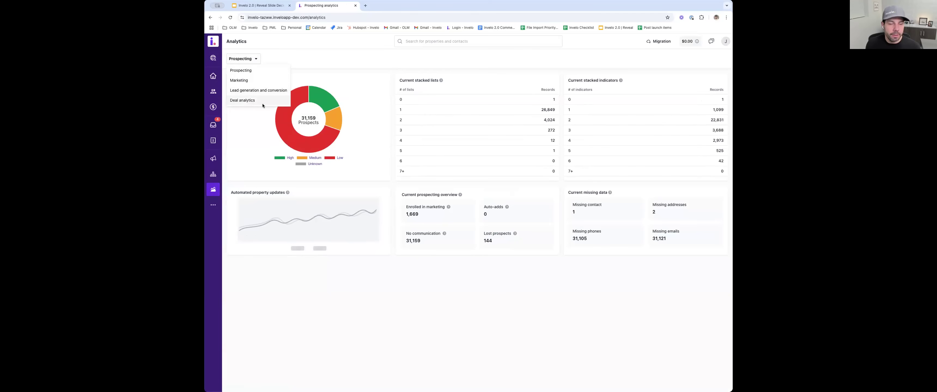
pyautogui.click(393, 59)
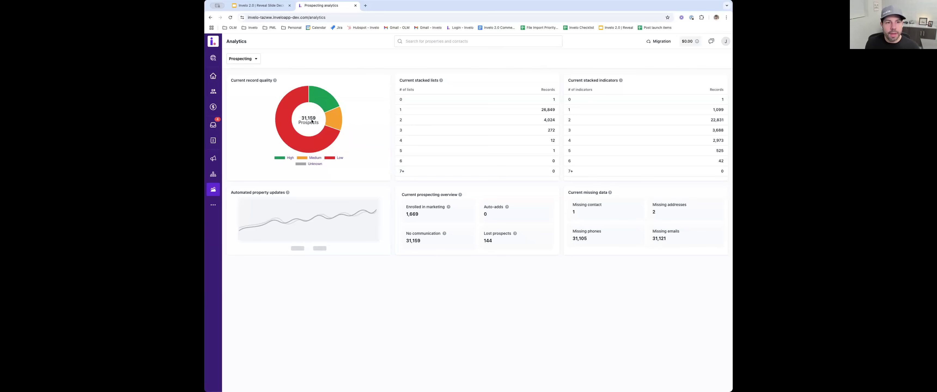
pyautogui.moveTo(326, 97)
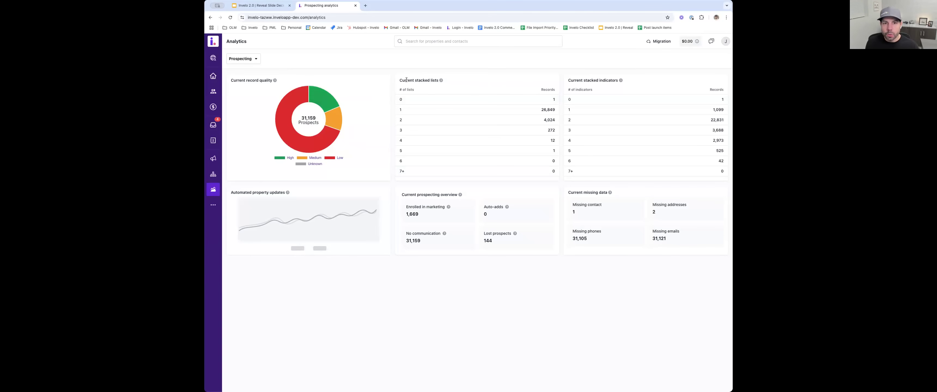
pyautogui.moveTo(400, 81); pyautogui.dragTo(432, 82)
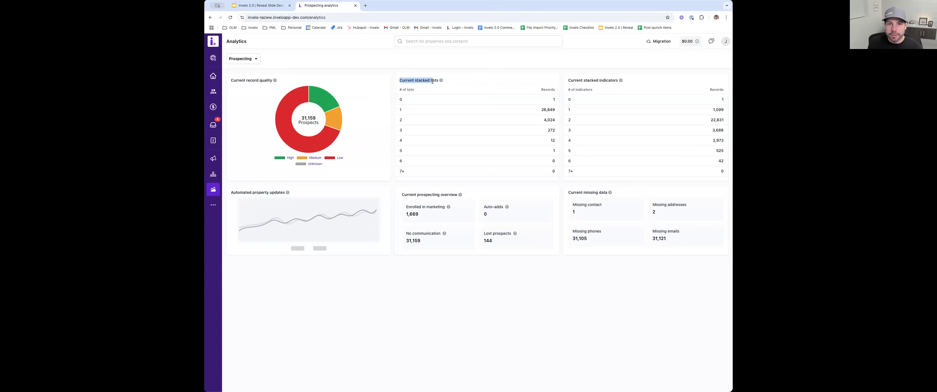
pyautogui.moveTo(583, 80); pyautogui.dragTo(618, 81)
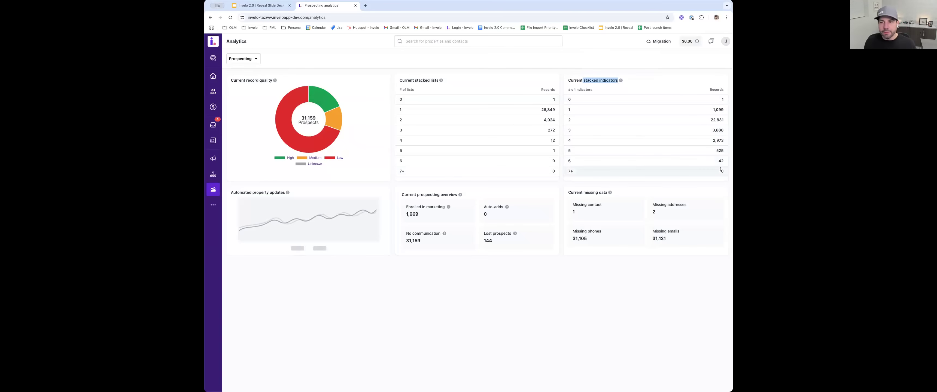
pyautogui.moveTo(723, 172); pyautogui.dragTo(667, 102)
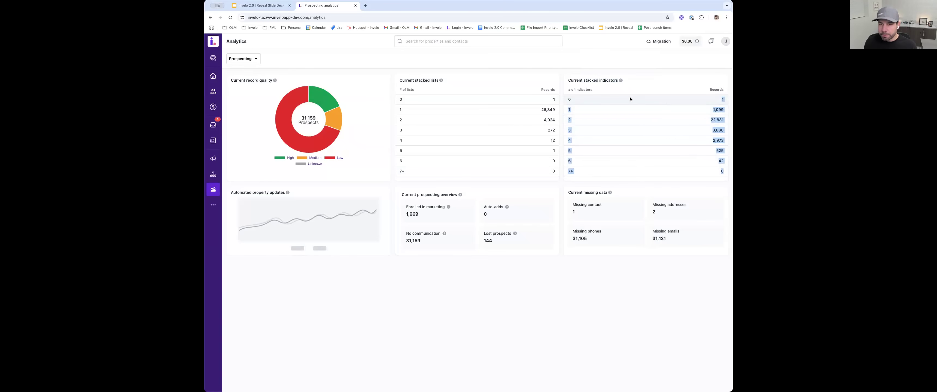
pyautogui.click(612, 103)
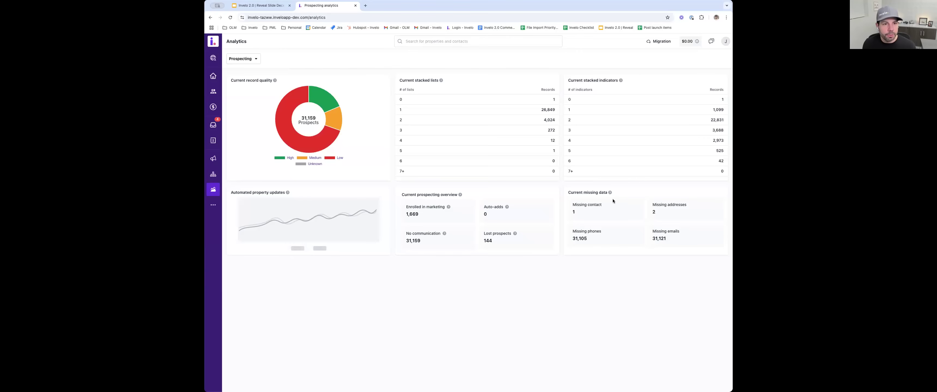
# - Review the marketing analytics, covering marketing performance, in-app marketing spend and the persistence report
pyautogui.click(241, 58)
pyautogui.click(241, 77)
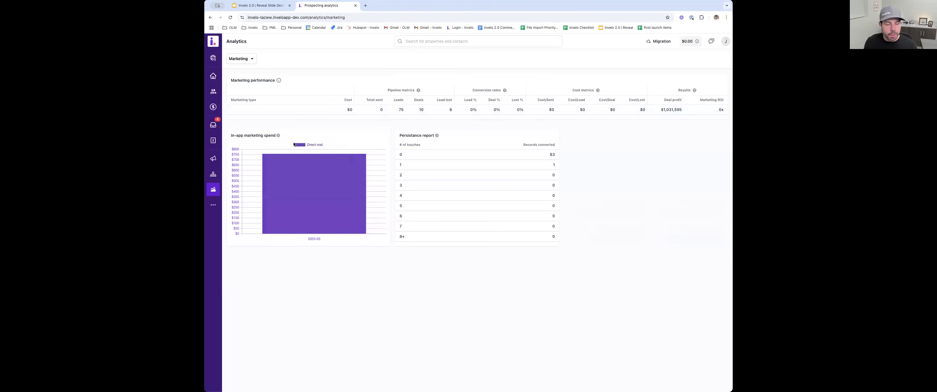
pyautogui.moveTo(291, 193)
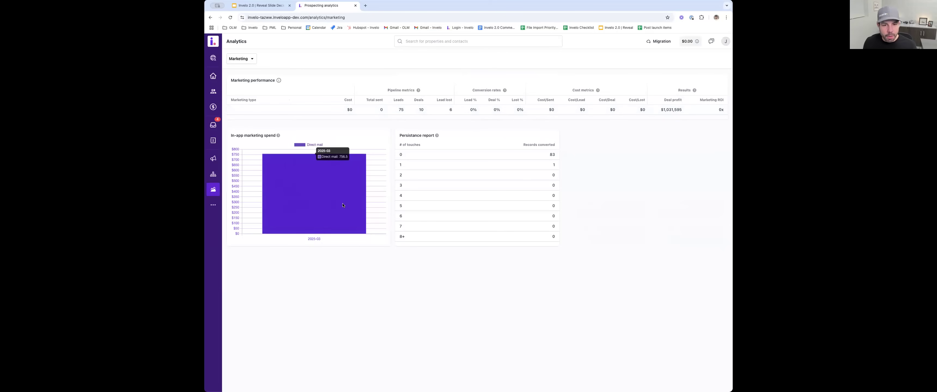
pyautogui.moveTo(434, 136); pyautogui.dragTo(398, 135)
pyautogui.tripleClick(404, 134)
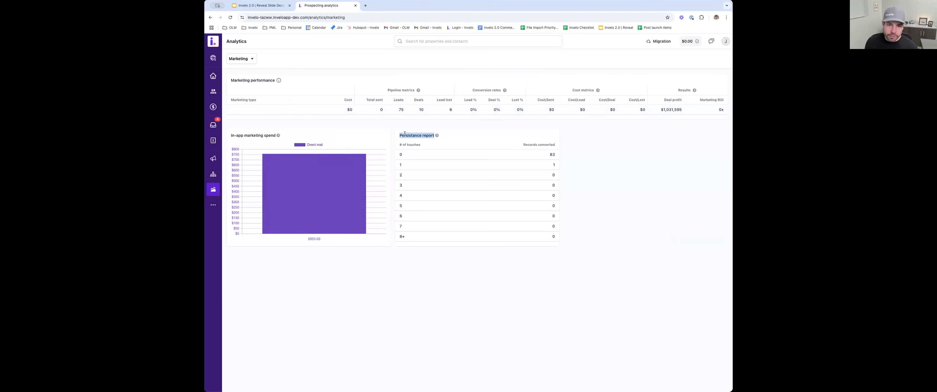
pyautogui.click(418, 133)
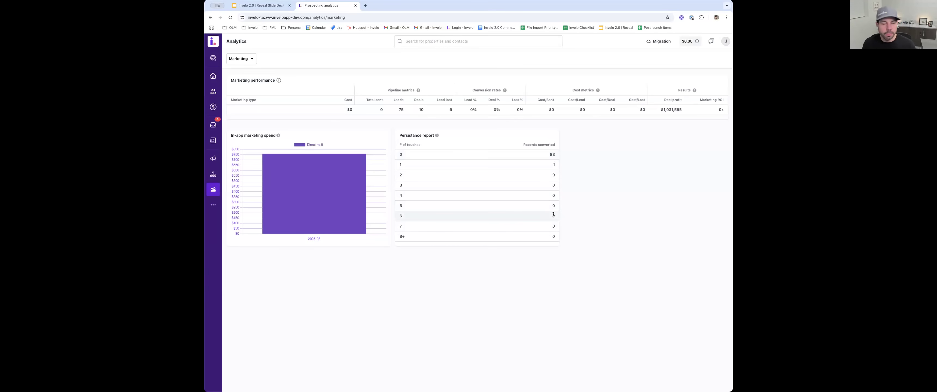
# - Review the lead generation and conversion analytics, covering the lead pipeline flow and lost opportunities
pyautogui.click(249, 62)
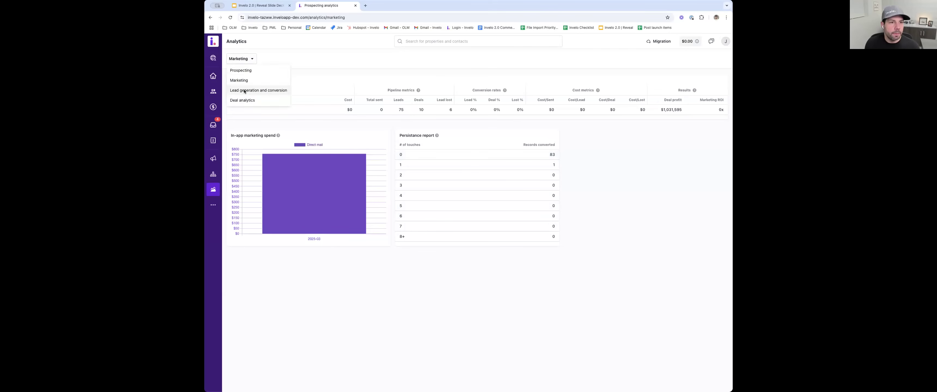
pyautogui.click(244, 90)
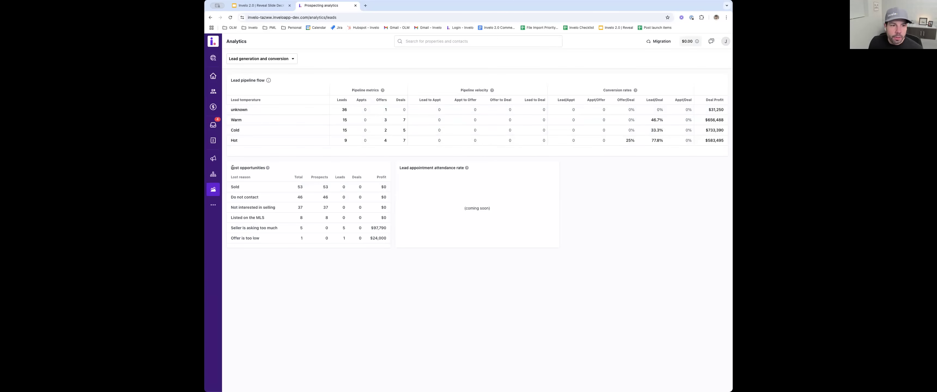
pyautogui.moveTo(230, 168); pyautogui.dragTo(266, 169)
pyautogui.click(277, 259)
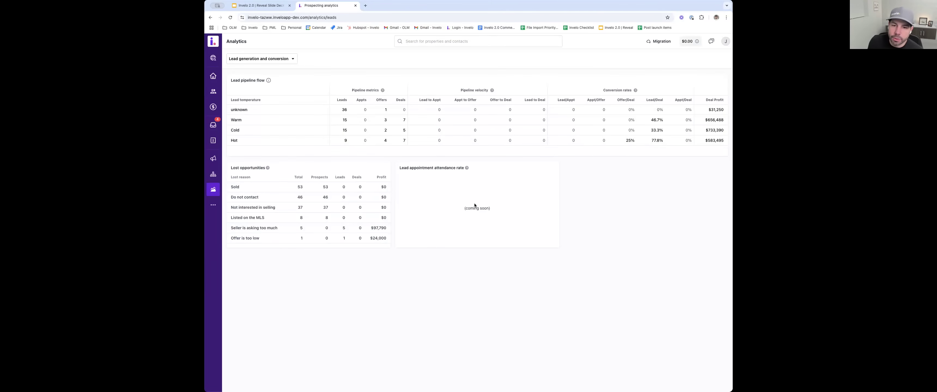
# - Review the deal summary and team leaderboard in the deal analytics, and return to the home page
pyautogui.click(266, 59)
pyautogui.click(257, 100)
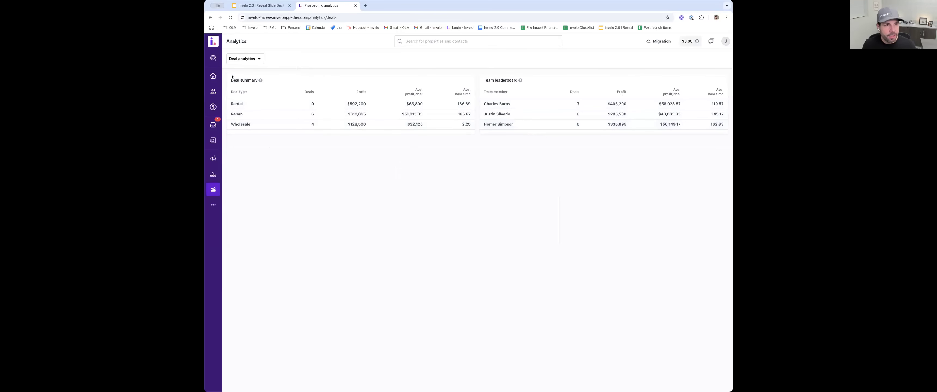
pyautogui.click(213, 75)
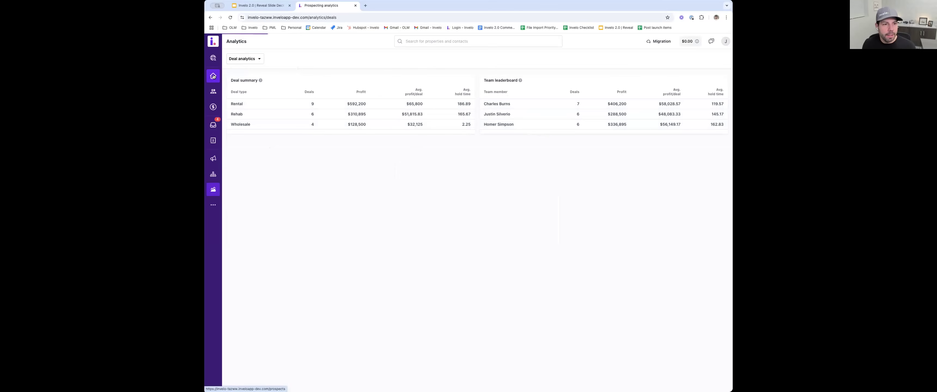